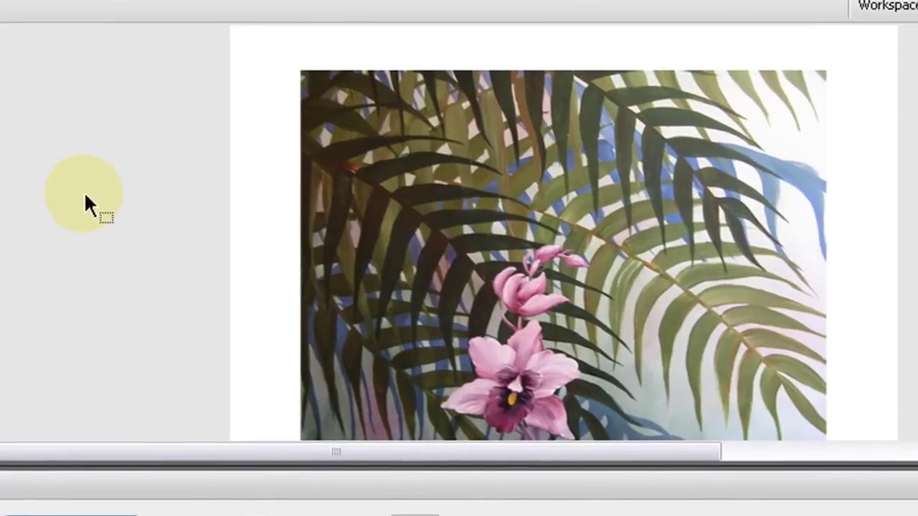
- Test the finished slideshow movie, watch the paintings fade into one another, and close the preview
key(ctrl+Return)
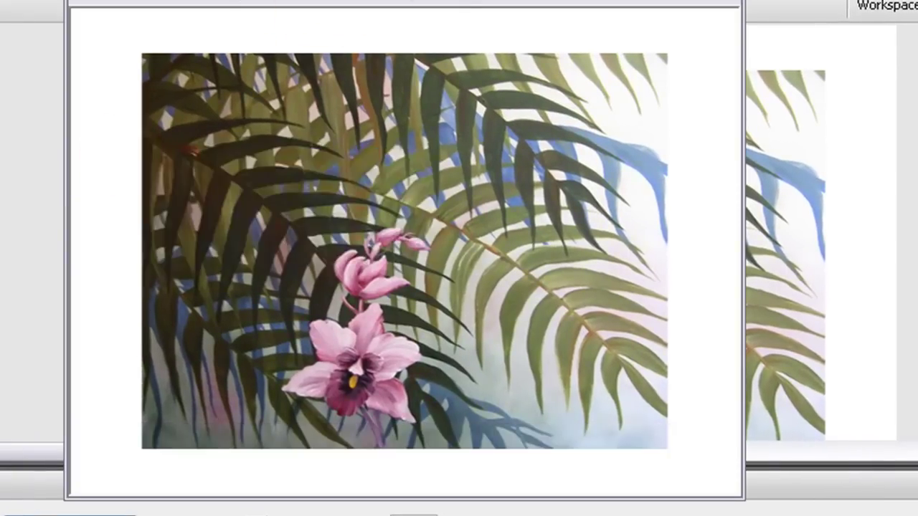
drag(447, 2, 538, 18)
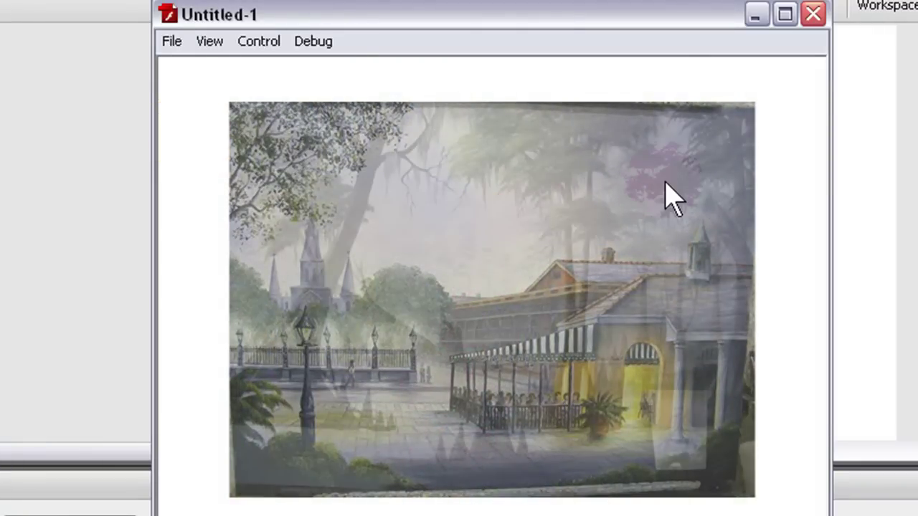
click(360, 367)
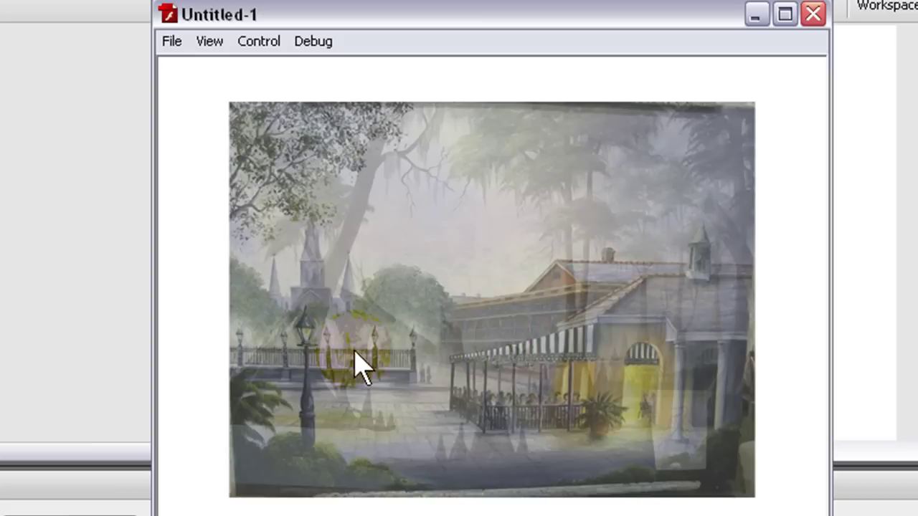
click(632, 358)
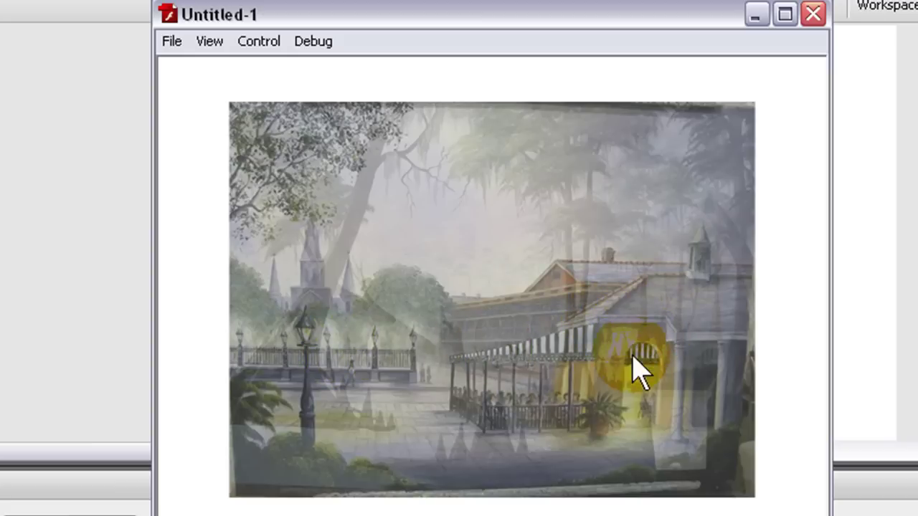
click(481, 220)
click(504, 301)
click(763, 336)
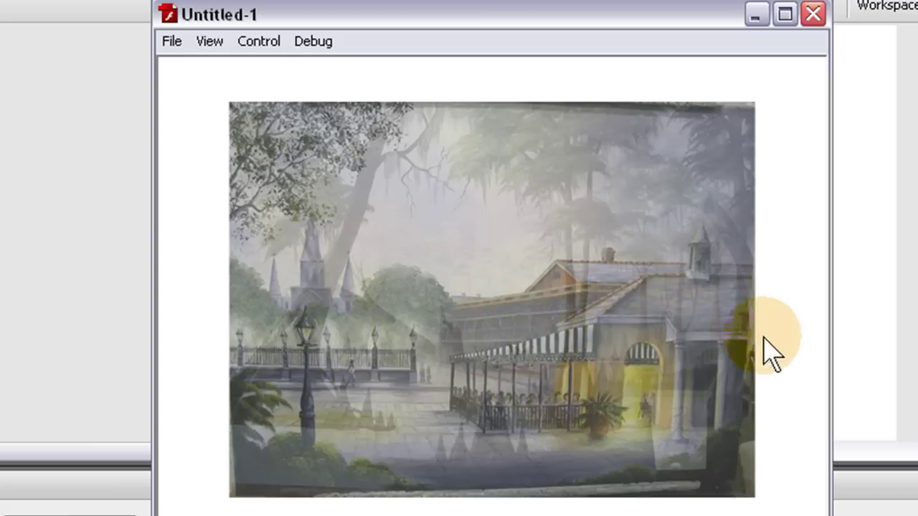
click(792, 339)
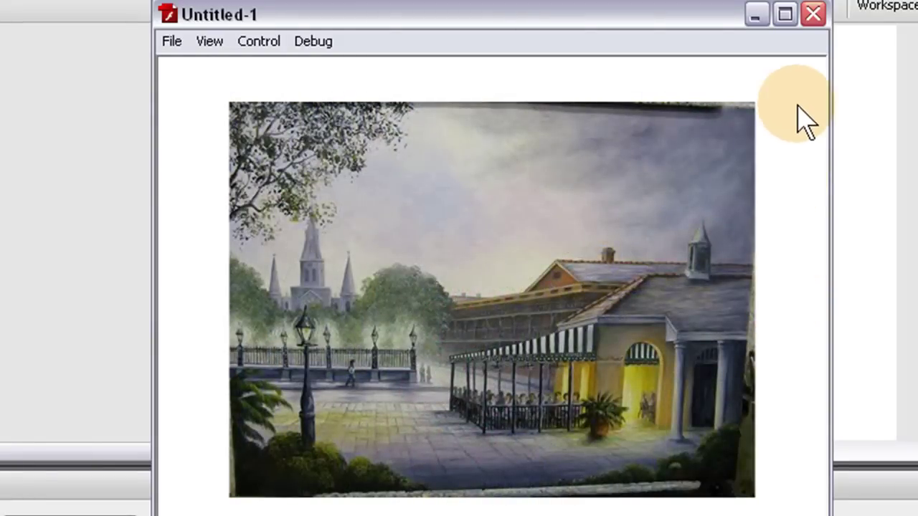
click(813, 14)
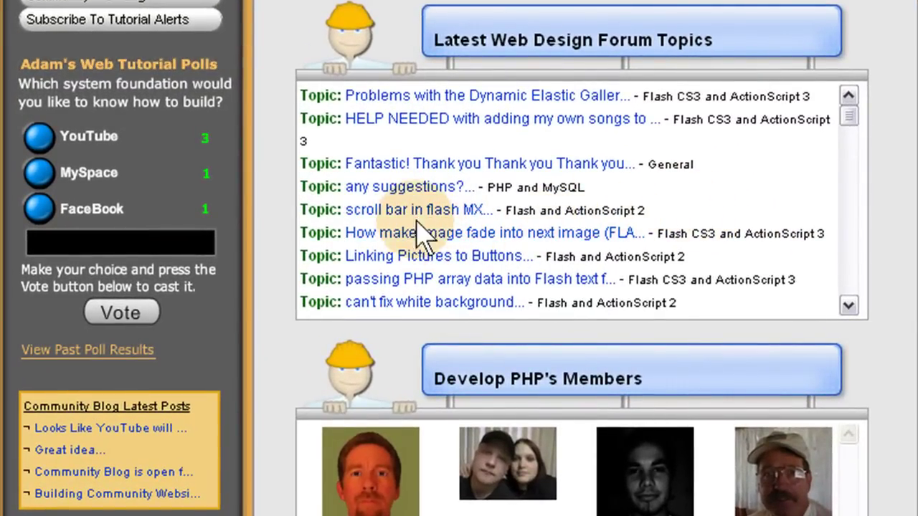
- Open the forum topic "How make image fade into next image (FLASH CS3)" and read the question and its replies
click(468, 237)
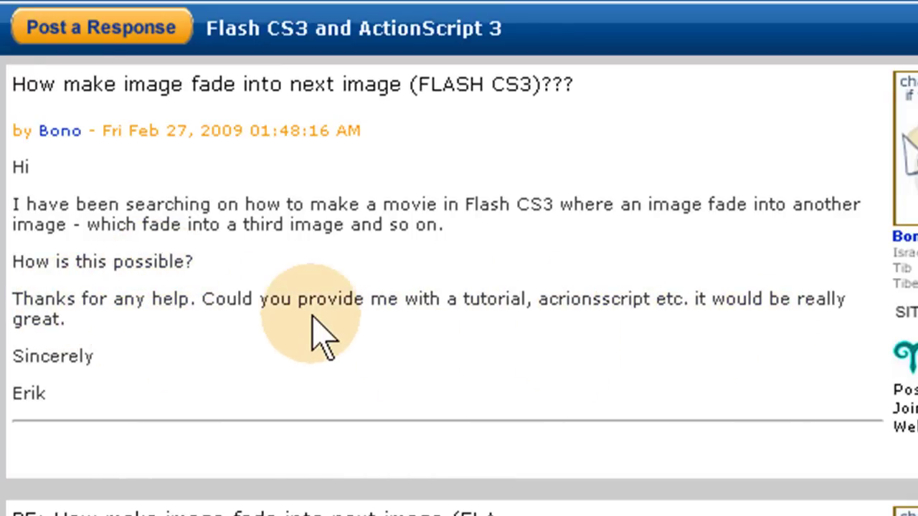
scroll(323, 340, down, 3)
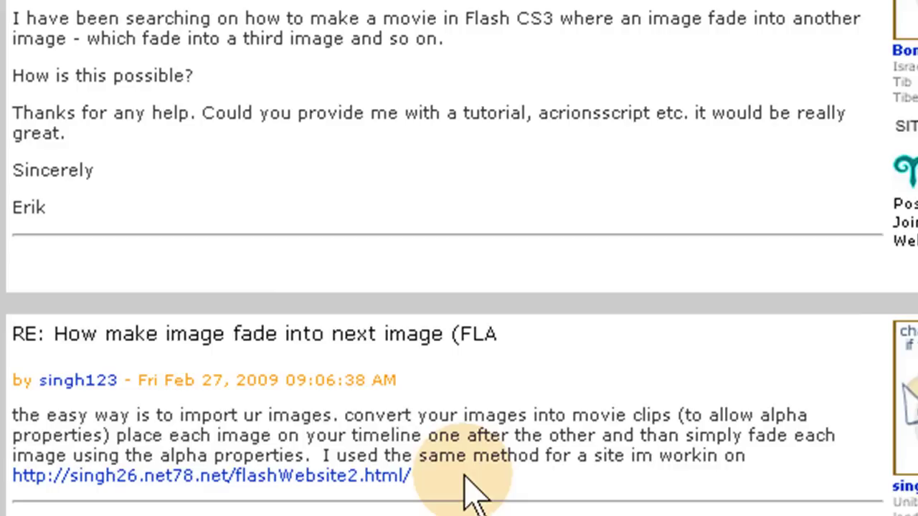
scroll(464, 474, down, 6)
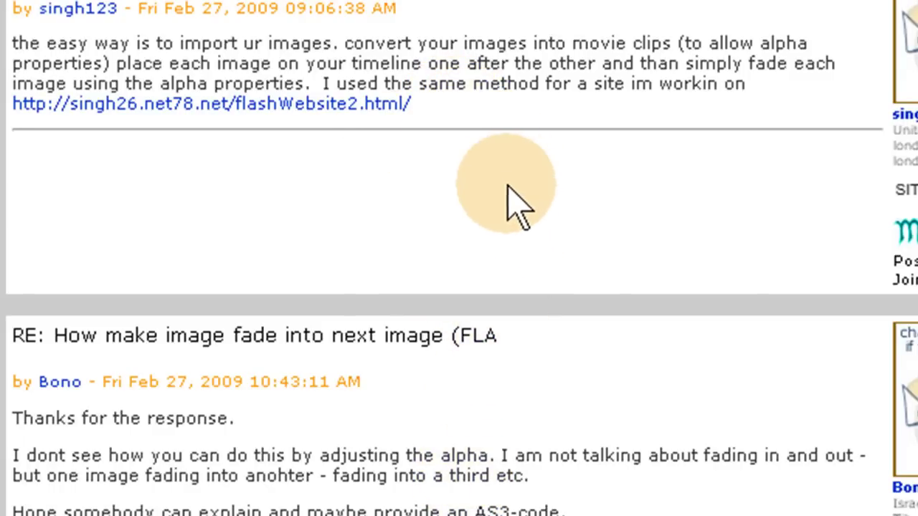
scroll(430, 174, down, 3)
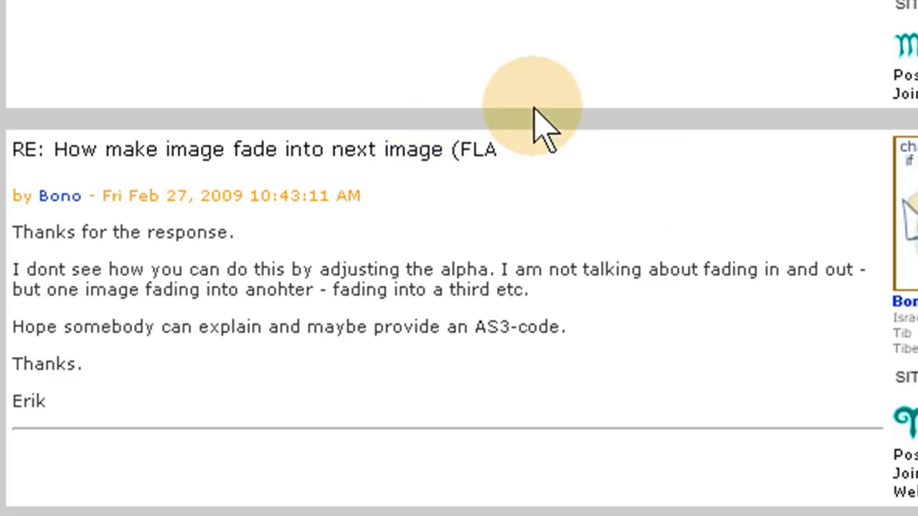
scroll(543, 126, up, 3)
scroll(543, 126, down, 6)
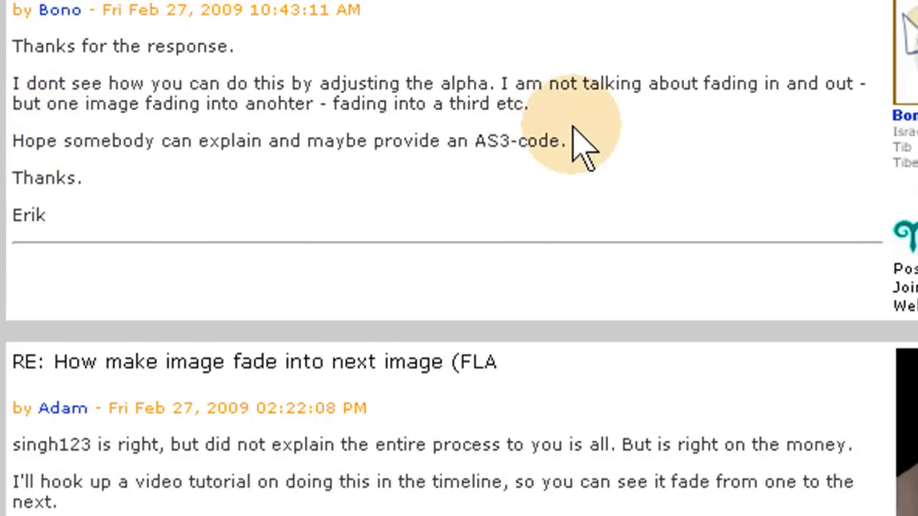
scroll(554, 136, down, 6)
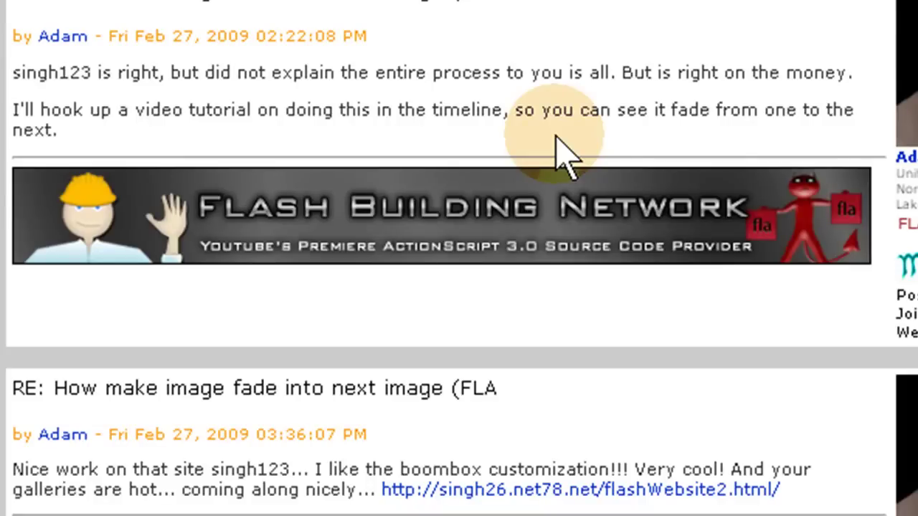
scroll(542, 218, up, 6)
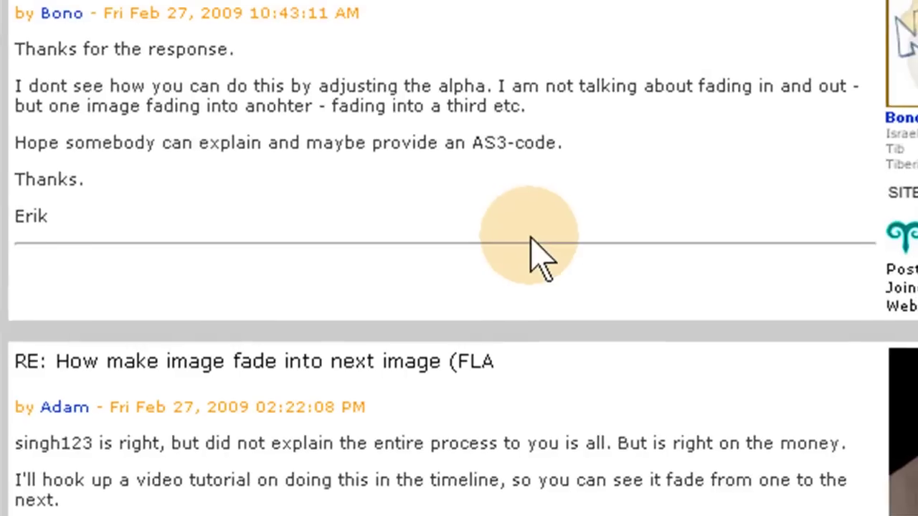
scroll(431, 266, up, 4)
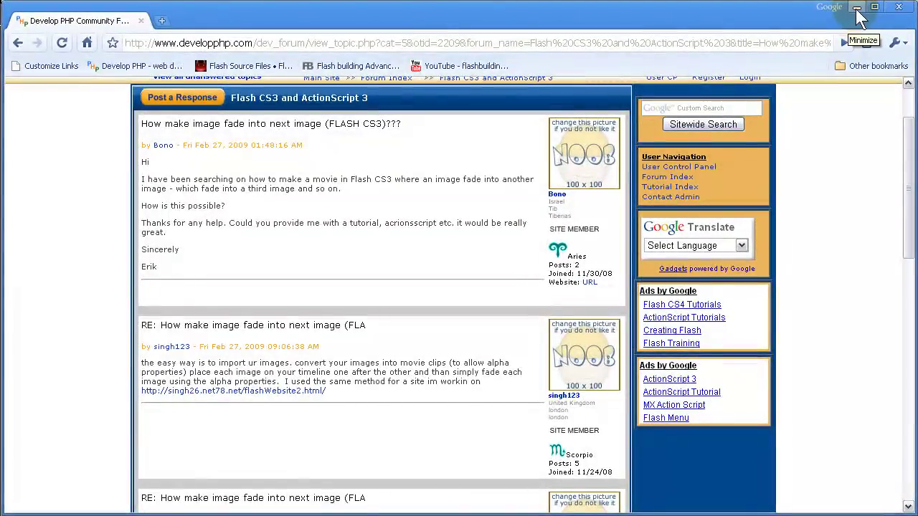
- Minimize the browser and create a new Flash file in Flash CS3
click(856, 10)
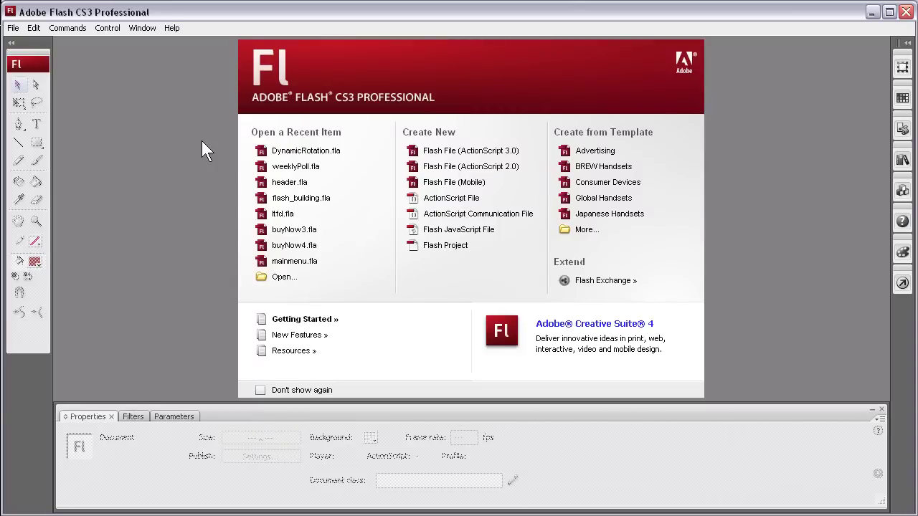
click(473, 159)
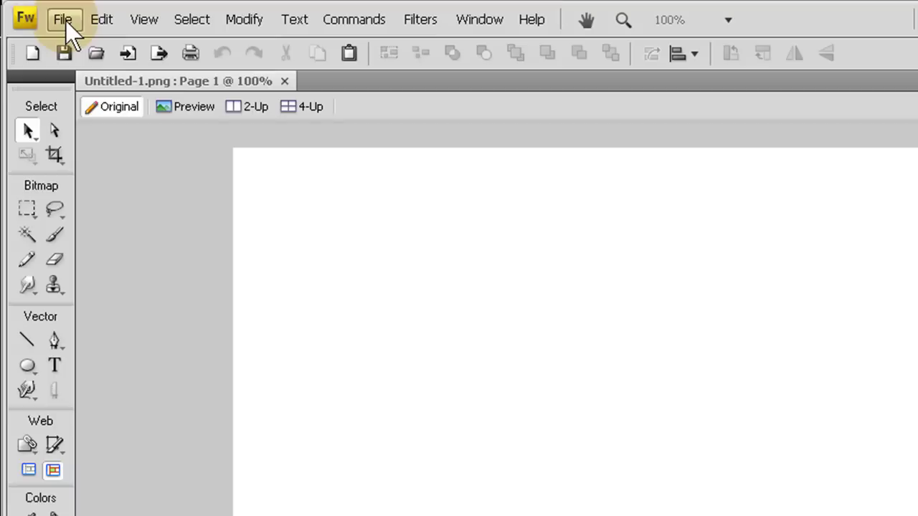
- Start an image import in Fireworks and browse to the eds folder inside My Pictures
click(66, 21)
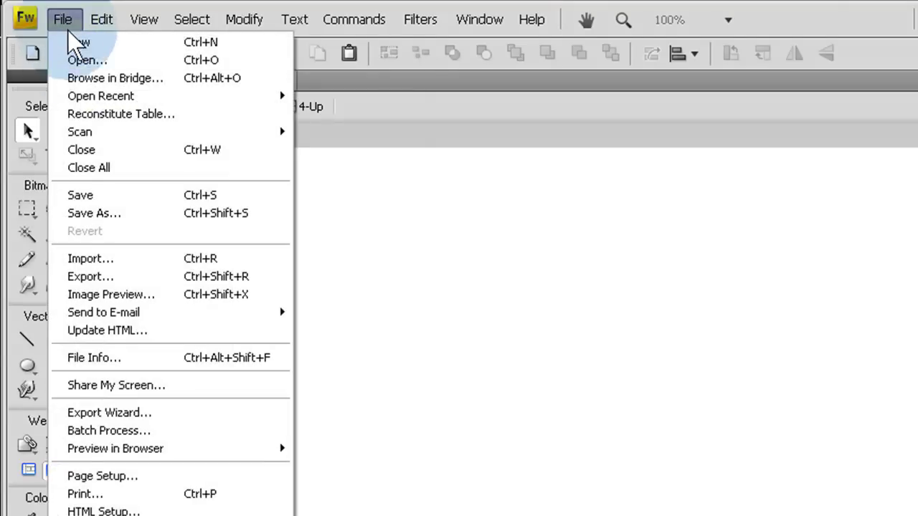
click(88, 257)
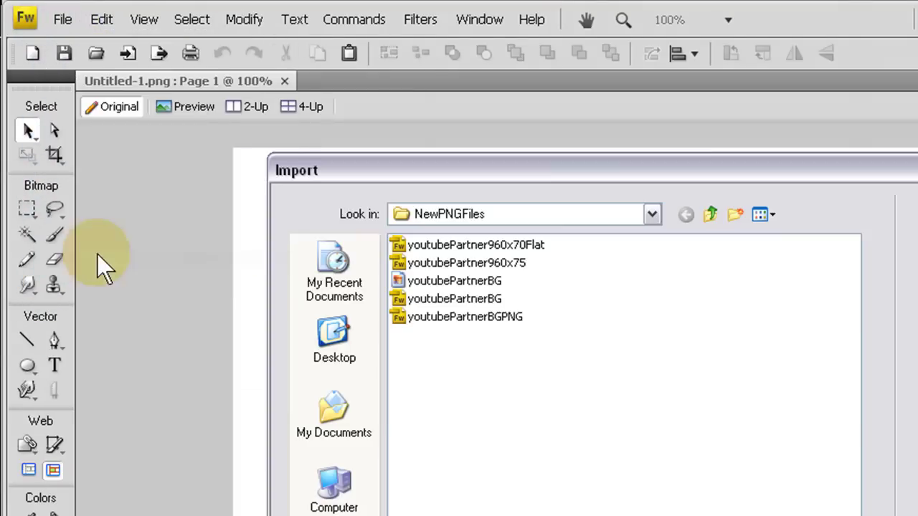
click(717, 217)
click(717, 217)
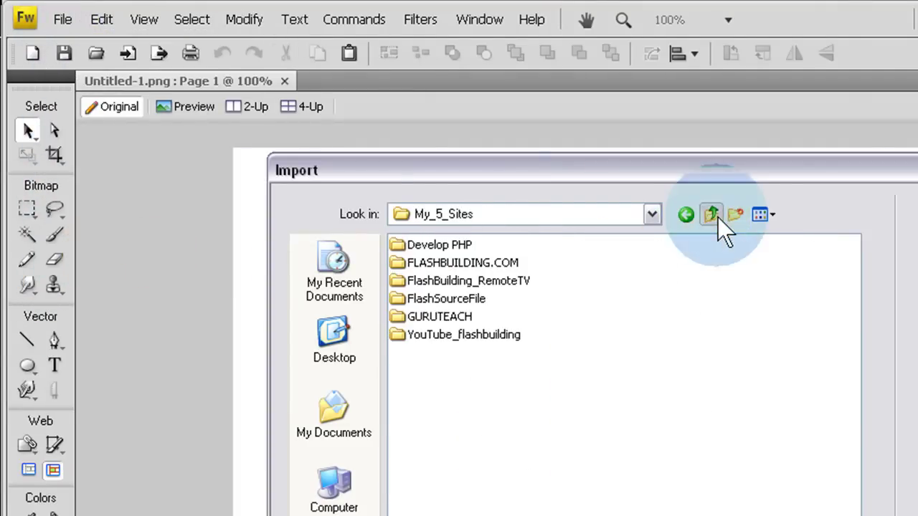
click(717, 217)
click(717, 217)
click(717, 217)
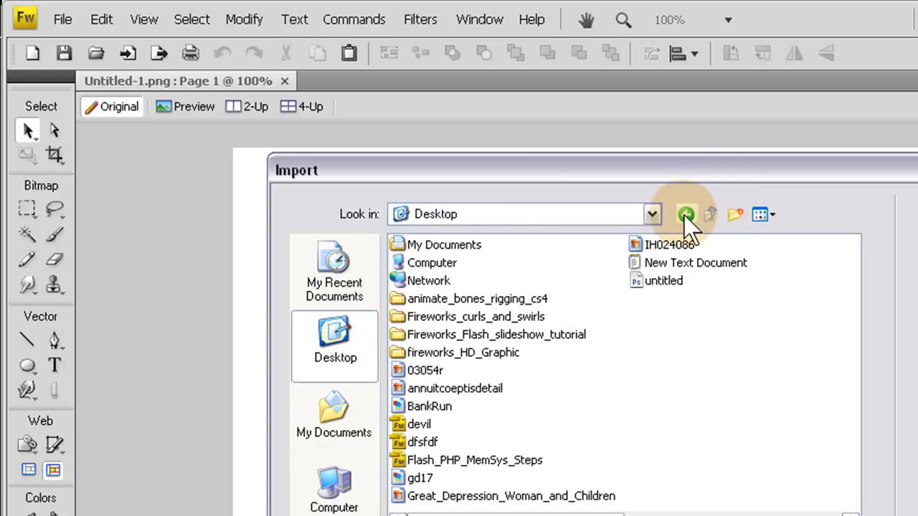
click(684, 215)
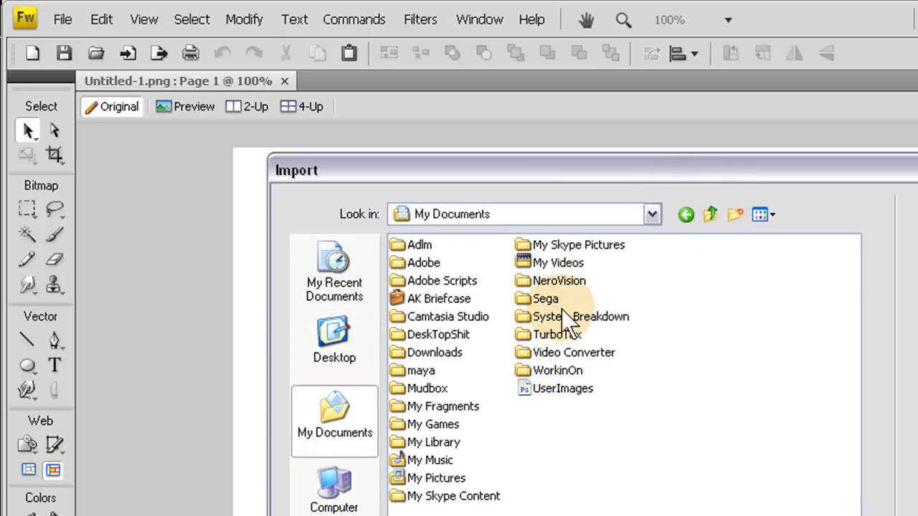
double_click(439, 473)
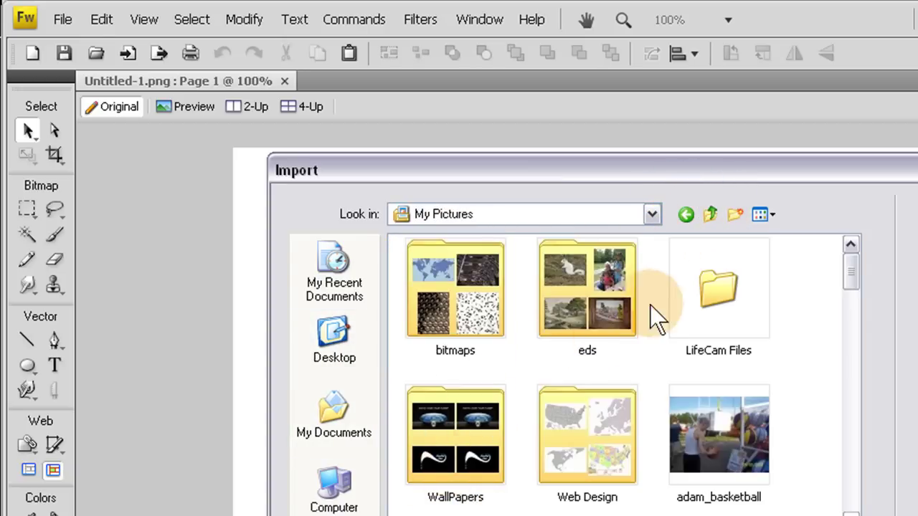
double_click(585, 293)
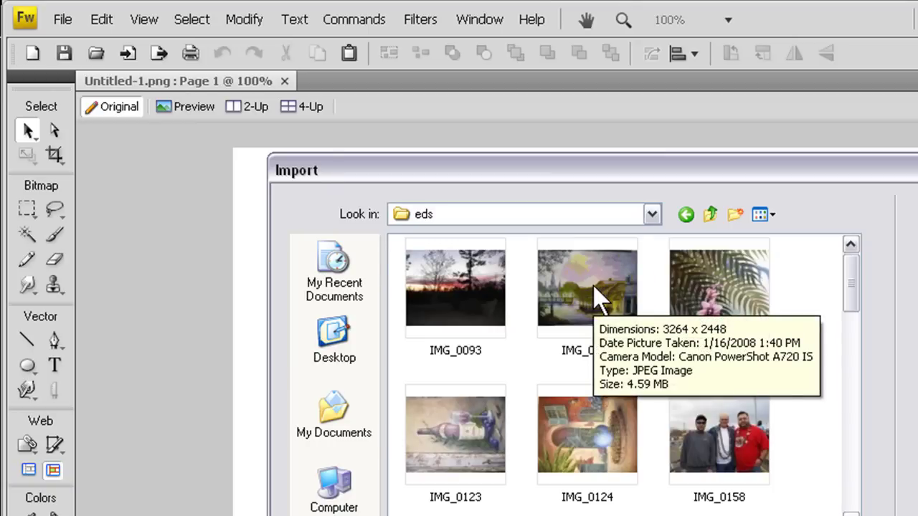
- Import the IMG_0112 picture and place it at full size from just outside the canvas's upper-left corner
click(859, 282)
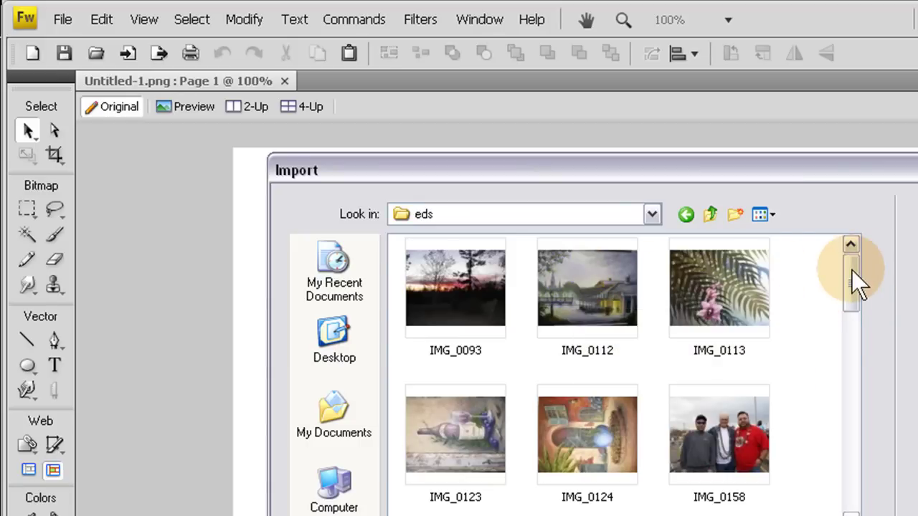
double_click(594, 283)
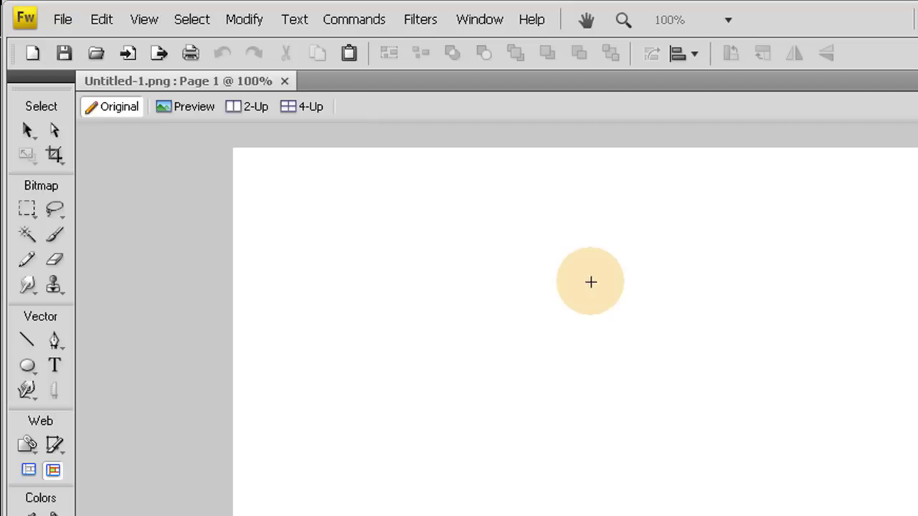
click(179, 155)
- Import IMG_0113 from the eds folder and place it over the first picture near the canvas's upper-left corner
click(61, 20)
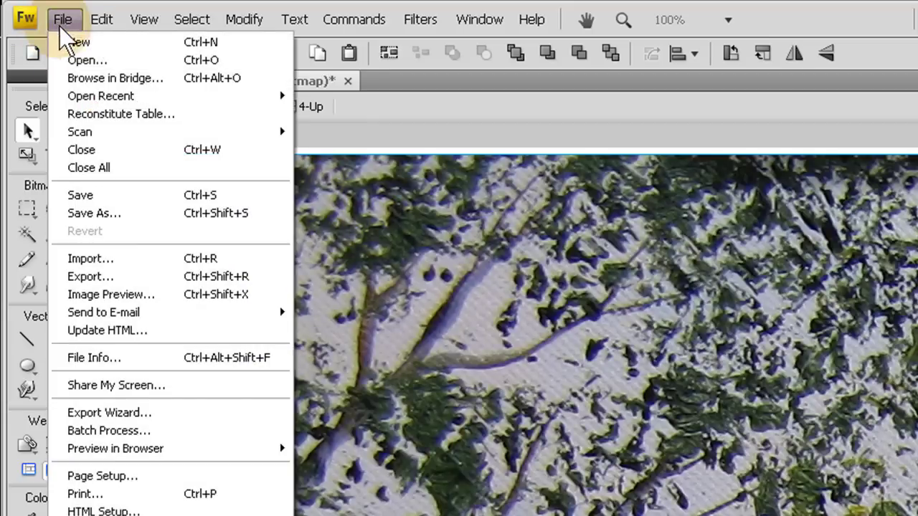
click(99, 263)
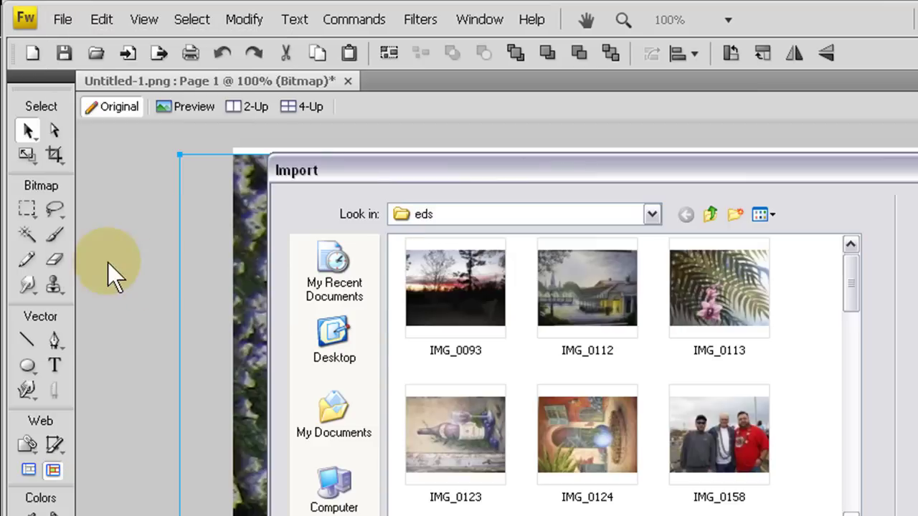
double_click(721, 276)
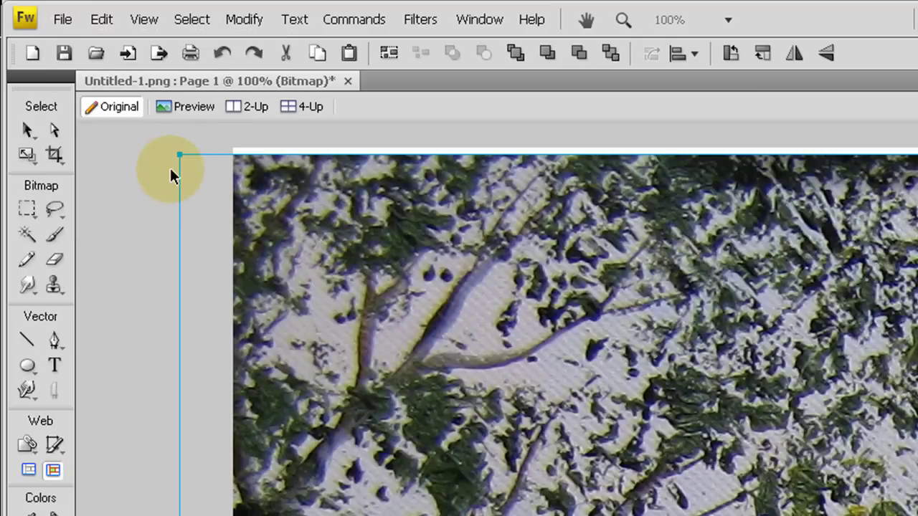
click(171, 171)
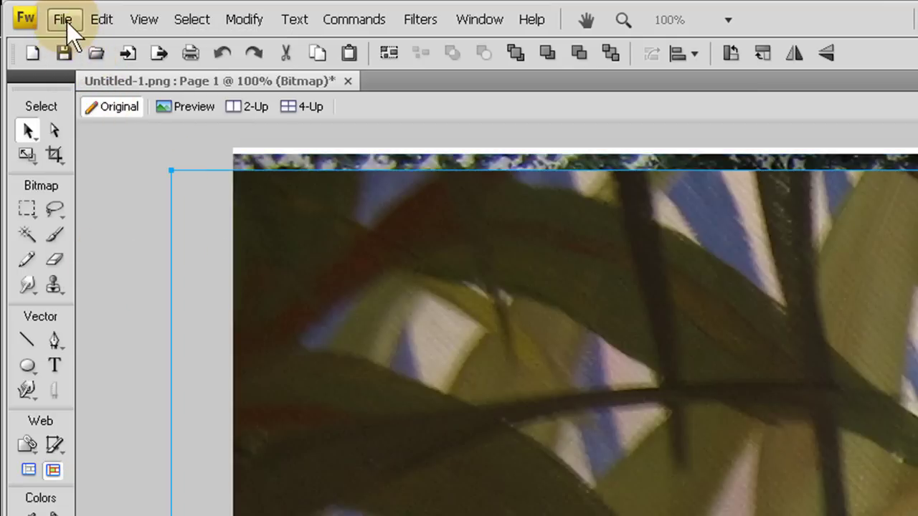
- Import IMG_0179 from the eds folder and place it over the other pictures from just outside the canvas's upper-left corner
key(ctrl+minus)
key(ctrl+minus)
key(ctrl+minus)
key(ctrl+minus)
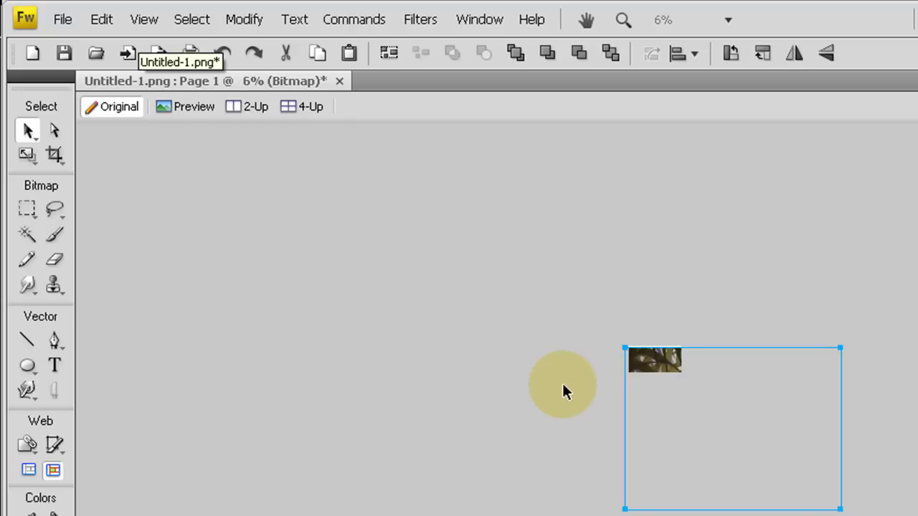
key(ctrl+equal)
key(ctrl+equal)
key(ctrl+equal)
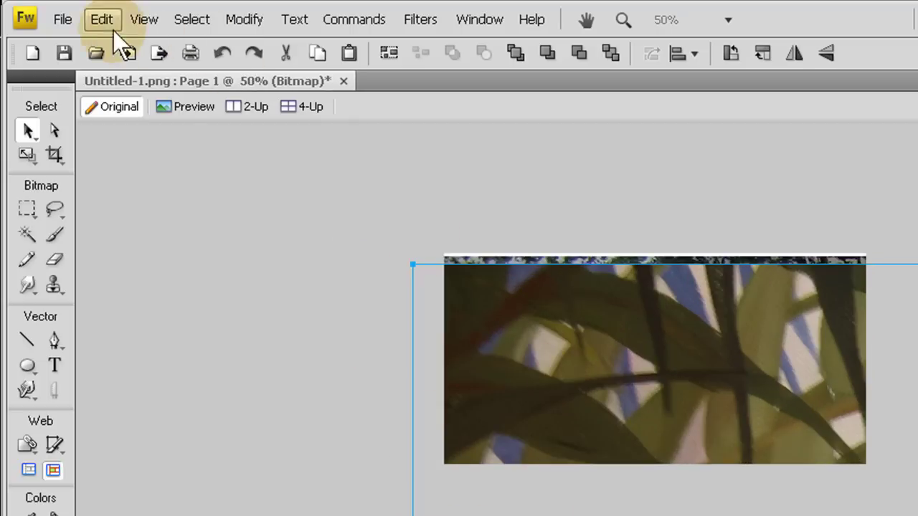
click(63, 20)
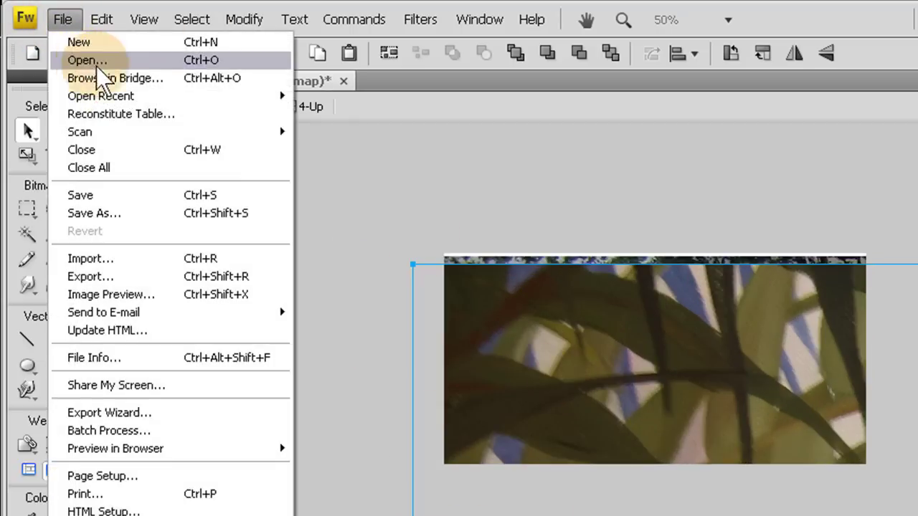
click(112, 262)
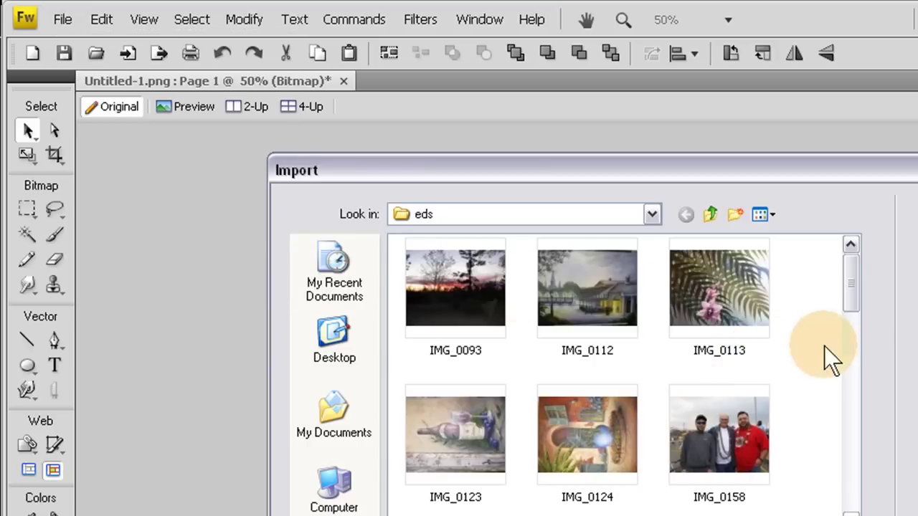
drag(850, 306, 850, 366)
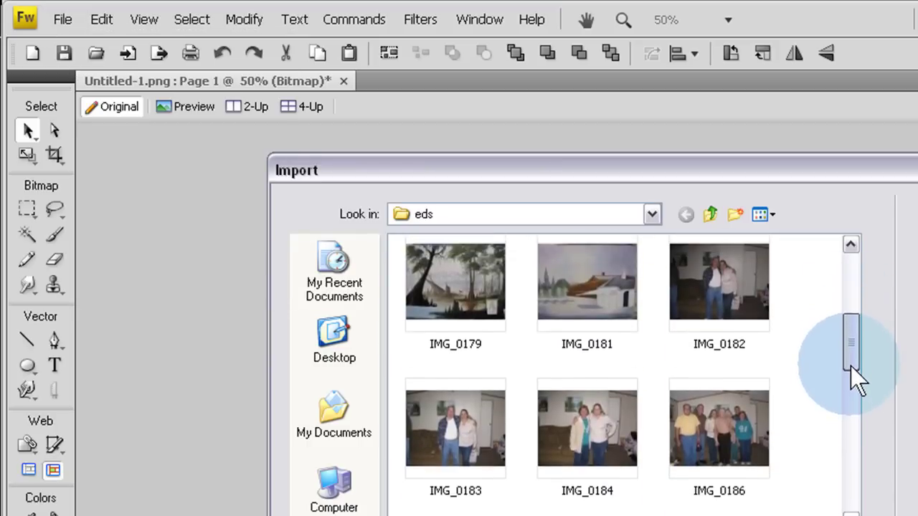
double_click(468, 315)
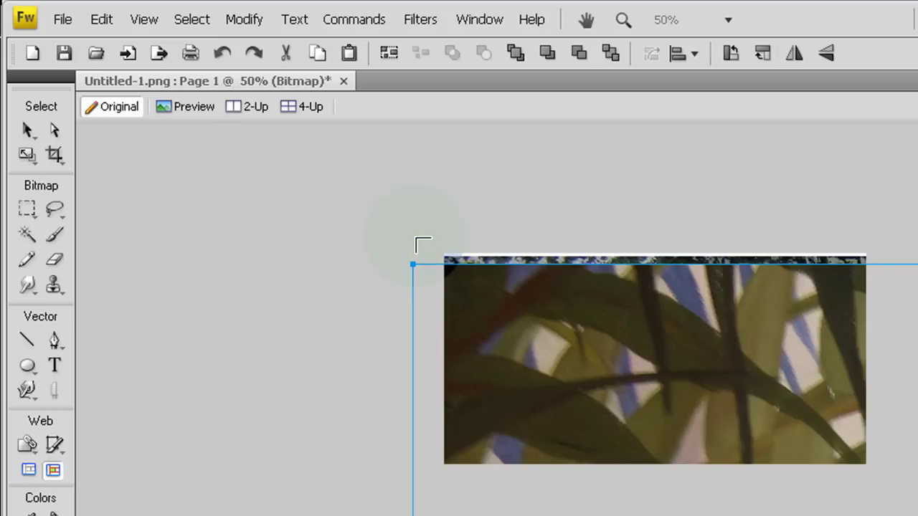
click(416, 238)
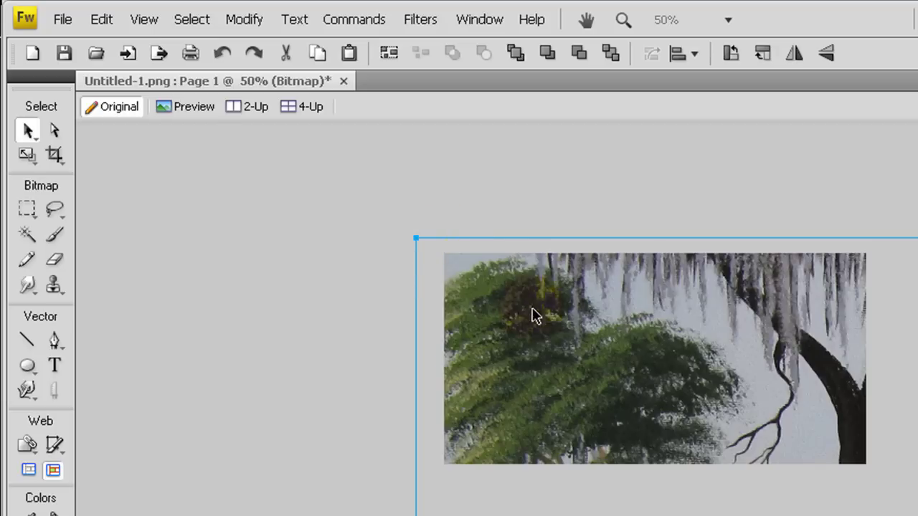
scroll(534, 315, down, 6)
drag(552, 256, 656, 366)
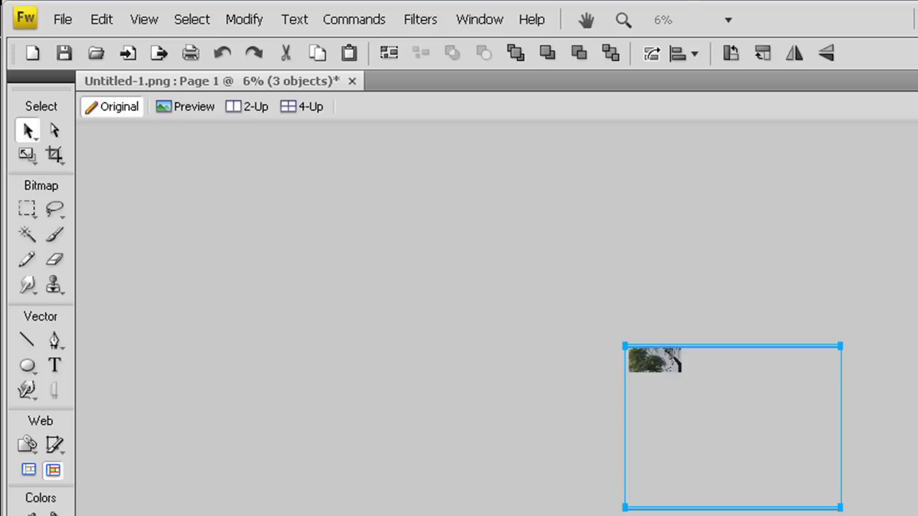
click(515, 310)
scroll(570, 315, up, 3)
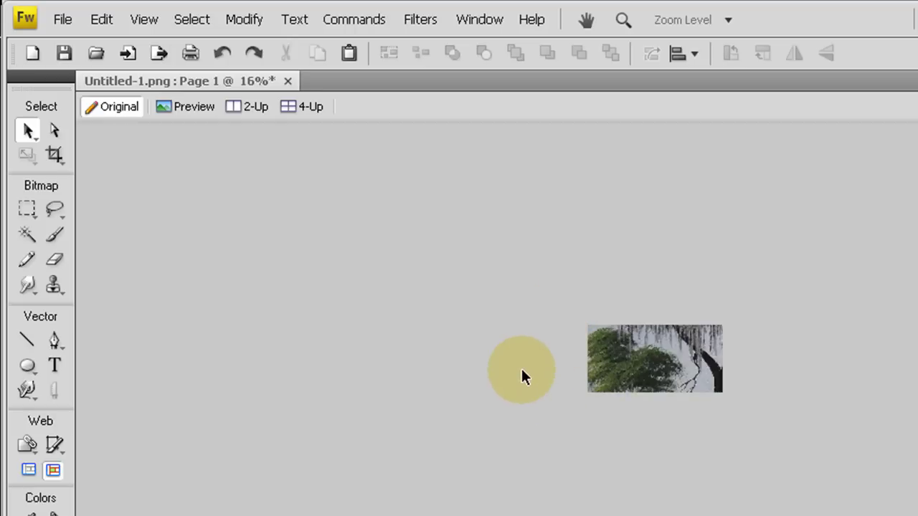
scroll(521, 366, up, 7)
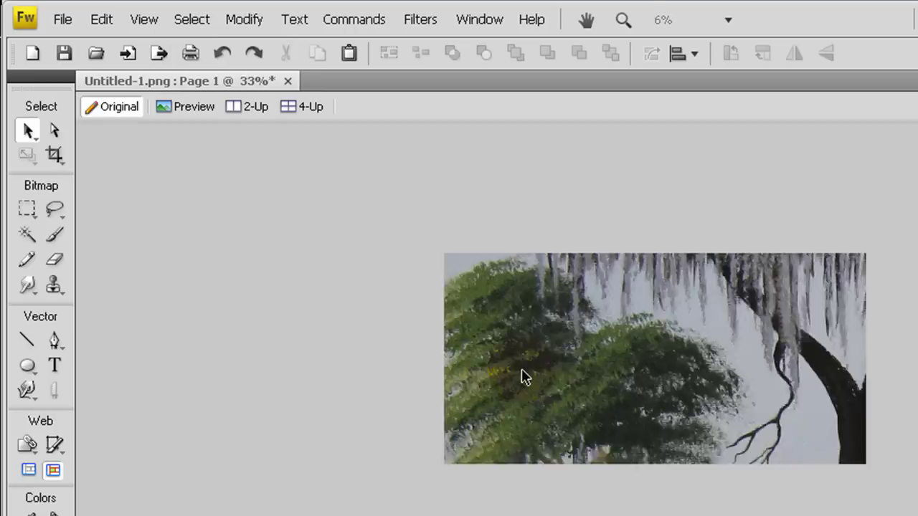
scroll(528, 380, down, 6)
scroll(528, 380, up, 4)
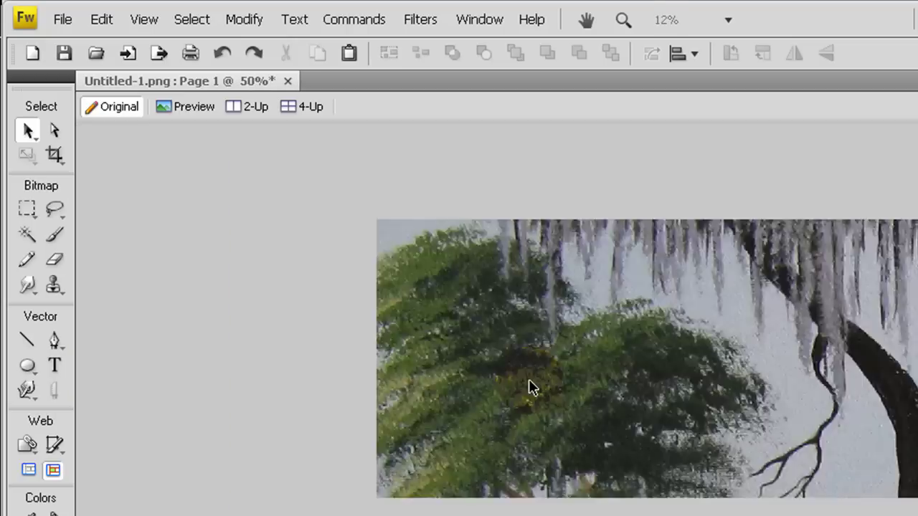
scroll(528, 380, down, 6)
scroll(528, 380, down, 2)
scroll(529, 380, up, 4)
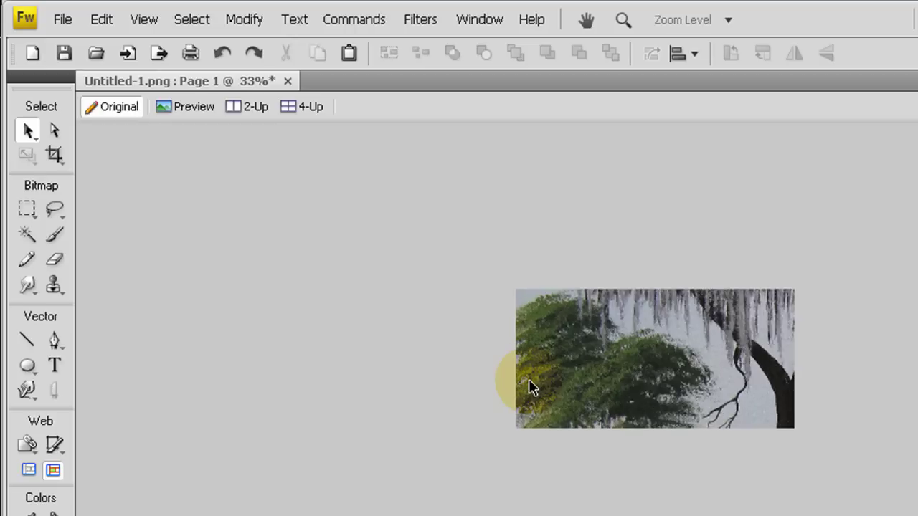
drag(363, 227, 914, 513)
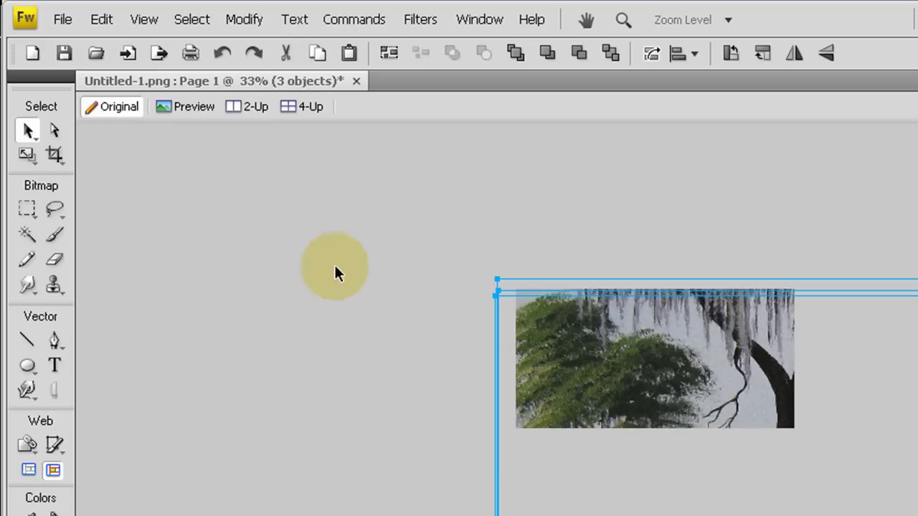
click(26, 208)
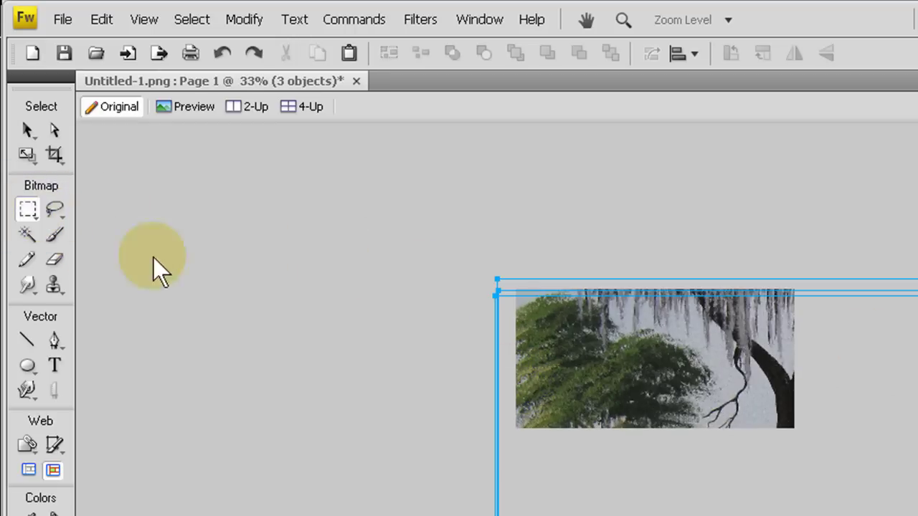
key(ctrl+d)
click(228, 180)
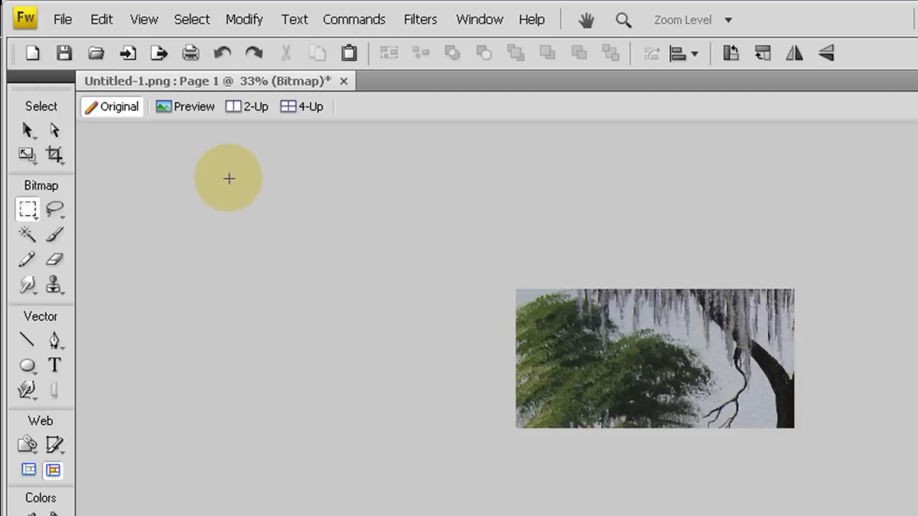
- Select all three stacked pictures and scale them down together to roughly the height of the canvas
click(27, 131)
drag(440, 259, 871, 505)
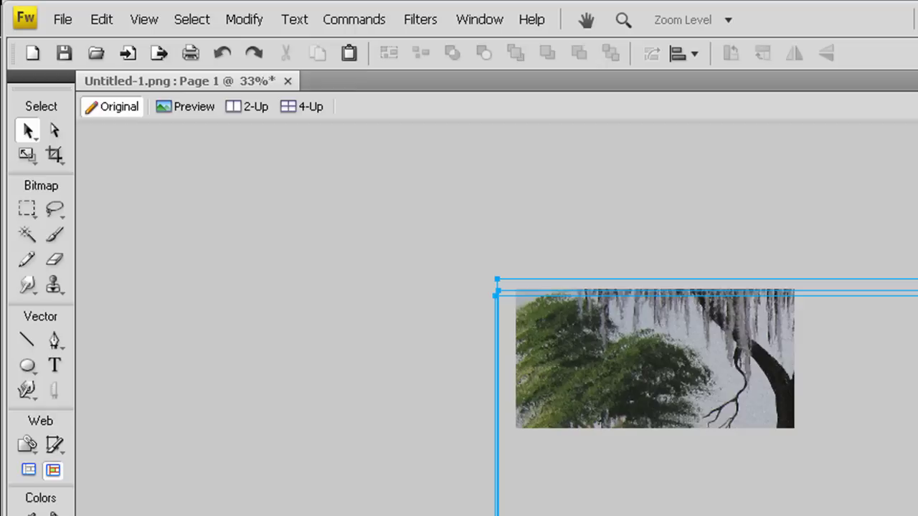
drag(33, 167, 111, 174)
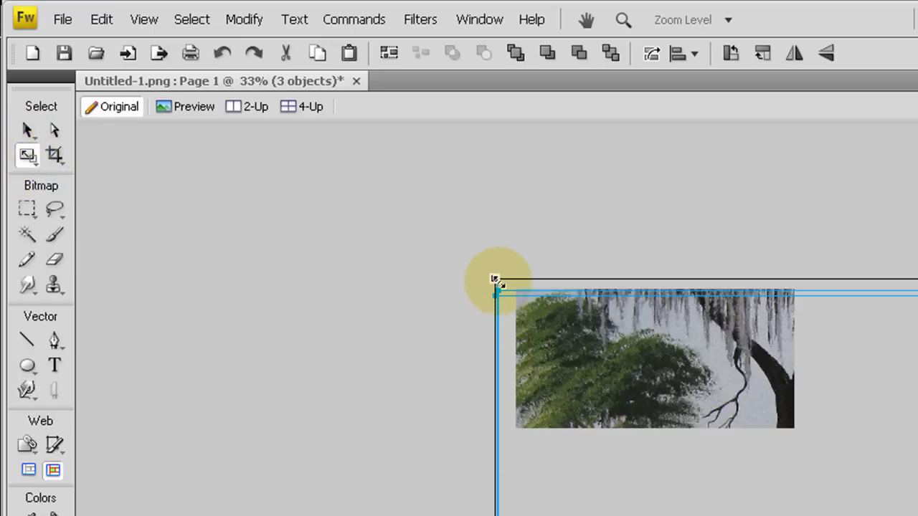
scroll(752, 326, down, 3)
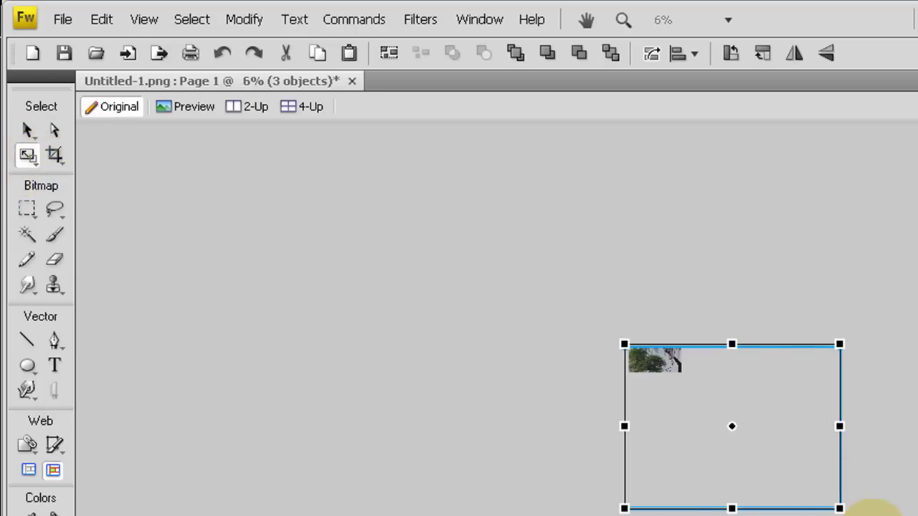
drag(839, 506, 682, 332)
double_click(794, 430)
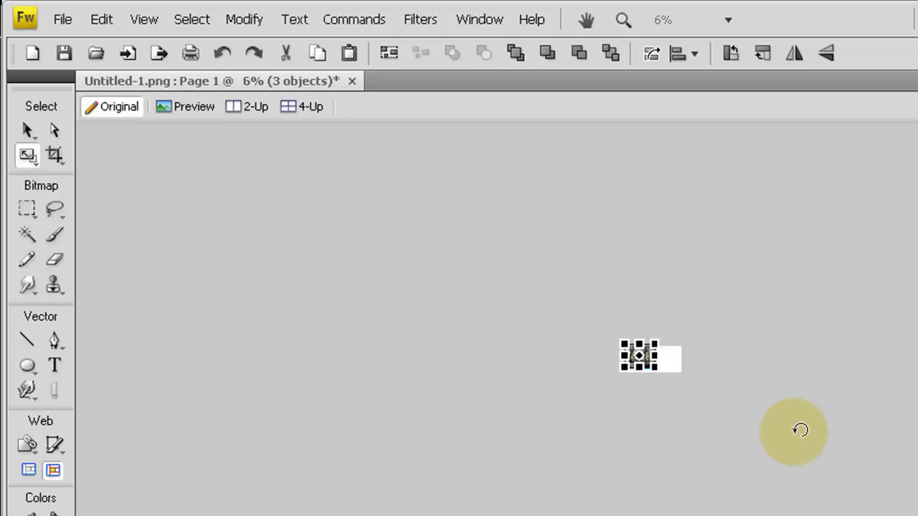
- Move the three scaled pictures fully onto the canvas and shrink them further to about 433 x 326 pixels
key(ctrl+5)
key(ctrl+equal)
key(ctrl+equal)
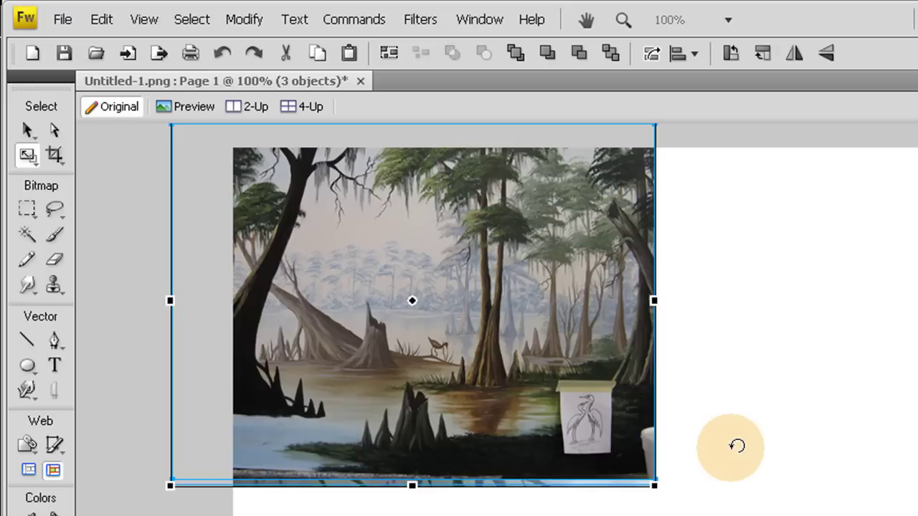
drag(562, 403, 690, 419)
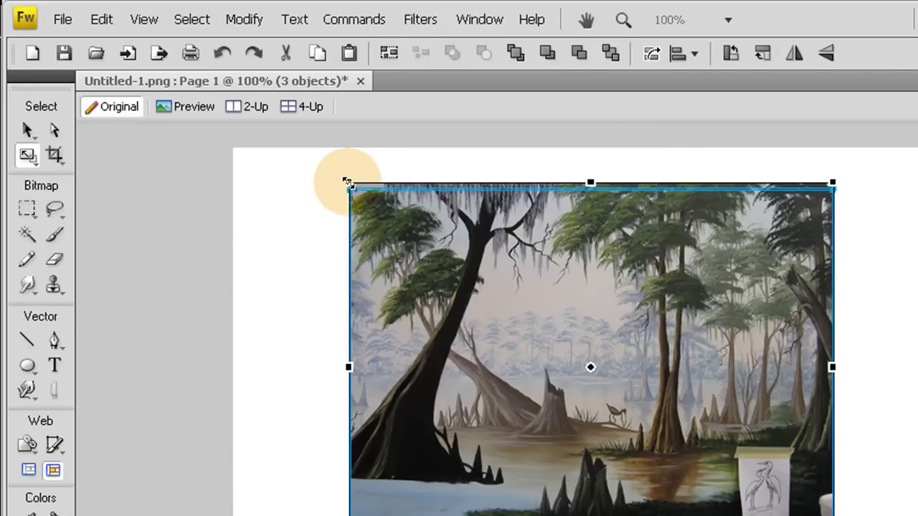
drag(348, 184, 381, 194)
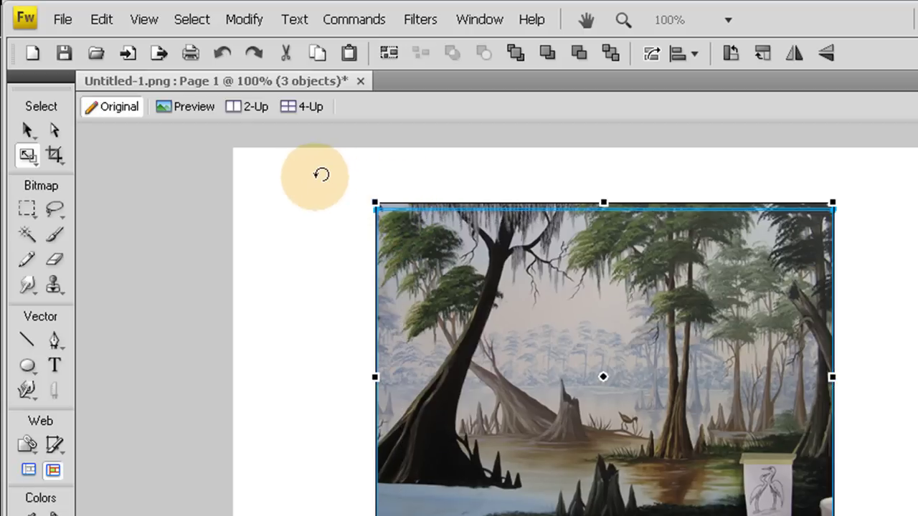
key(v)
click(180, 237)
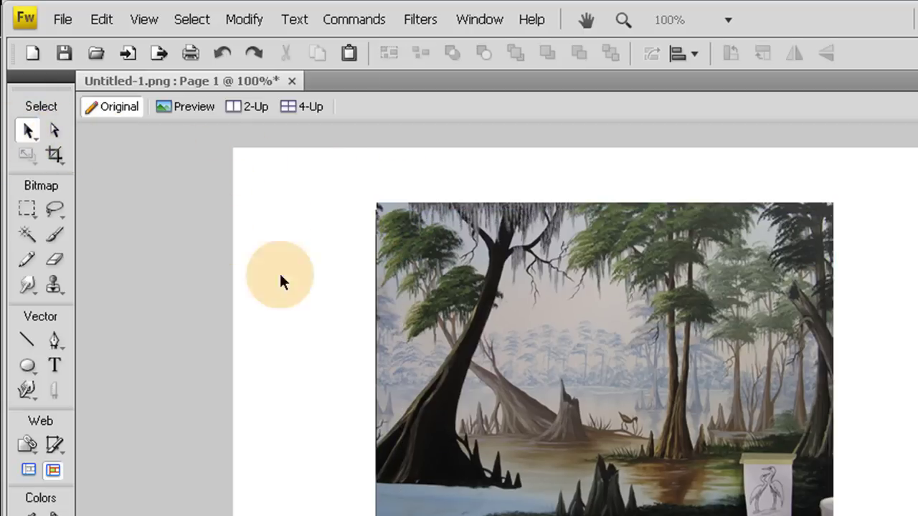
- Spread the stacked pictures apart, moving the swamp painting to the right and the palm-and-orchid painting to the left of the canvas
drag(410, 288, 596, 287)
drag(443, 305, 277, 265)
drag(444, 432, 505, 431)
drag(439, 384, 406, 350)
click(364, 320)
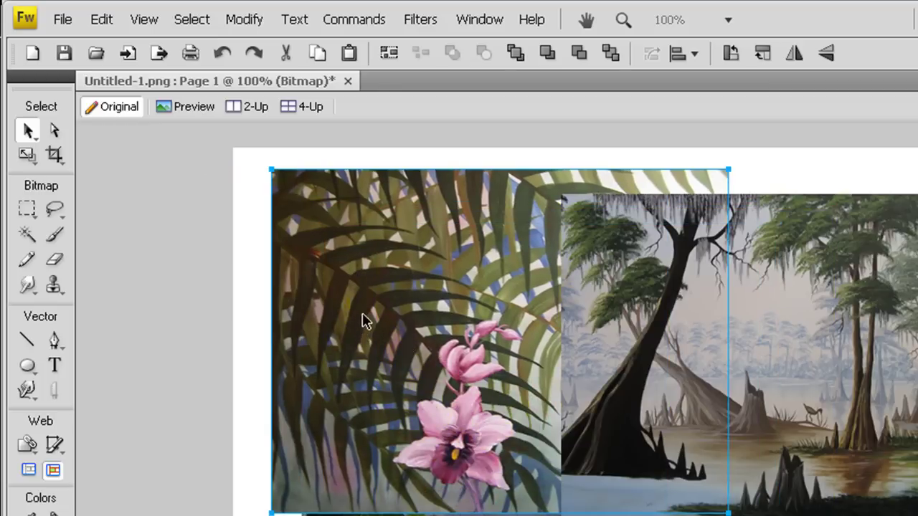
- Arrange the pictures as an overlapping row with the street scene left, the palm-and-orchid painting in the middle and the swamp right
drag(774, 320, 805, 300)
drag(461, 337, 745, 322)
click(409, 367)
click(815, 322)
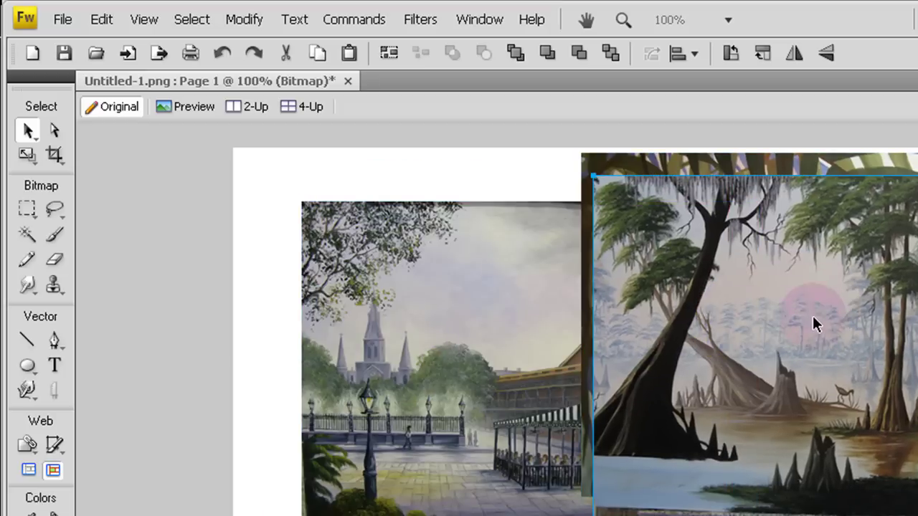
drag(883, 320, 694, 320)
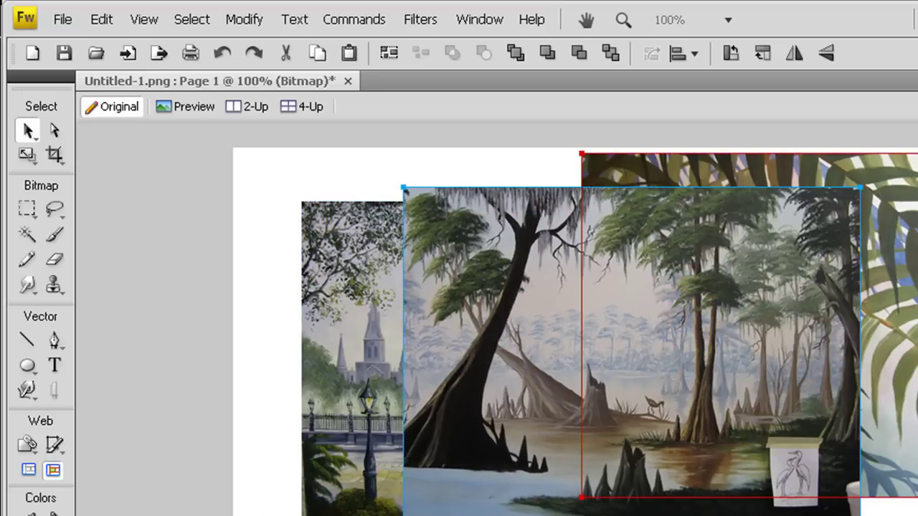
drag(619, 282, 803, 299)
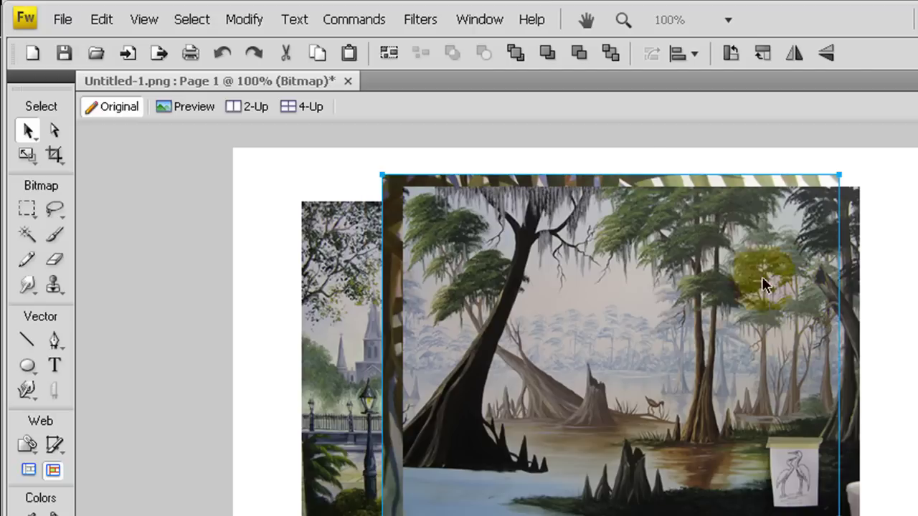
drag(727, 236, 895, 223)
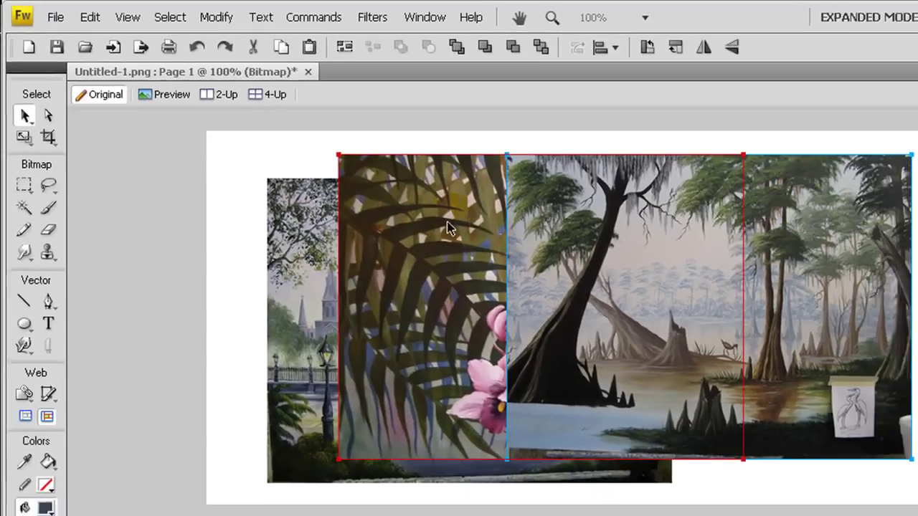
drag(448, 228, 429, 234)
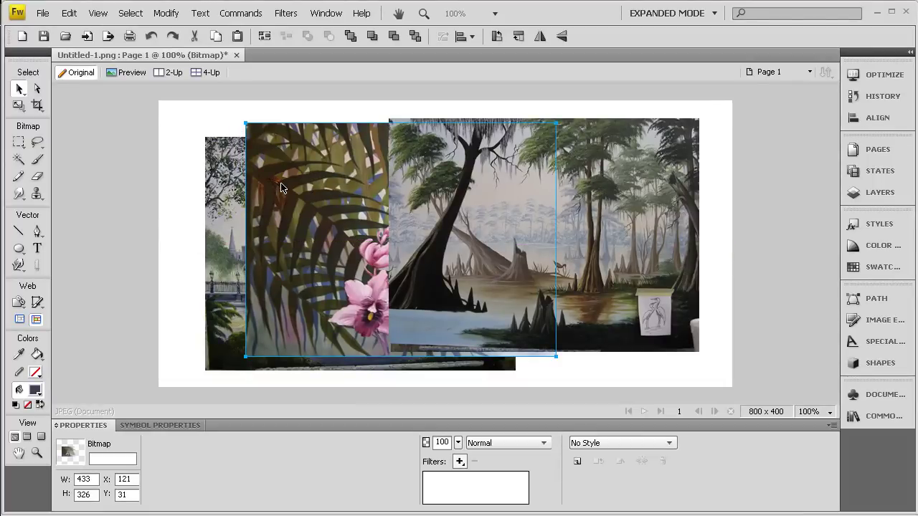
- Delete the palm-and-orchid picture and undo the deletion
key(Delete)
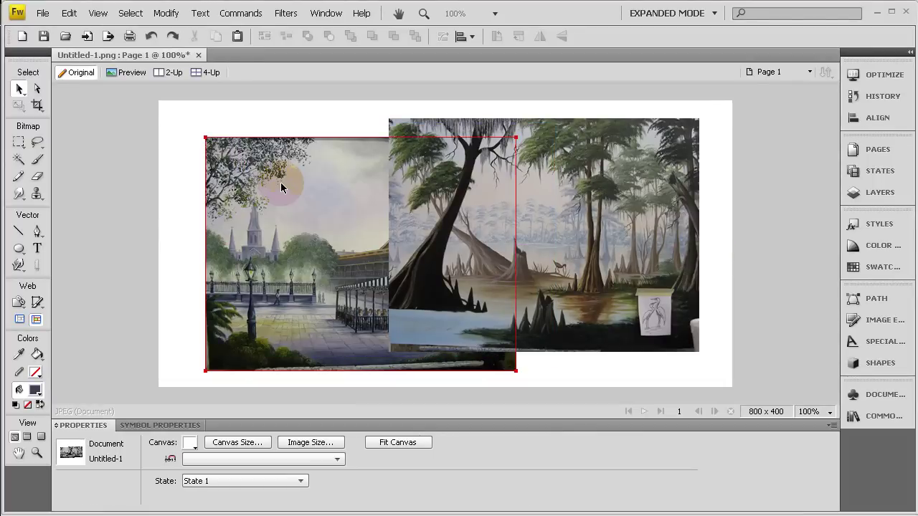
key(ctrl+z)
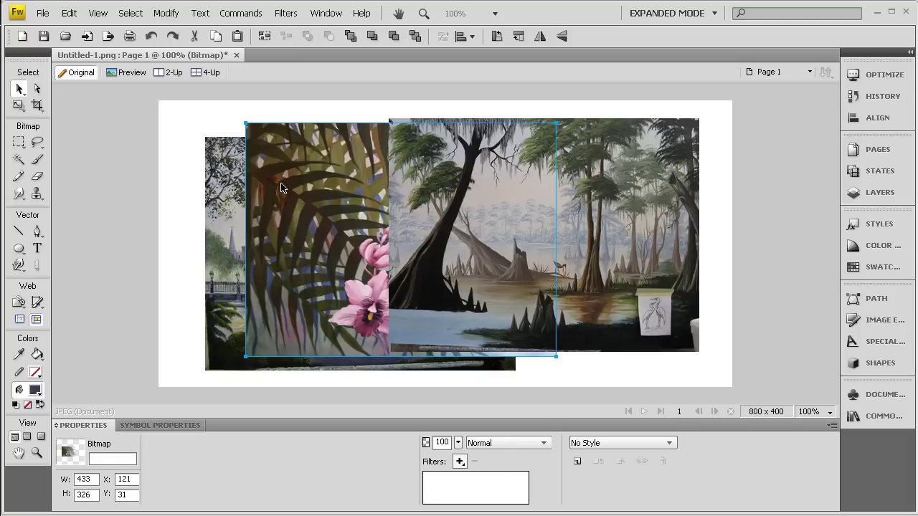
- Switch to Flash CS3 and select the first frame of Layer 1 in the empty document
click(270, 494)
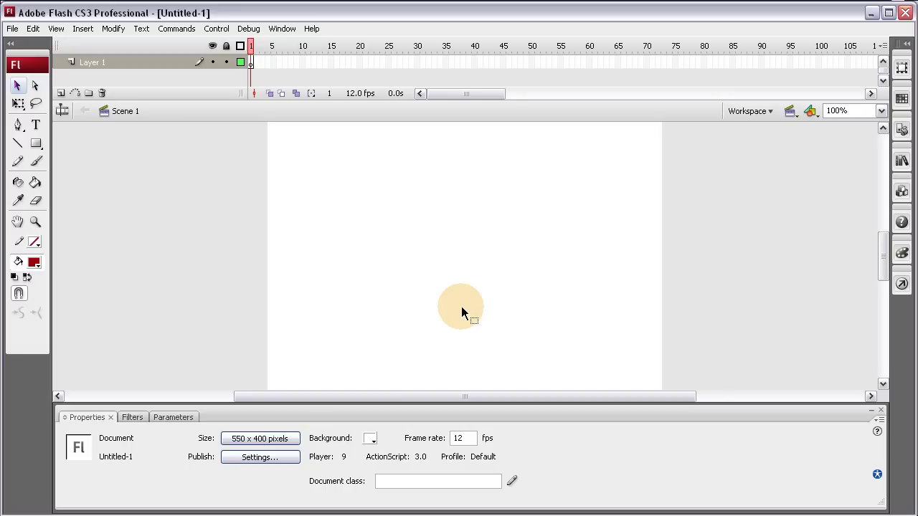
click(251, 62)
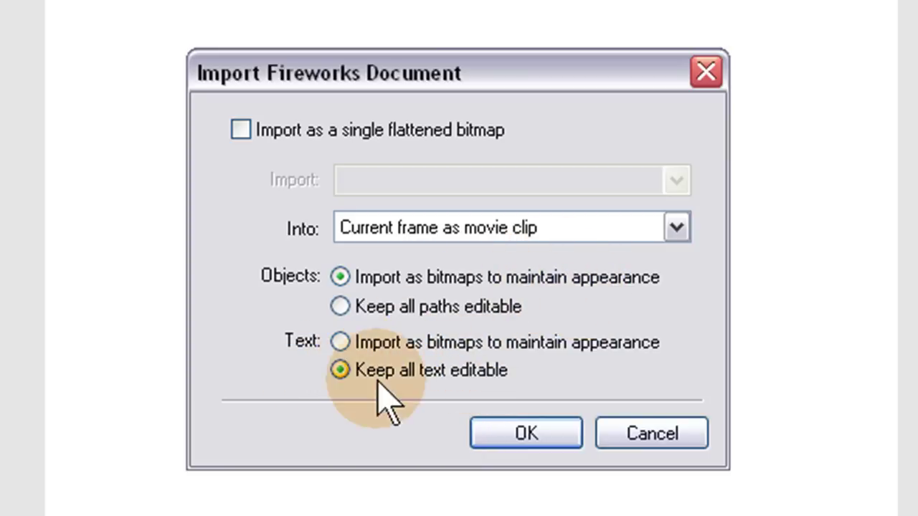
- Try the bitmap option for imported Fireworks text and set it back to Keep all text editable
click(341, 344)
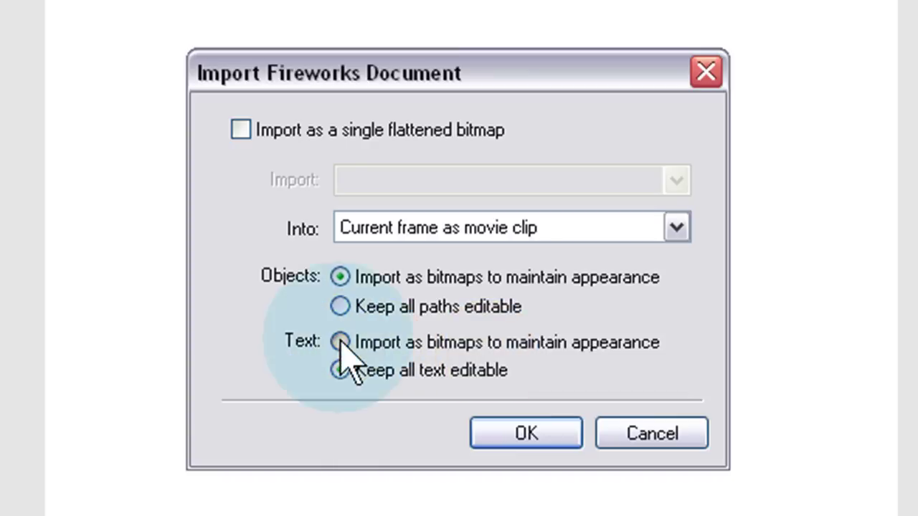
click(346, 362)
click(339, 343)
click(341, 370)
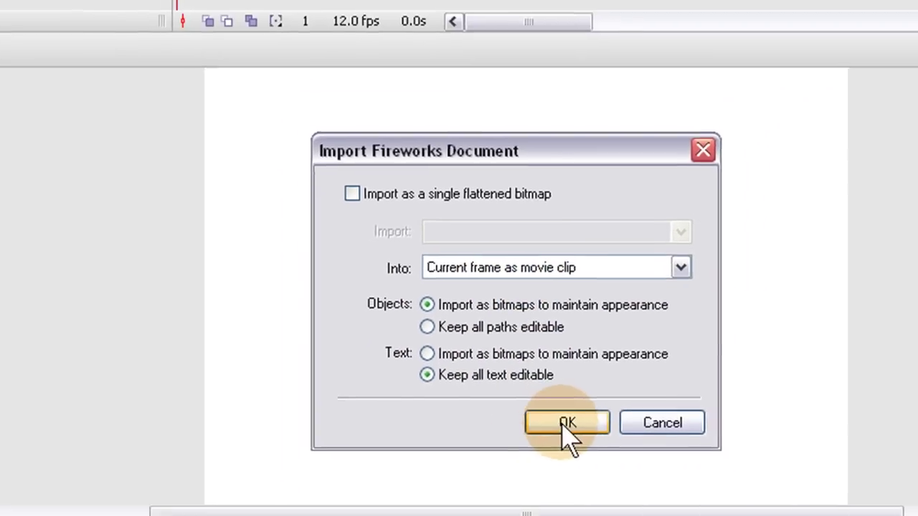
- Import the palm-and-orchid picture into the current frame as a movie clip, with objects as bitmaps and text kept editable
click(525, 433)
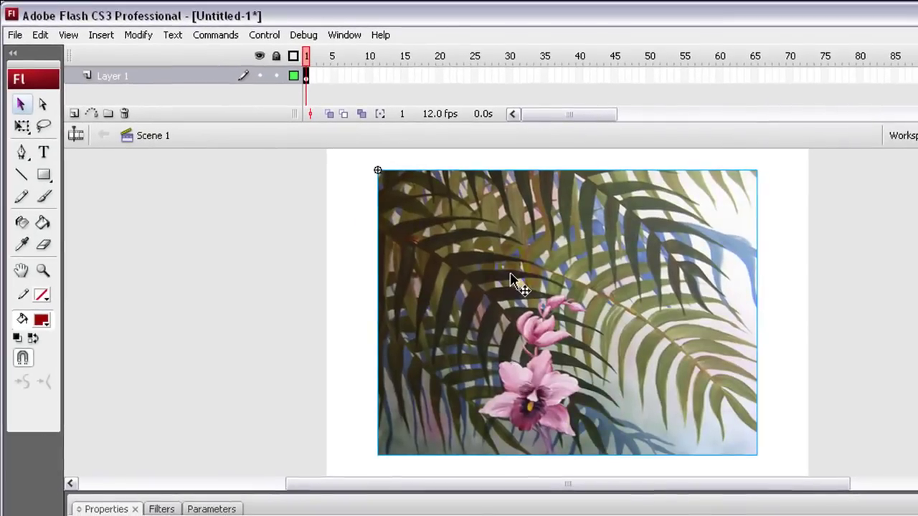
click(476, 261)
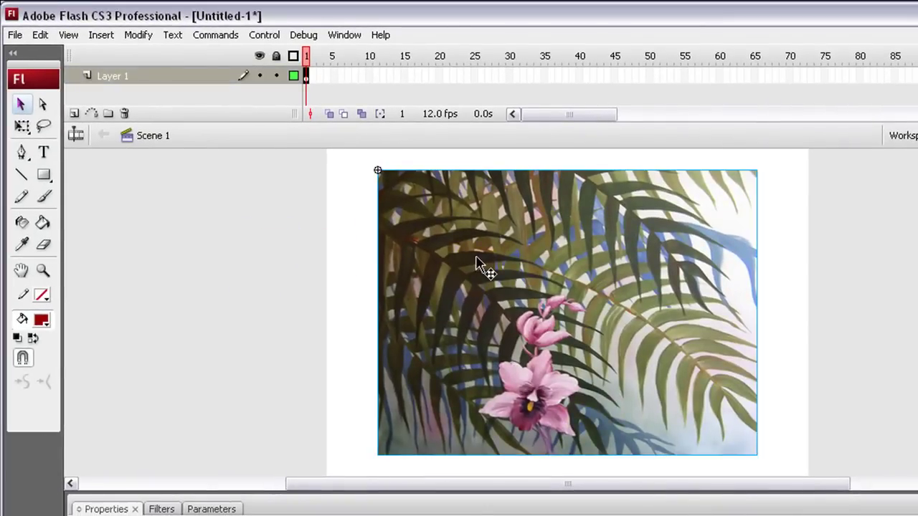
- Look inside the imported palm-and-orchid movie clip, return to Scene 1 and reselect the clip on the stage
double_click(477, 261)
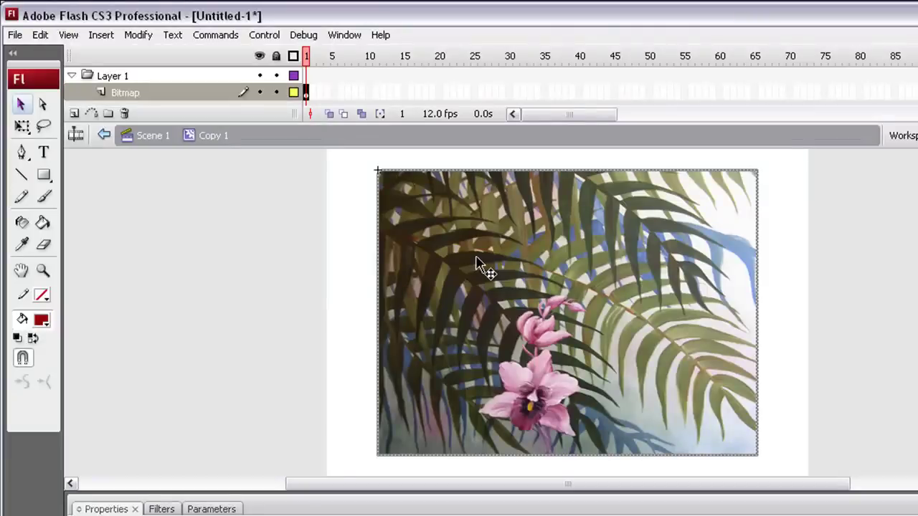
double_click(309, 262)
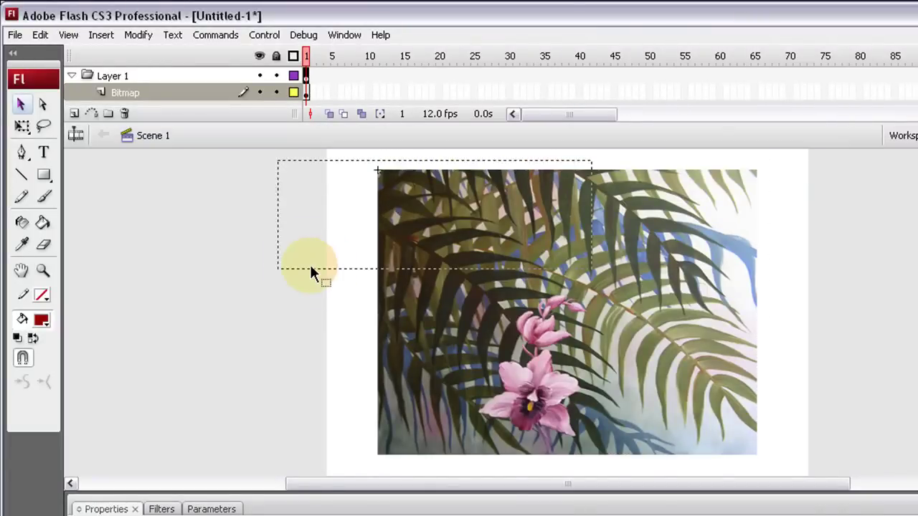
click(467, 273)
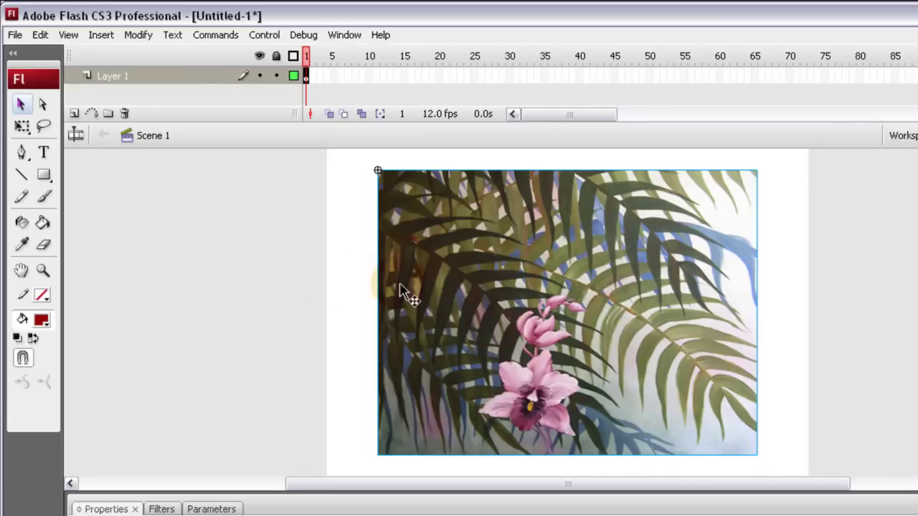
click(337, 271)
click(473, 274)
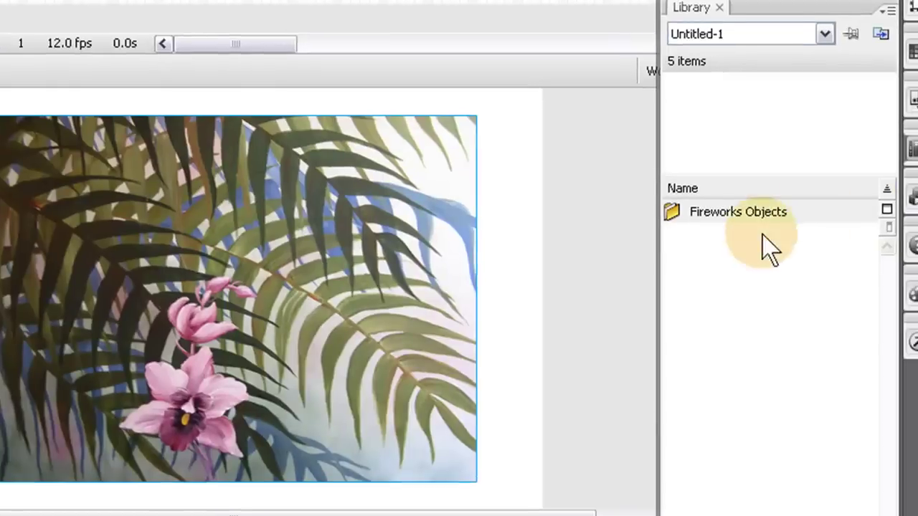
- Rename the Copy 1 movie clip inside the library's nested Fireworks Objects folders as myImage1
click(797, 221)
double_click(765, 222)
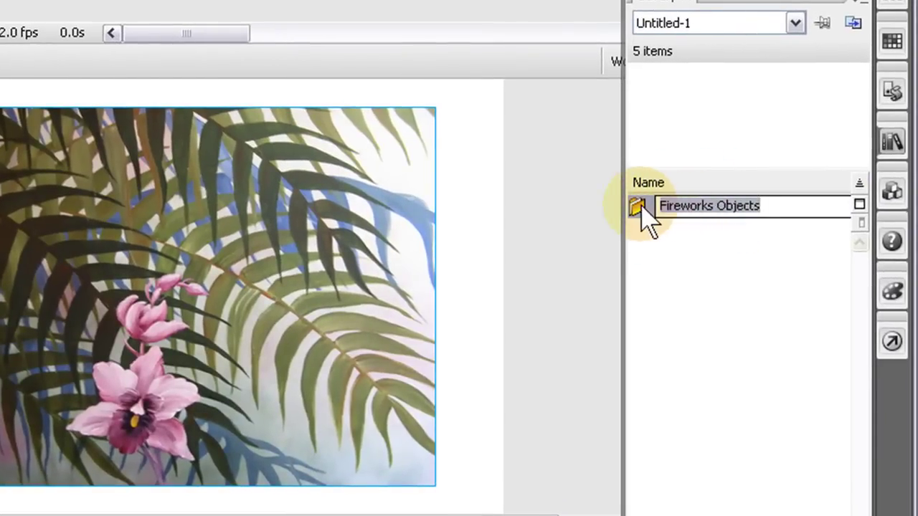
click(638, 209)
click(658, 233)
click(658, 232)
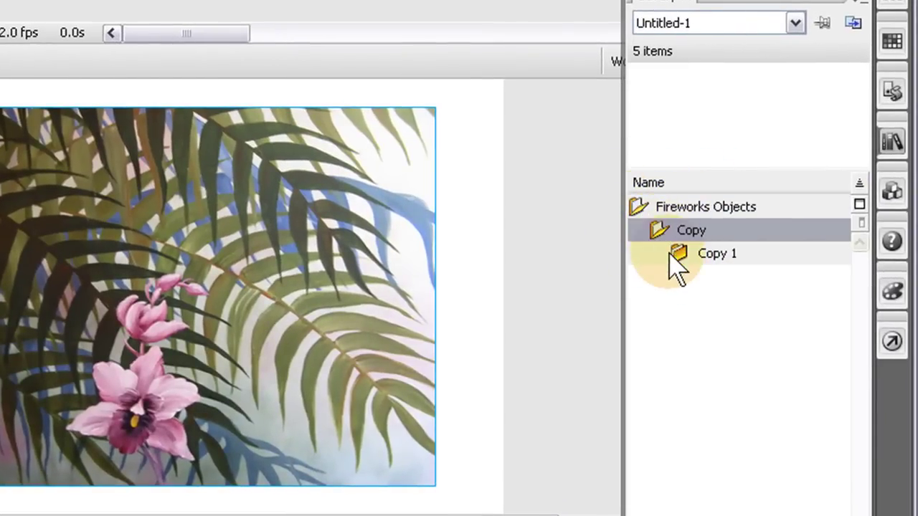
click(676, 254)
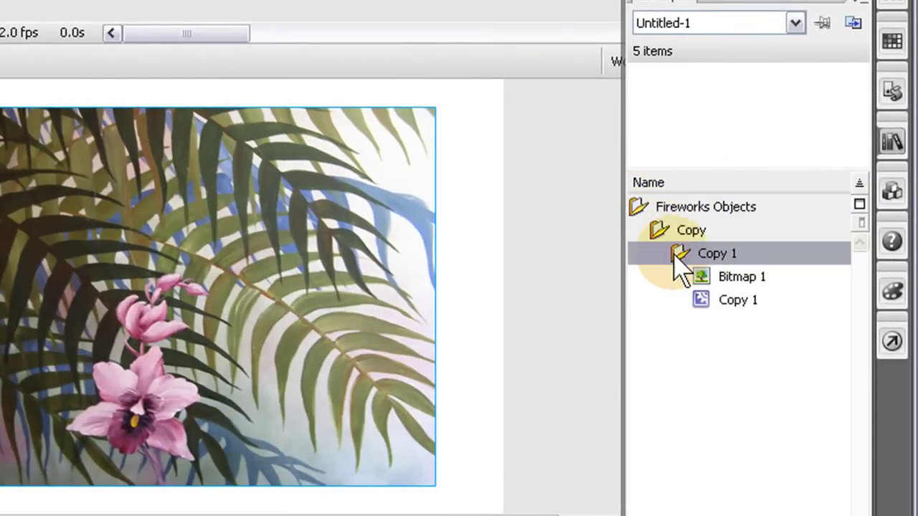
click(701, 306)
right_click(703, 305)
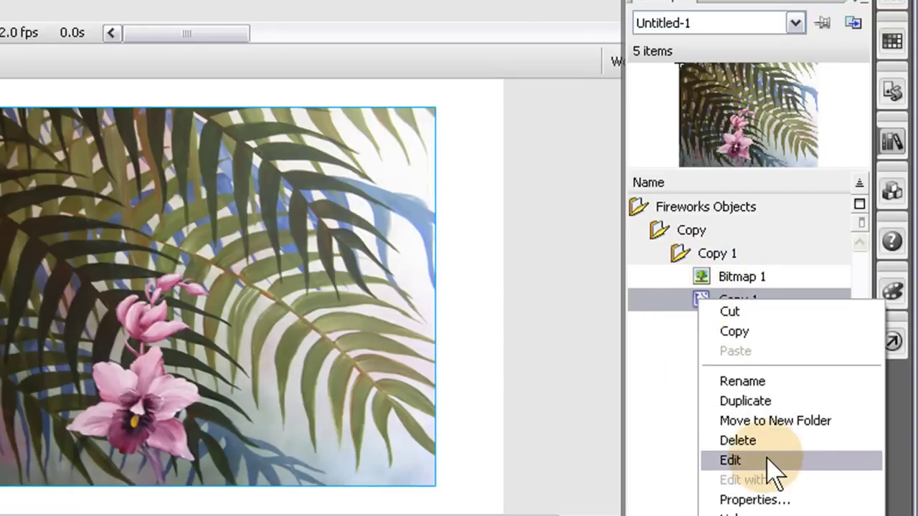
click(742, 381)
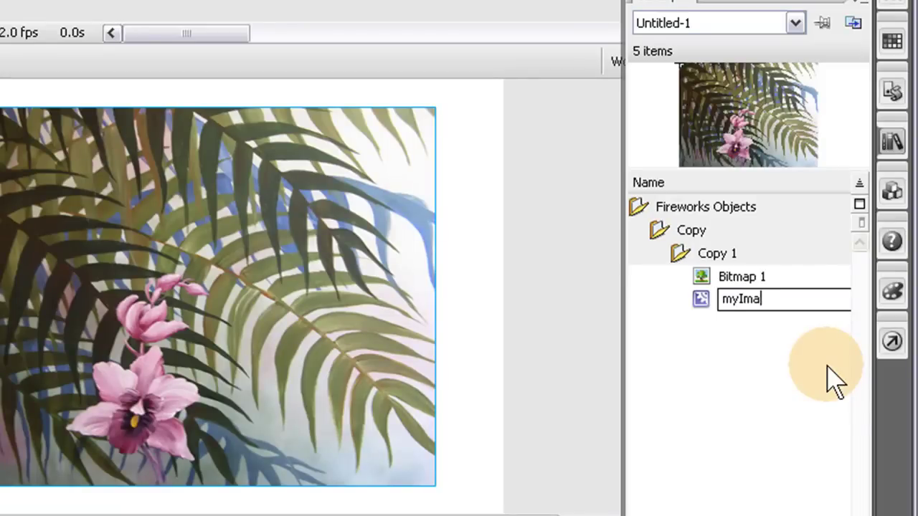
text(myImage1)
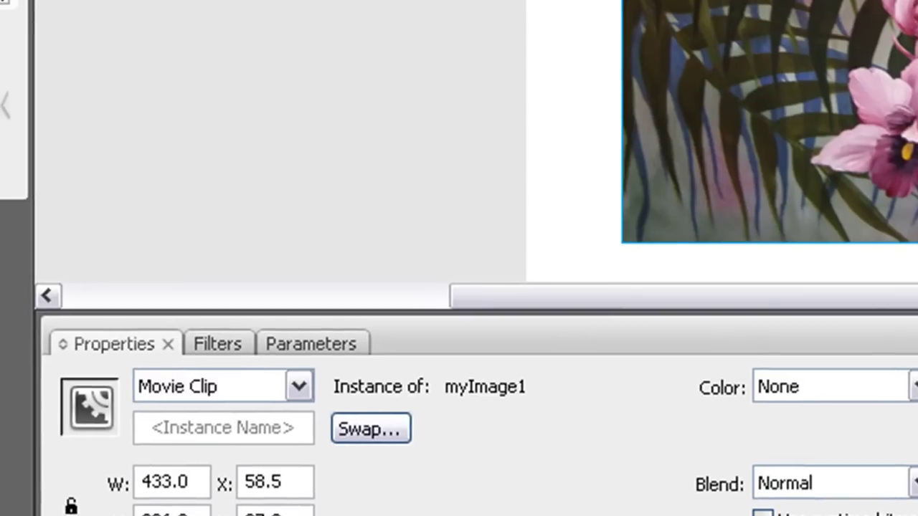
- Check the properties of the picture's instance on the stage and those of the document, ending with the picture selected
key(ctrl+shift+a)
click(782, 174)
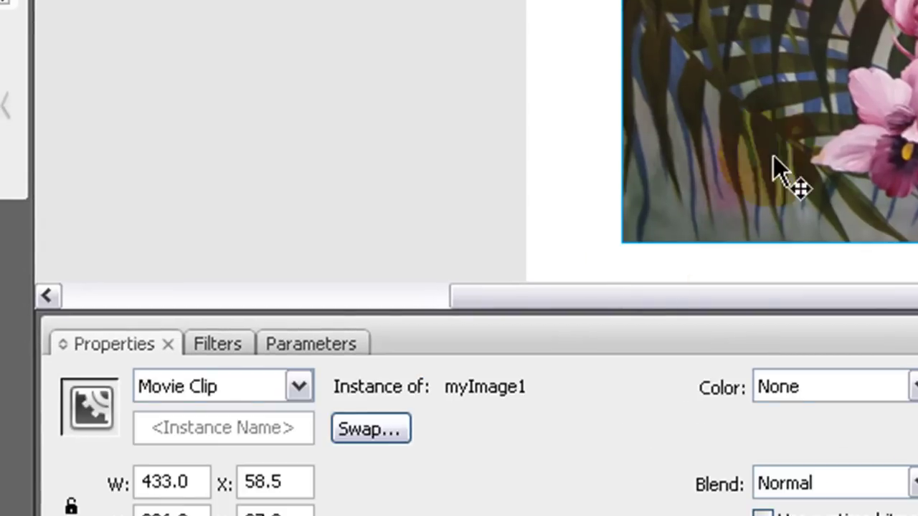
click(371, 3)
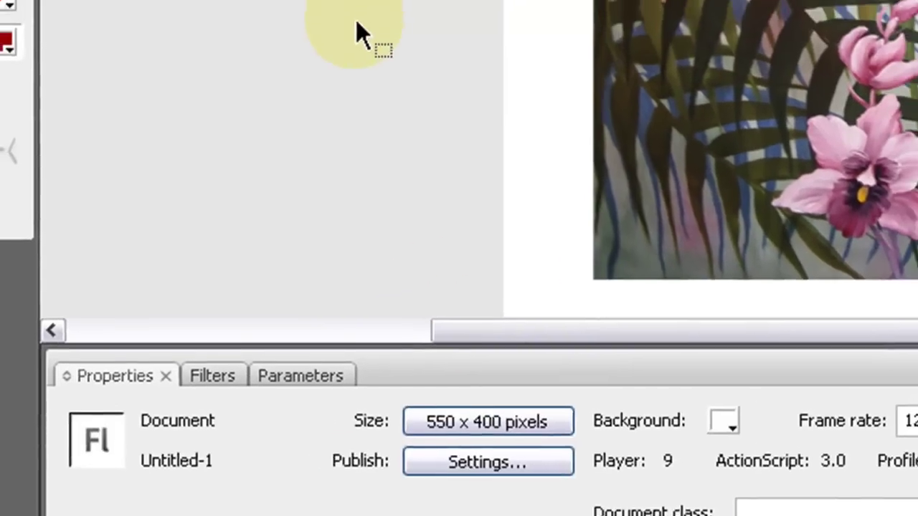
click(835, 4)
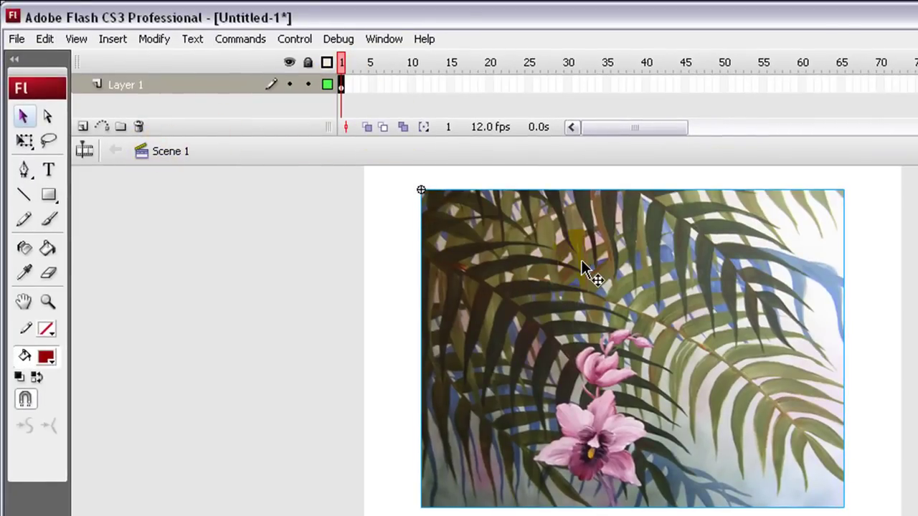
- Convert the selected picture into a movie clip symbol named immageFadeContainerClip with its registration point at the upper-left corner
right_click(583, 289)
click(654, 453)
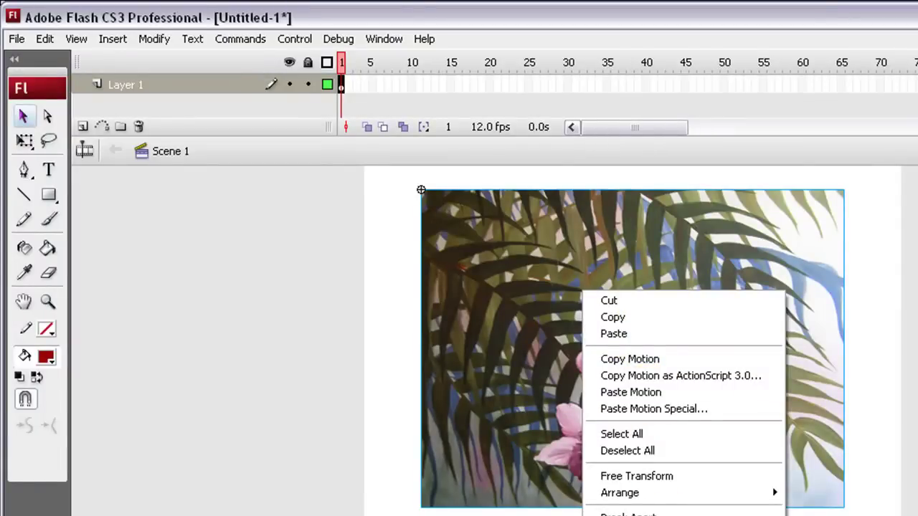
key(F8)
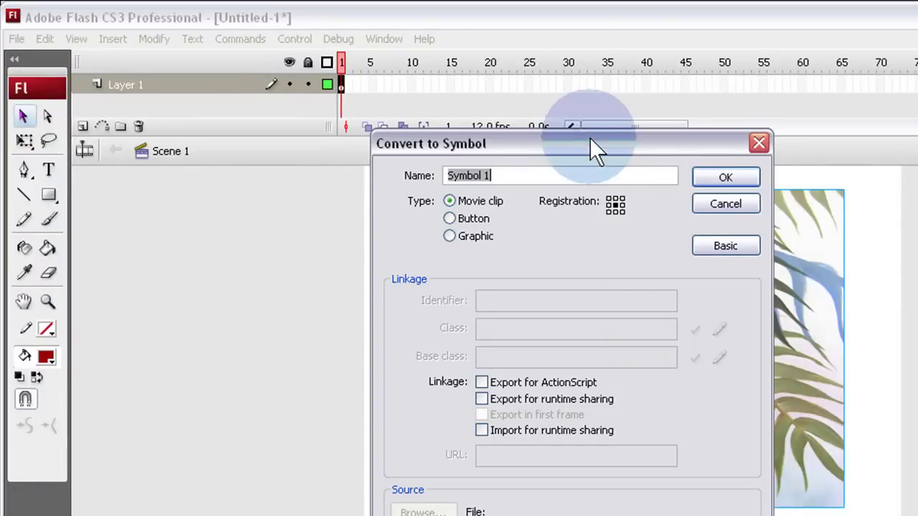
drag(589, 137, 673, 207)
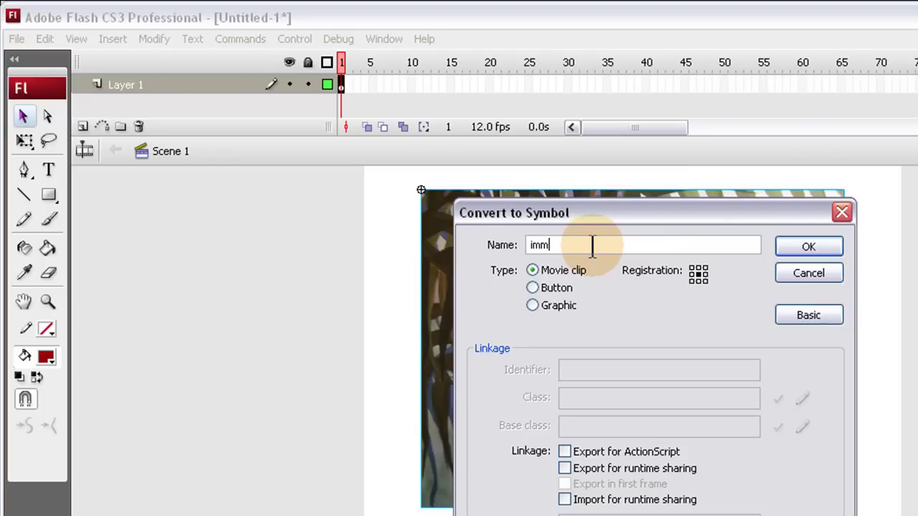
text(ageFade)
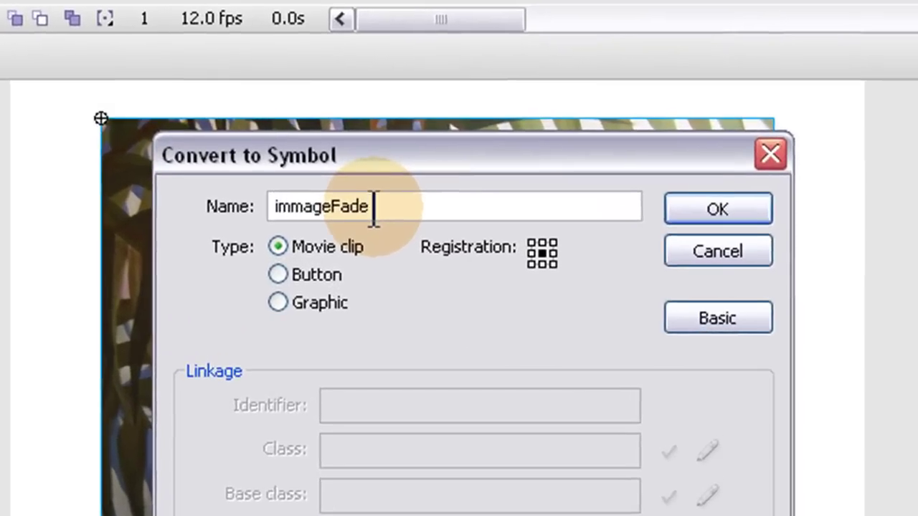
text(Cona)
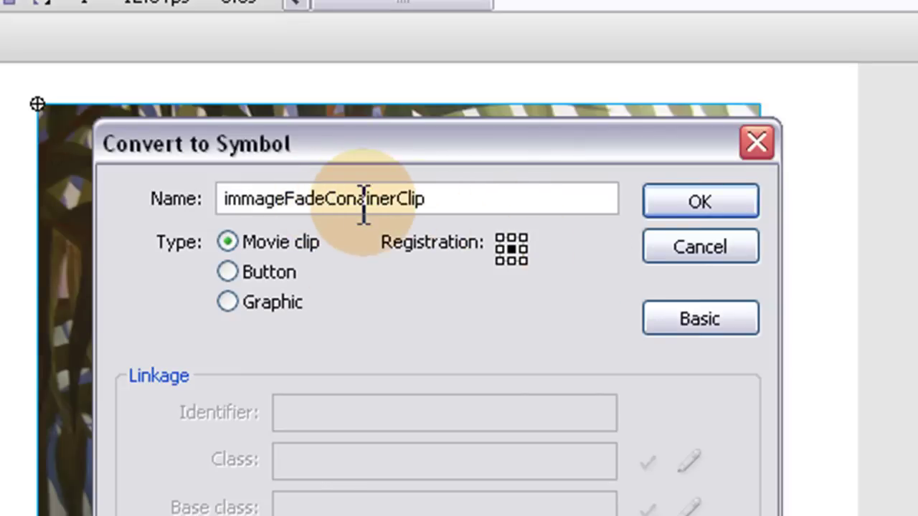
click(356, 198)
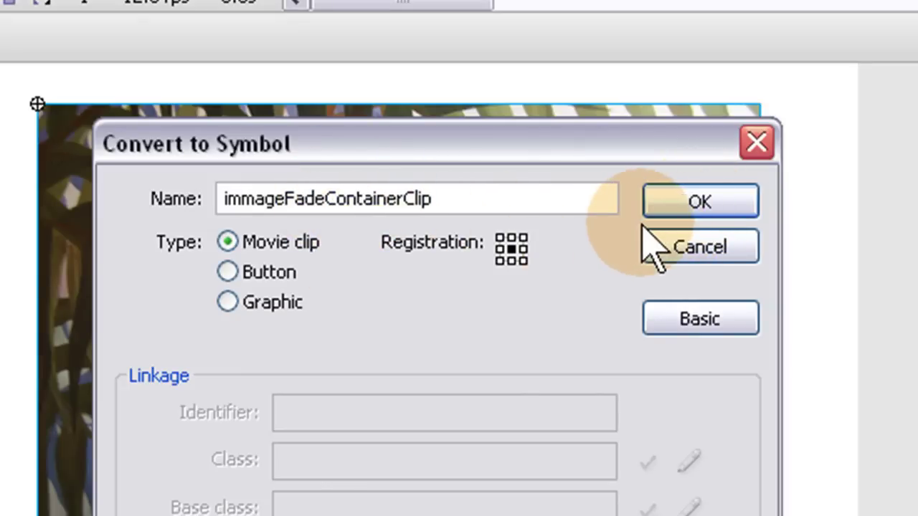
click(499, 240)
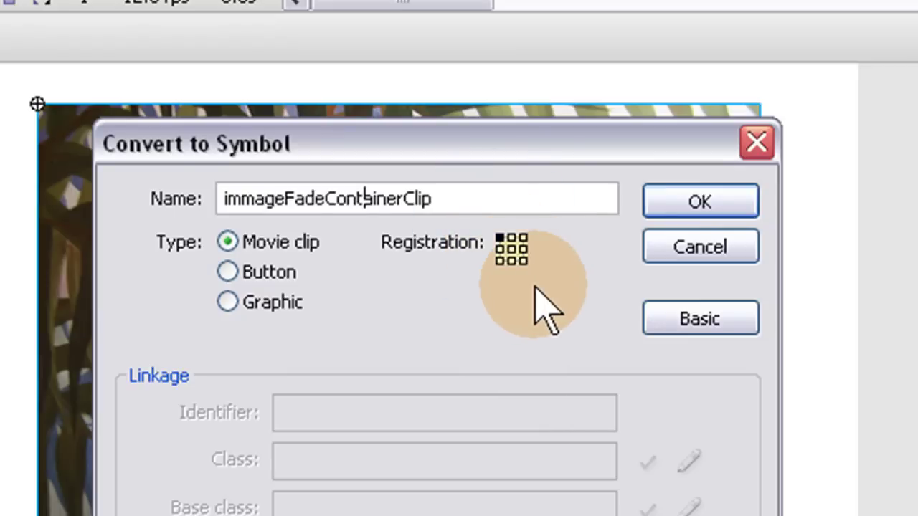
click(699, 201)
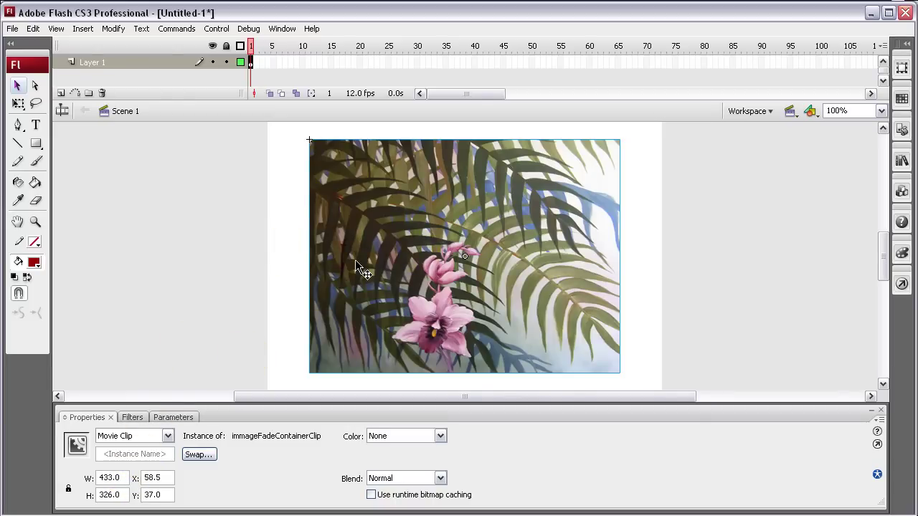
- Open immageFadeContainerClip for editing, select the picture inside it and enlarge the timeline's height
double_click(365, 260)
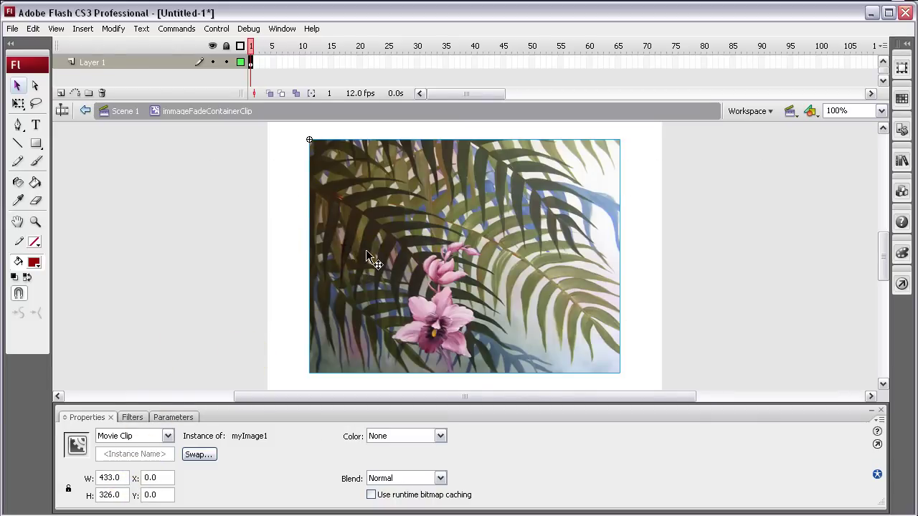
click(224, 243)
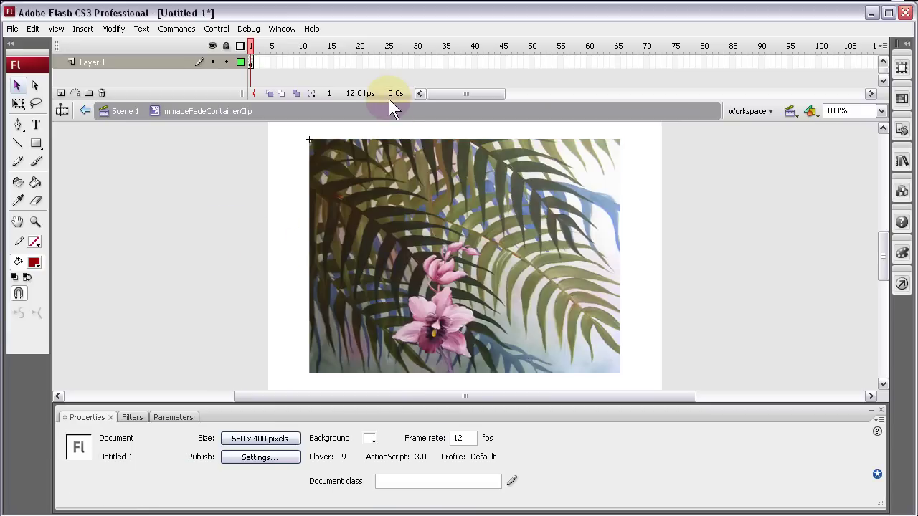
click(433, 209)
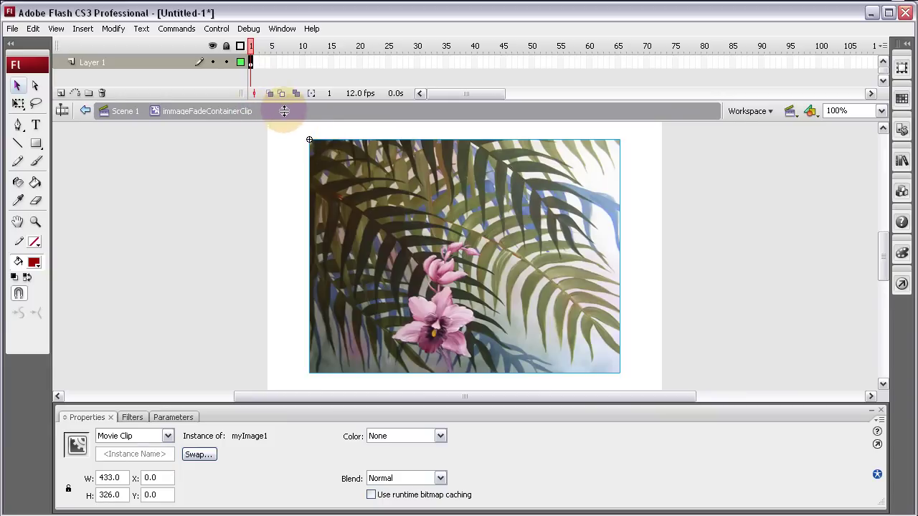
drag(283, 109, 284, 135)
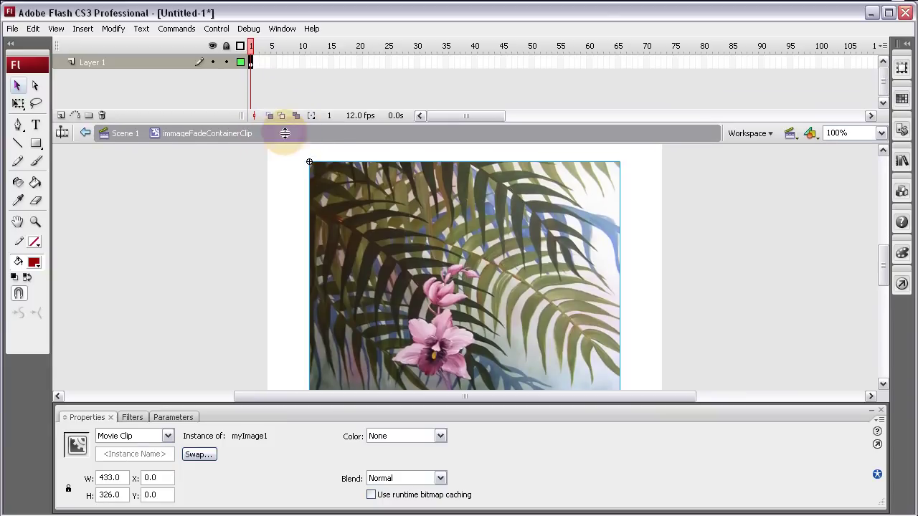
- Rename Layer 1 inside the container clip as images
double_click(98, 62)
click(153, 60)
key(BackSpace)
key(BackSpace)
key(BackSpace)
key(BackSpace)
key(BackSpace)
key(BackSpace)
key(BackSpace)
text(images)
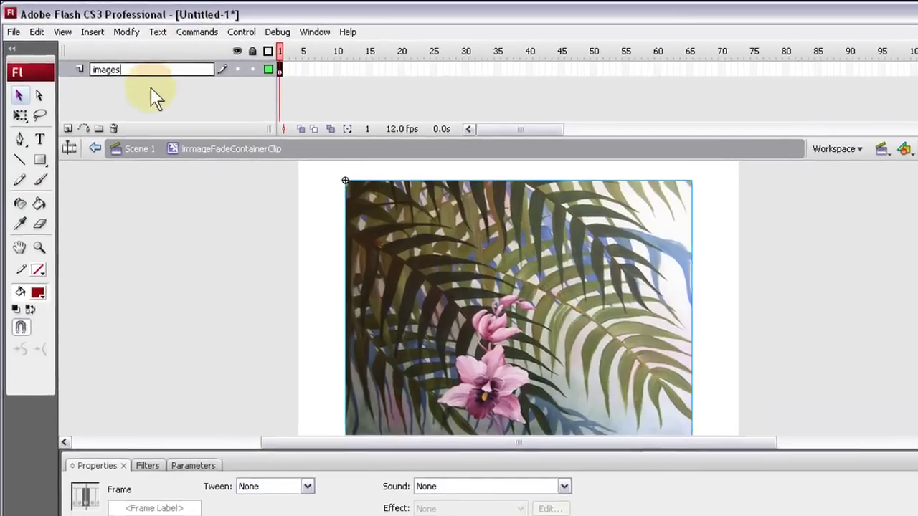
key(Return)
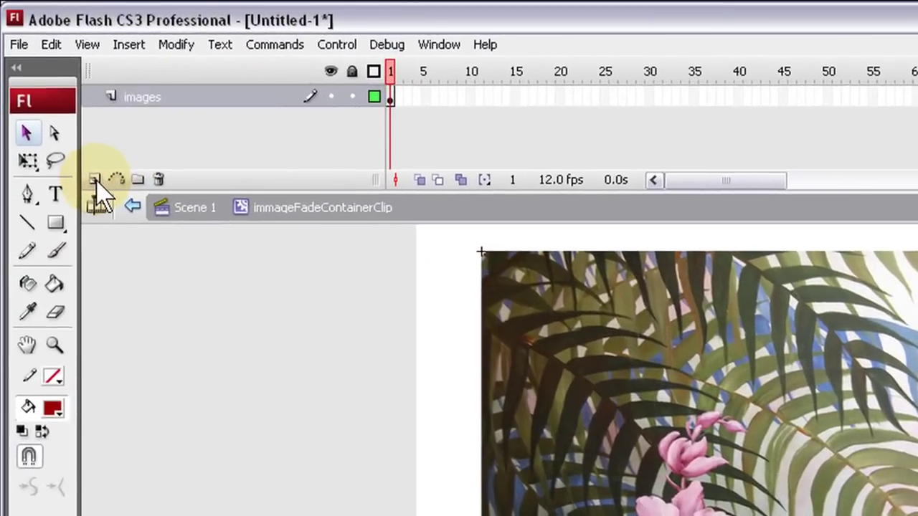
- Add a layer named actionscript 3.0 above the images layer and select the picture on the images layer
click(89, 166)
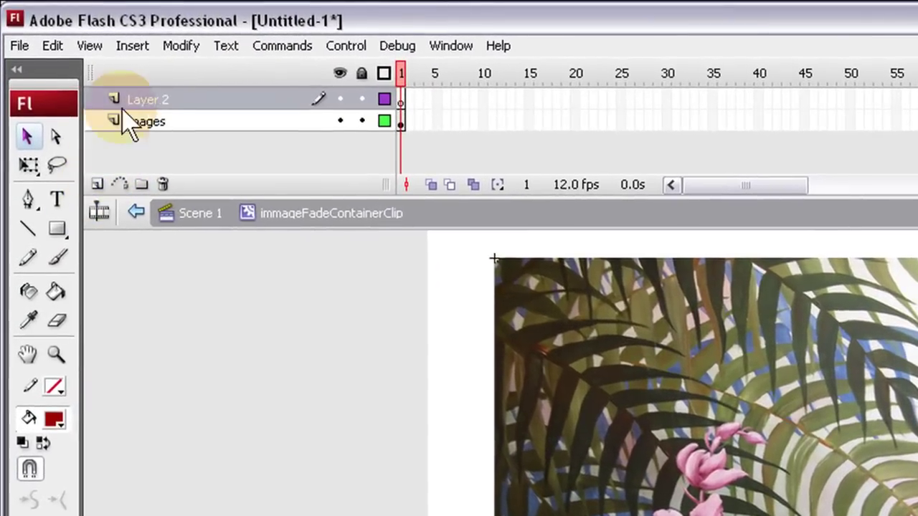
double_click(246, 90)
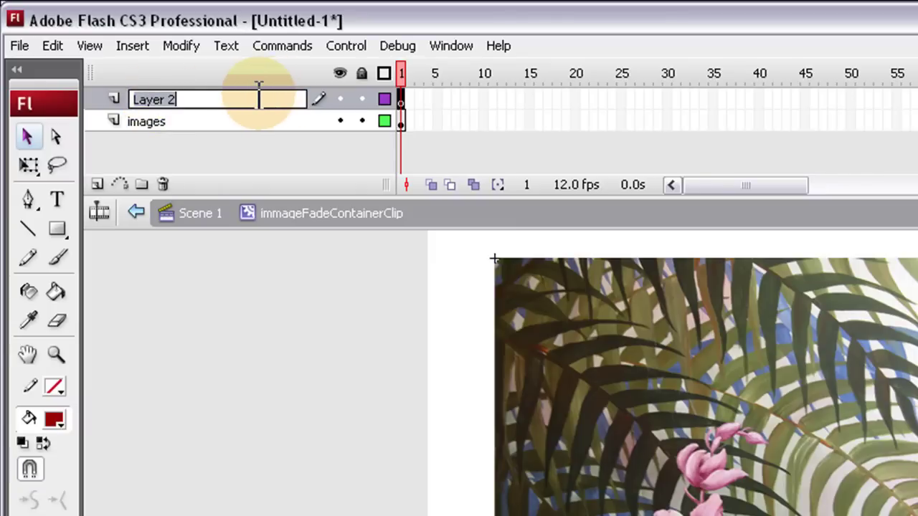
text(acti)
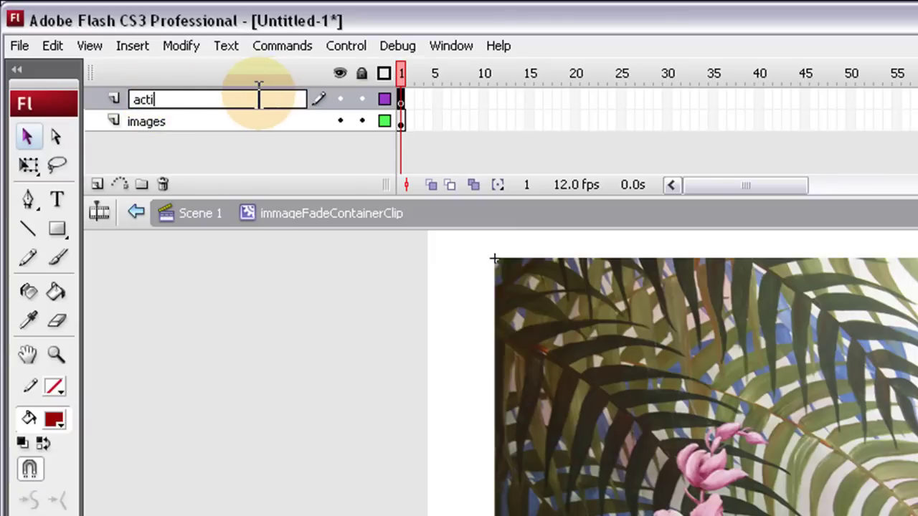
text(onscript 3.0)
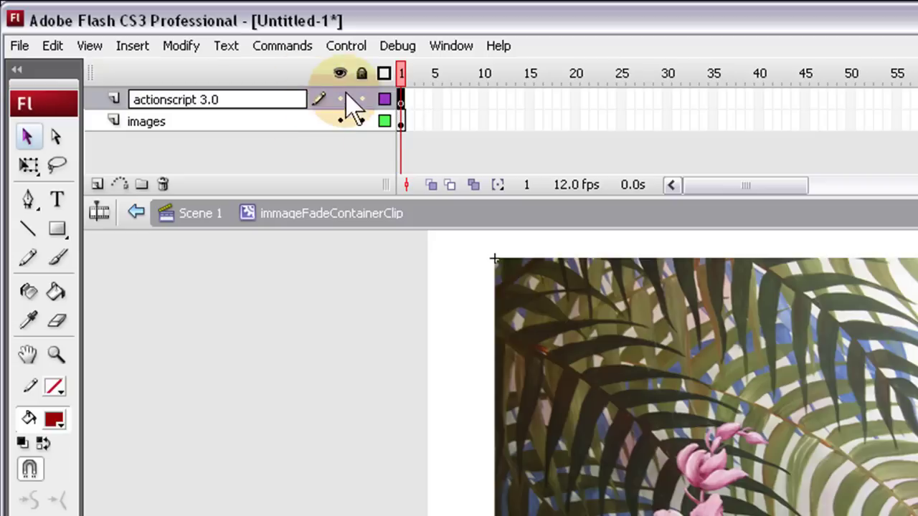
click(344, 381)
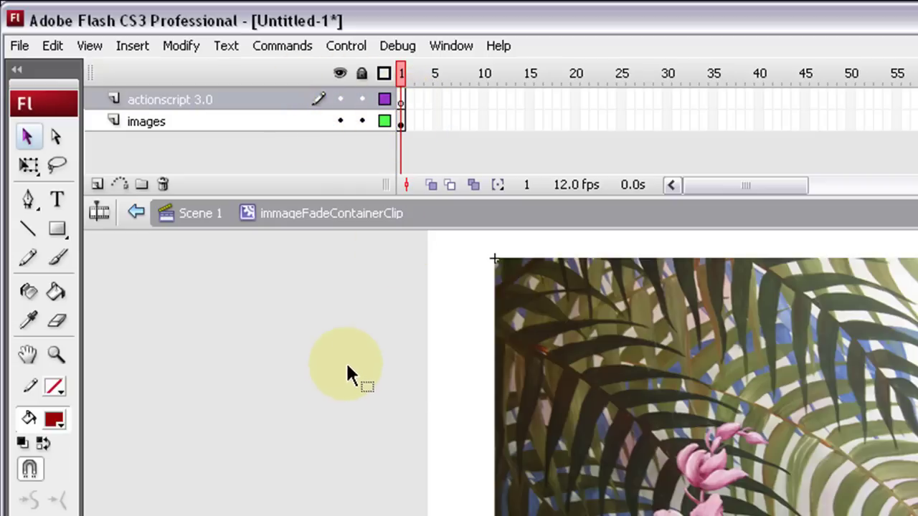
click(593, 367)
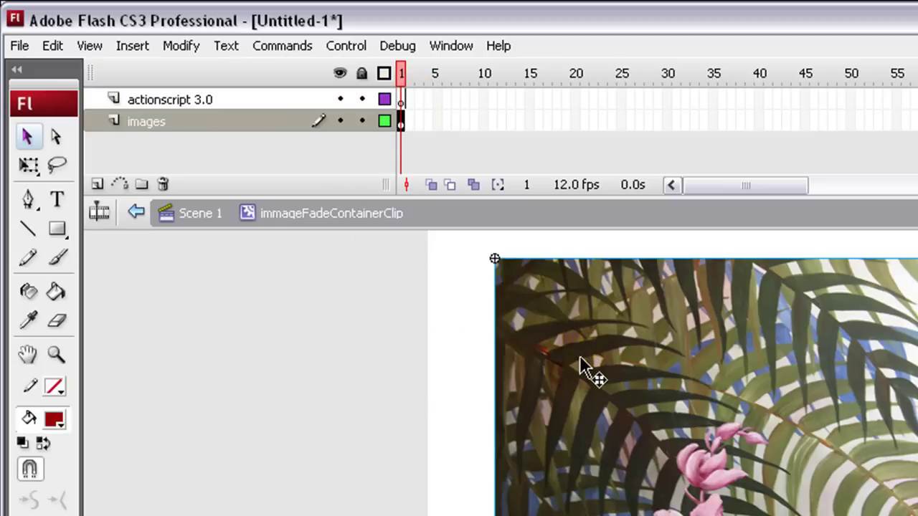
click(402, 122)
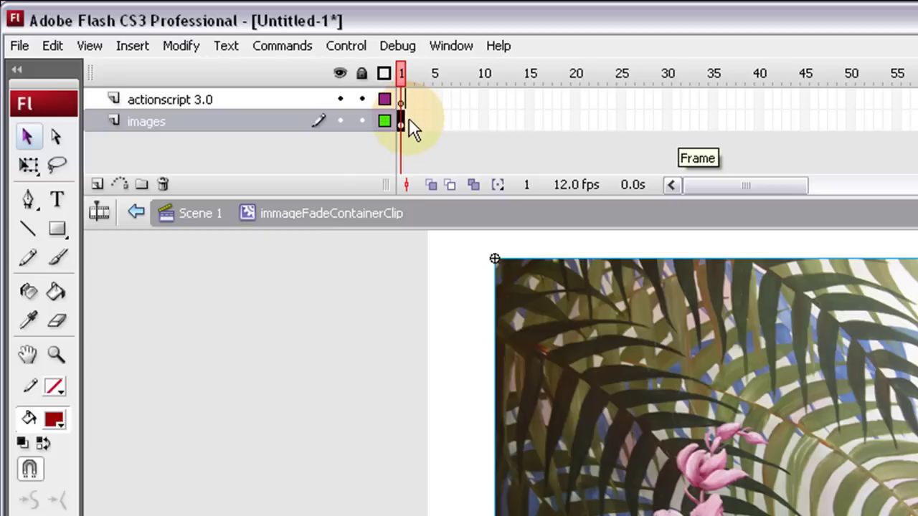
mouse_move(407, 120)
mouse_down()
mouse_move(402, 103)
mouse_move(400, 128)
mouse_move(409, 126)
mouse_up()
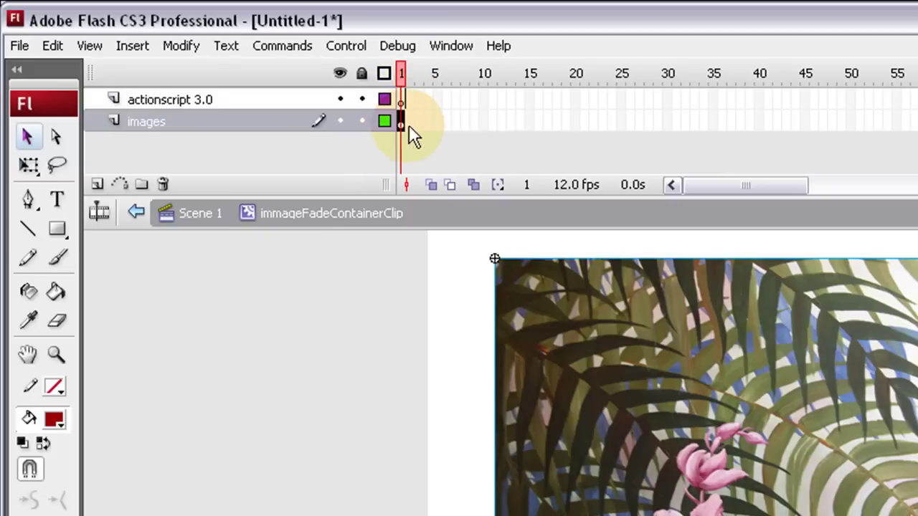
click(668, 125)
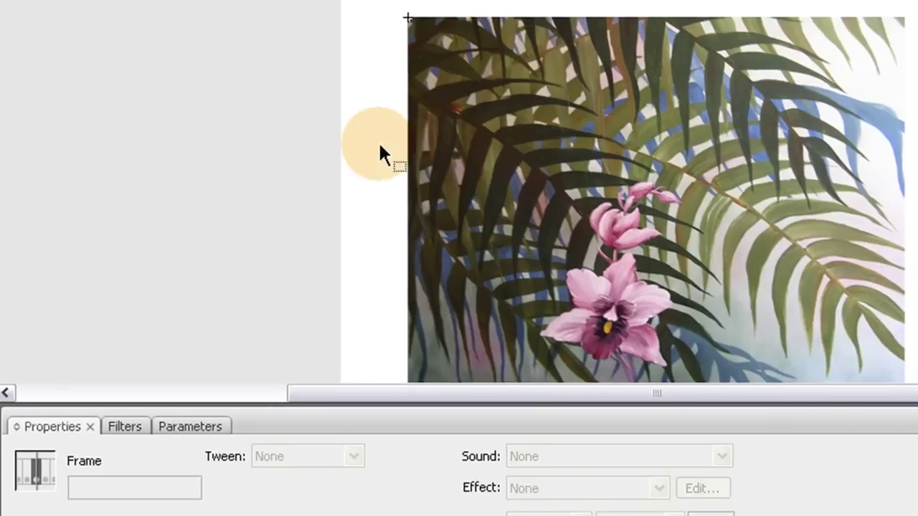
- Set the document's frame rate to 28 fps
click(380, 147)
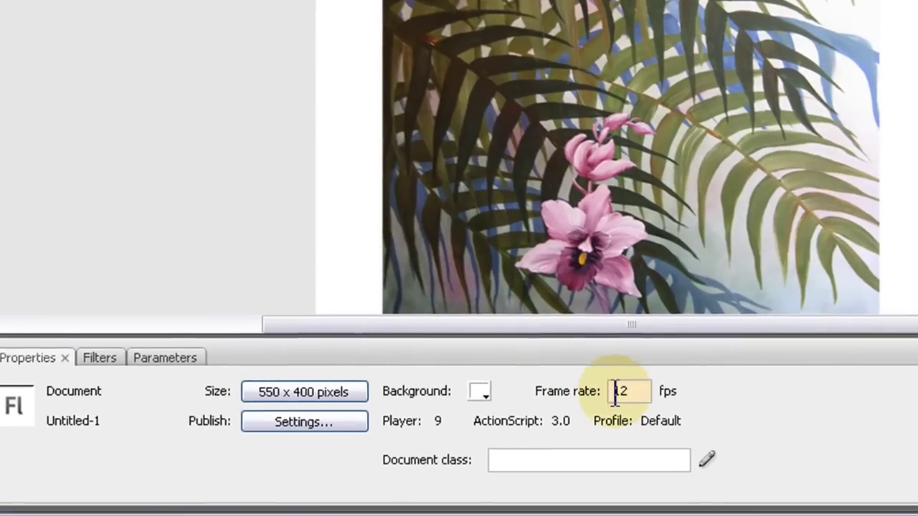
drag(638, 392, 577, 393)
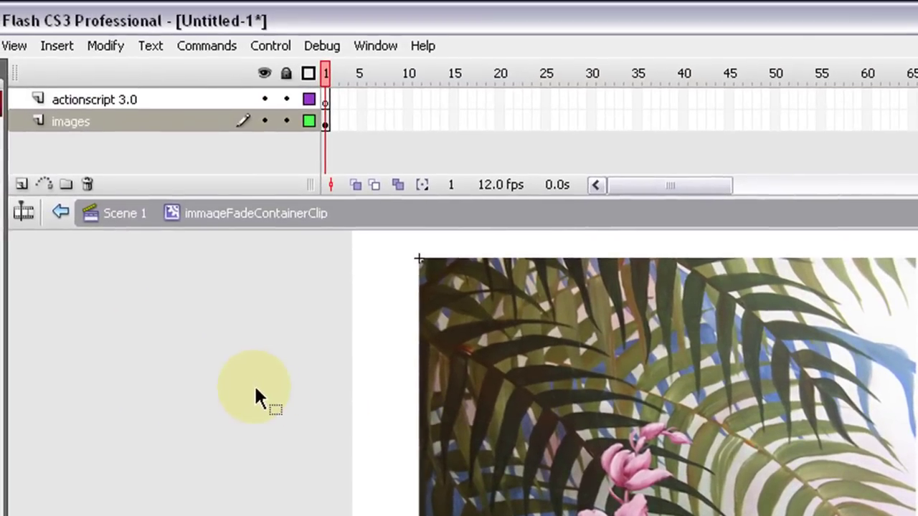
text(28)
key(Return)
click(223, 384)
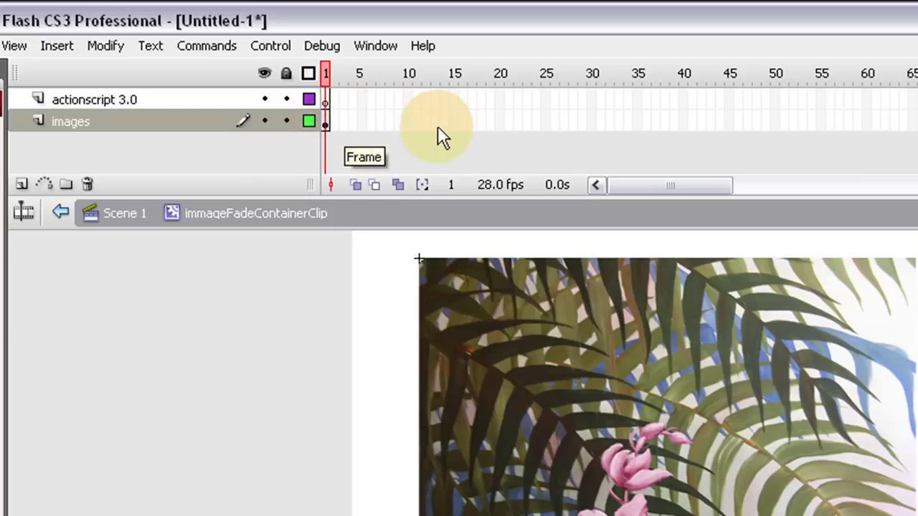
- Set the document's frame rate to 24 fps
click(777, 120)
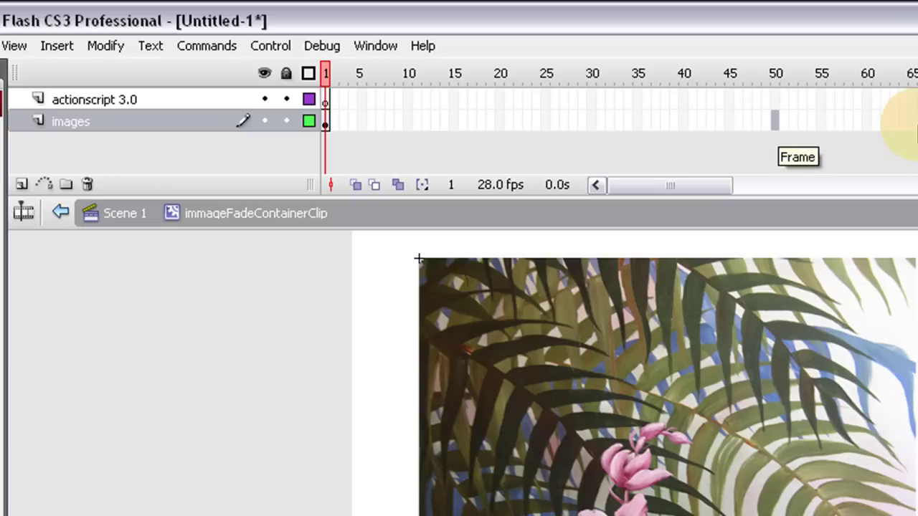
click(237, 473)
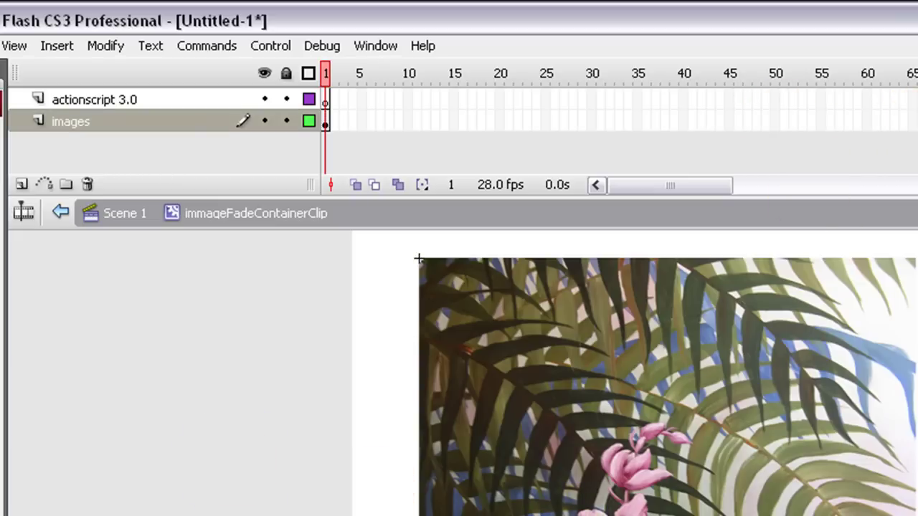
key(Return)
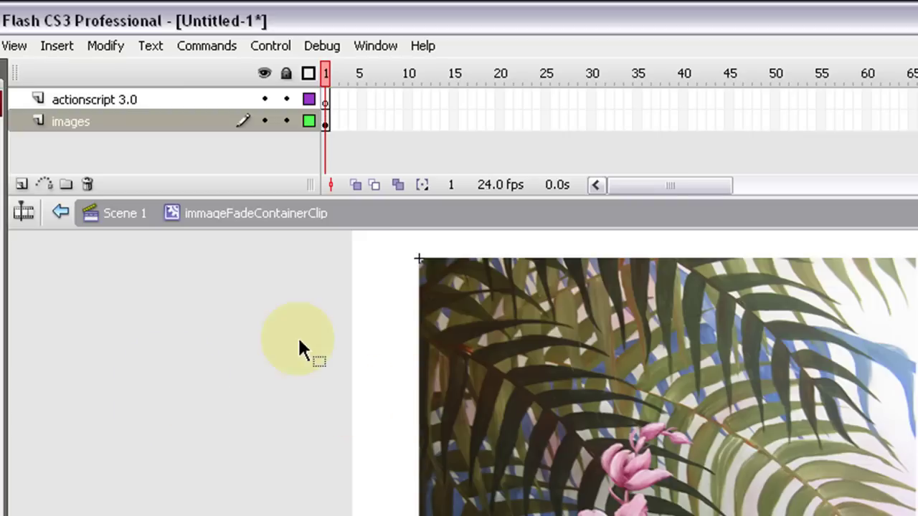
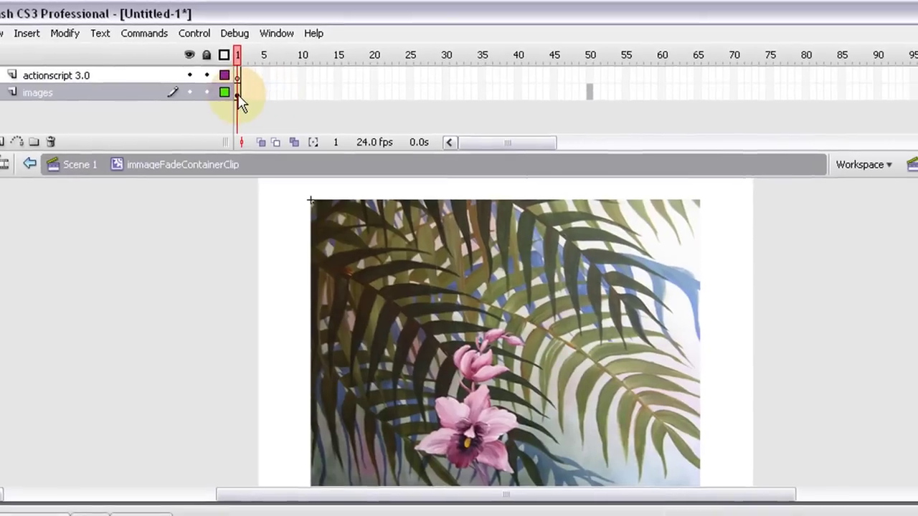
- Insert keyframes at frames 50 and 80 of the images layer and lock the actionscript 3.0 layer
click(588, 91)
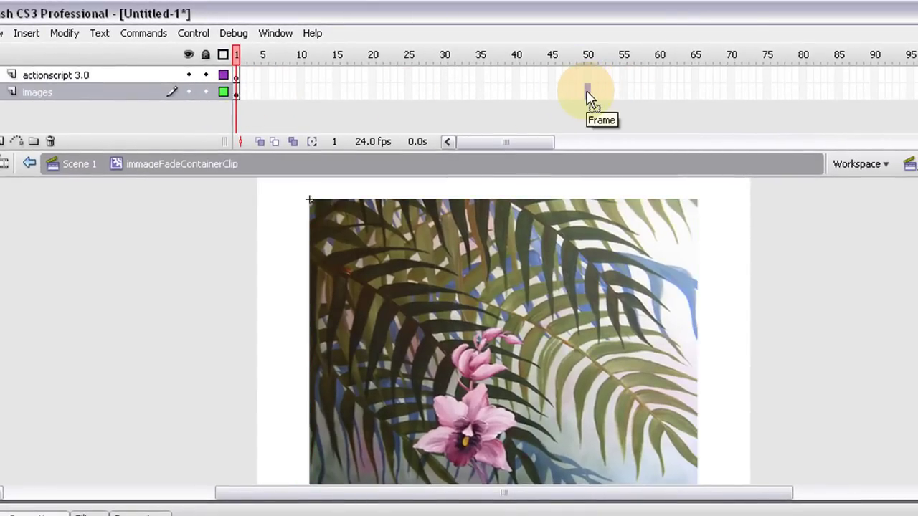
key(F6)
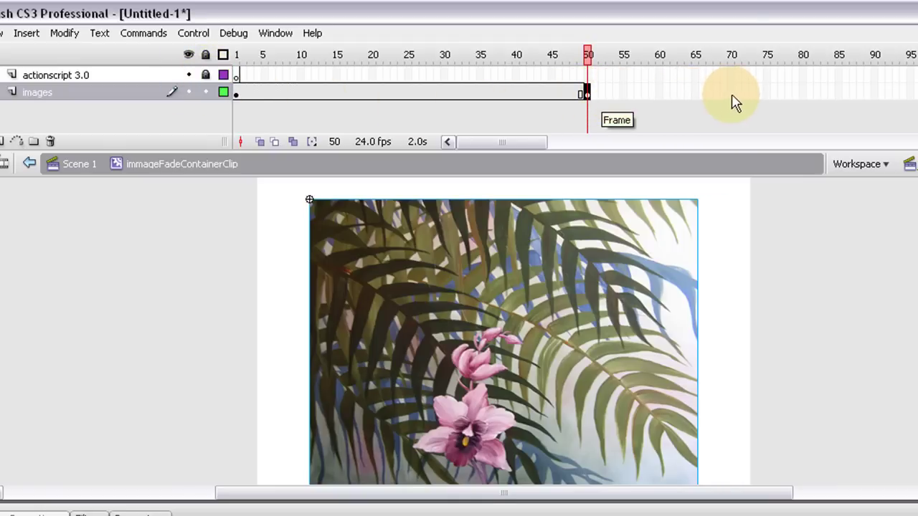
drag(733, 103, 806, 104)
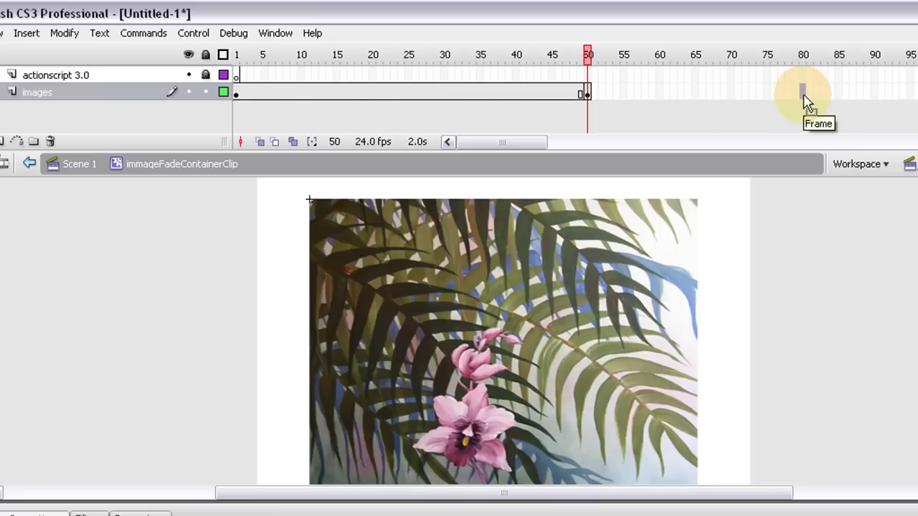
drag(804, 95, 805, 97)
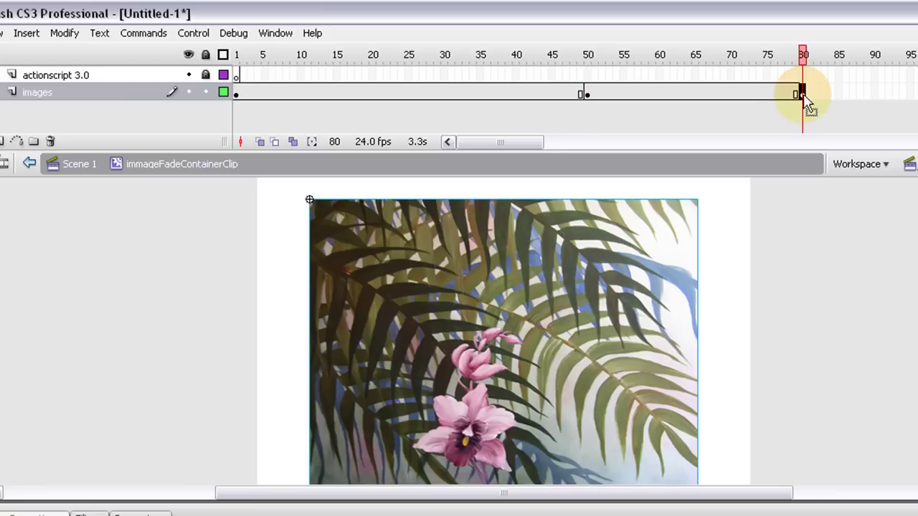
- Add two layers directly above the images layer and rename the lower one image 2
mouse_move(510, 141)
mouse_down()
mouse_move(559, 140)
mouse_move(517, 139)
mouse_up()
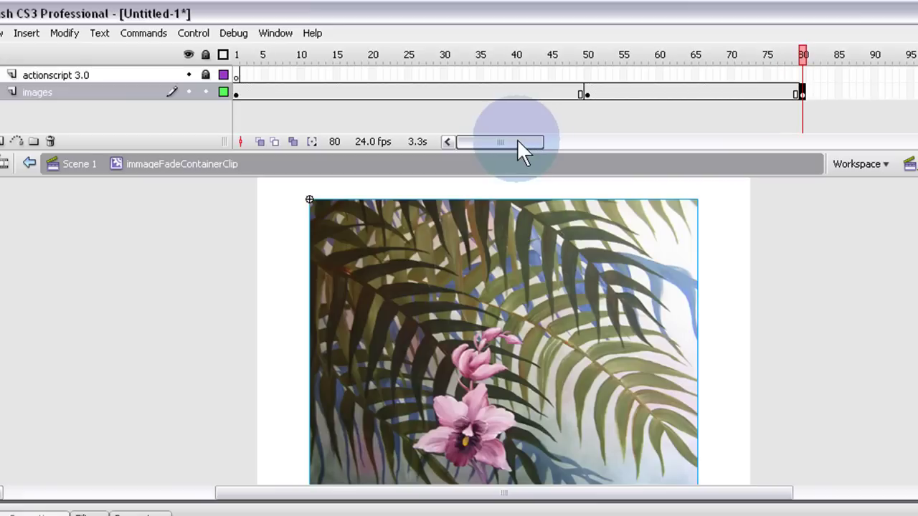
drag(517, 139, 530, 139)
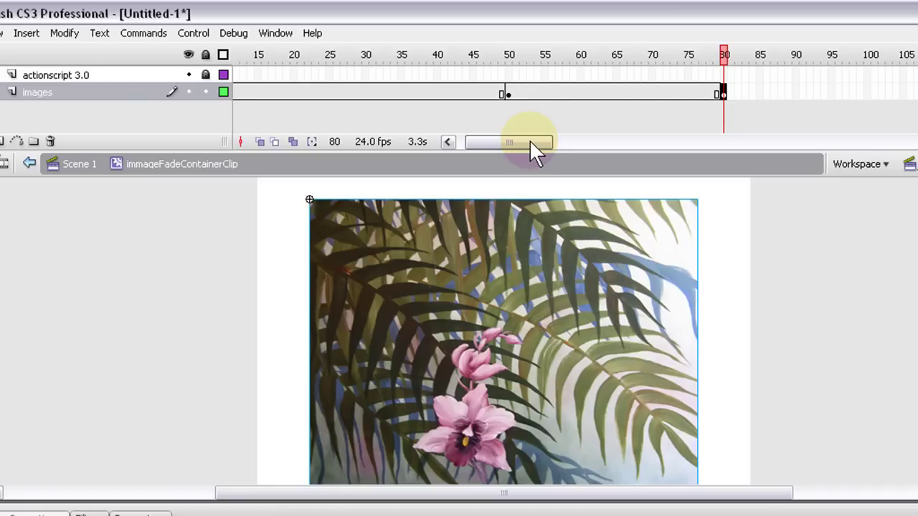
click(6, 141)
click(6, 141)
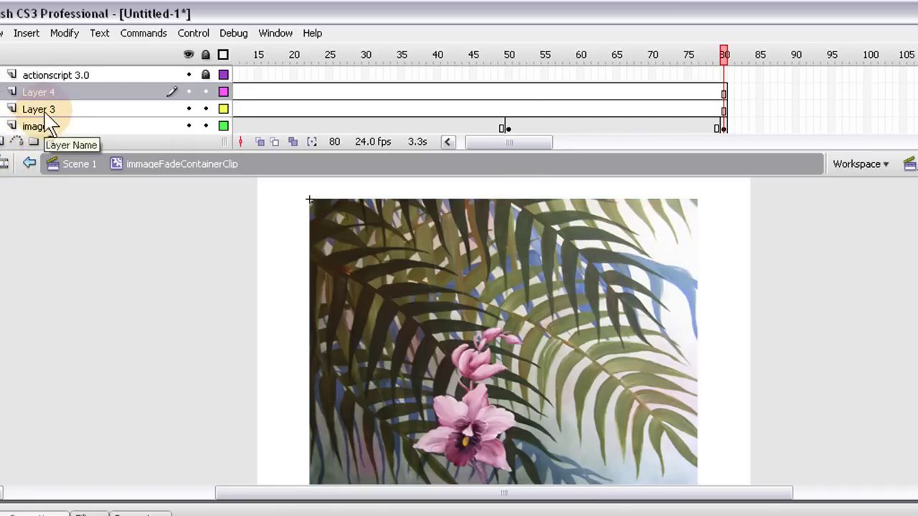
double_click(98, 110)
text(i)
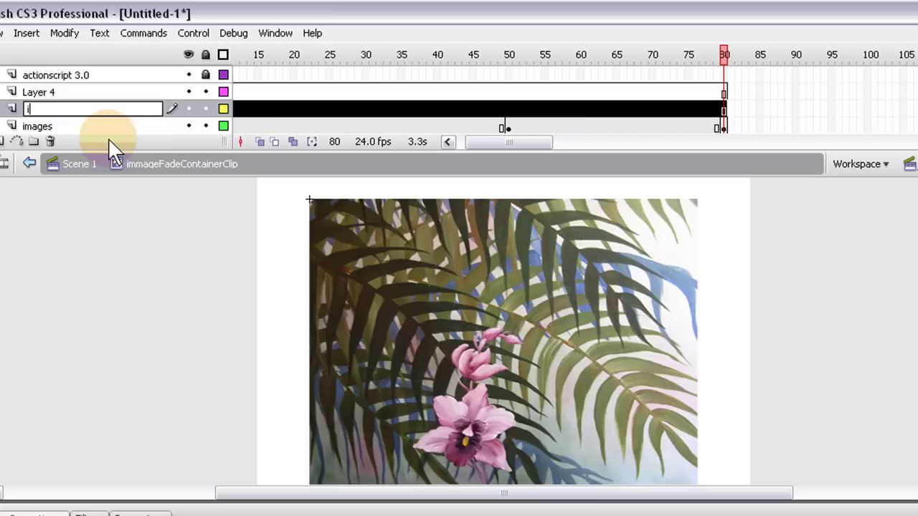
text(mage 2)
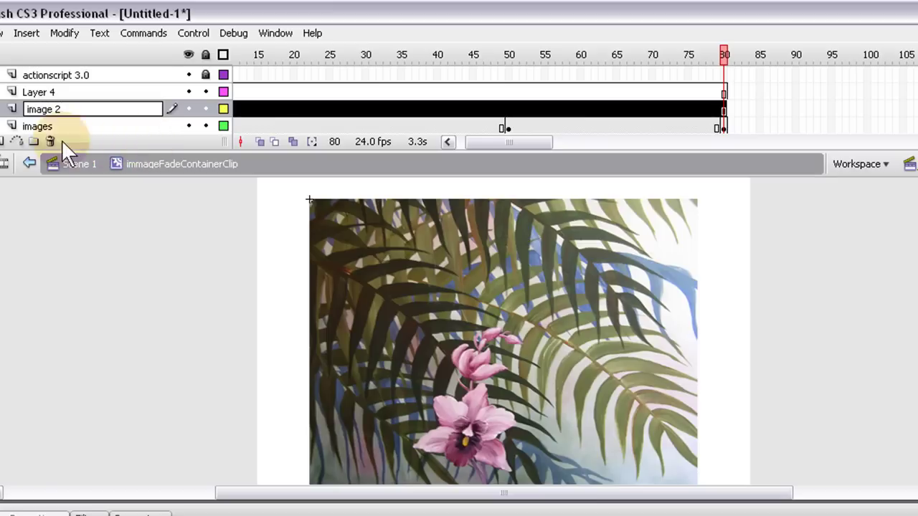
- Rename the new layer above image 2 as image 3 and the images layer as image 1
double_click(43, 92)
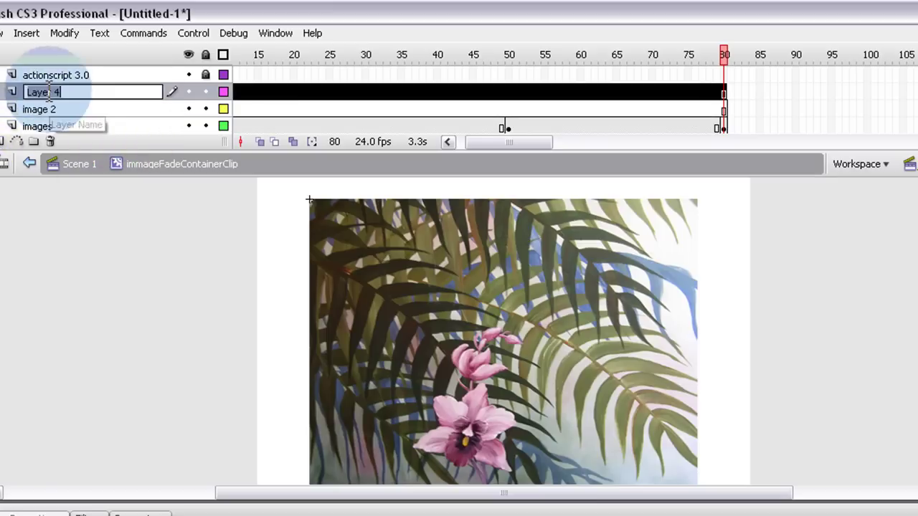
text(image)
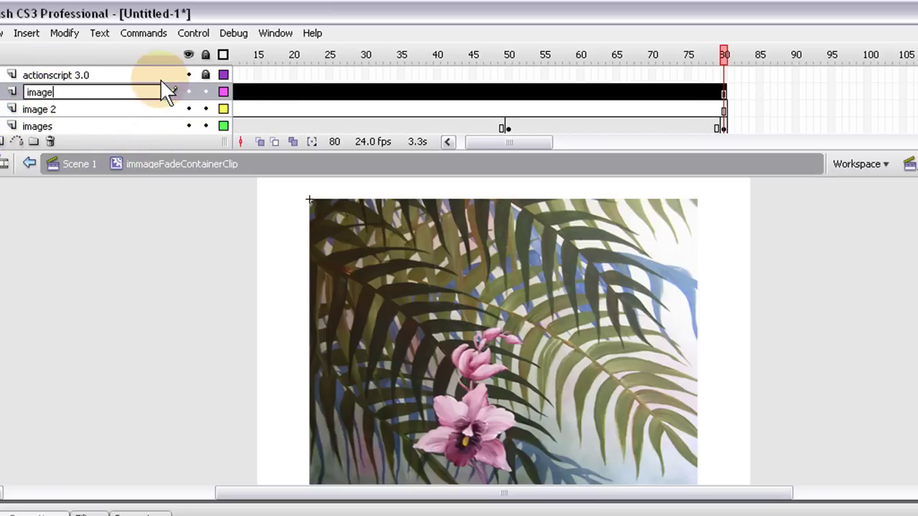
text( 3)
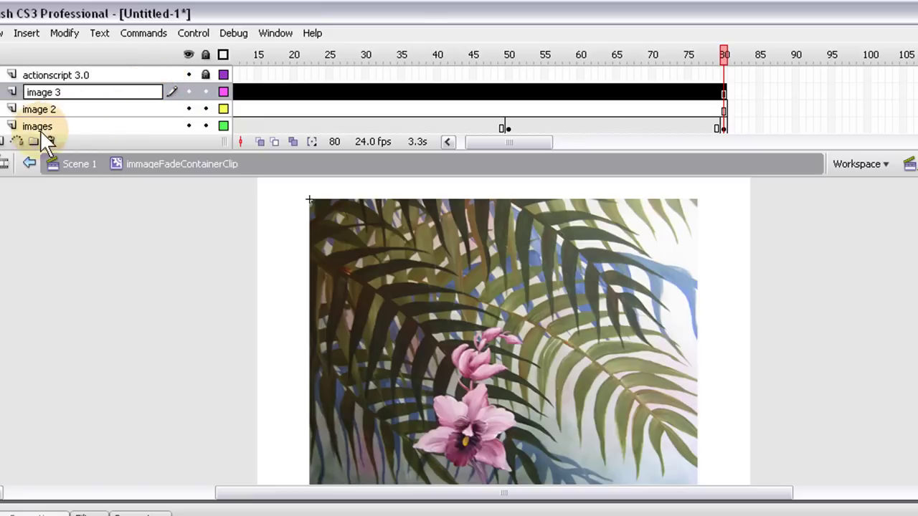
double_click(41, 126)
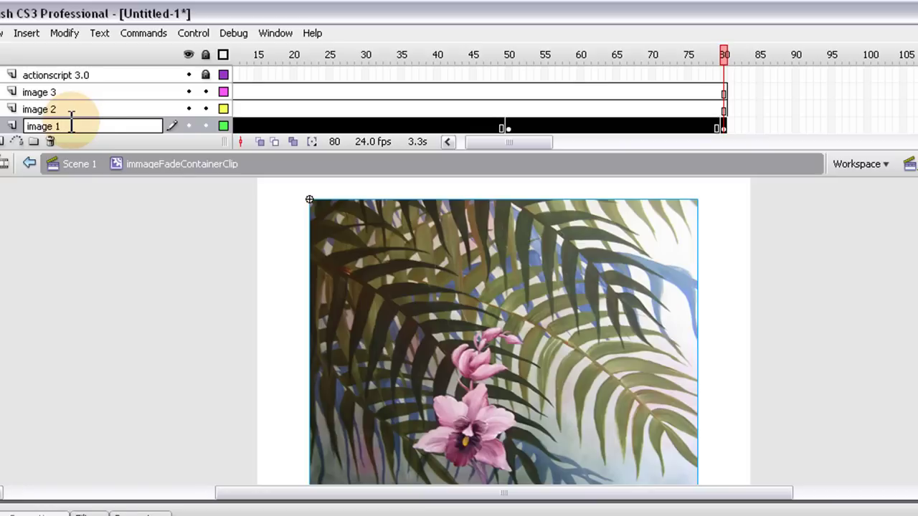
text(image 1)
click(174, 239)
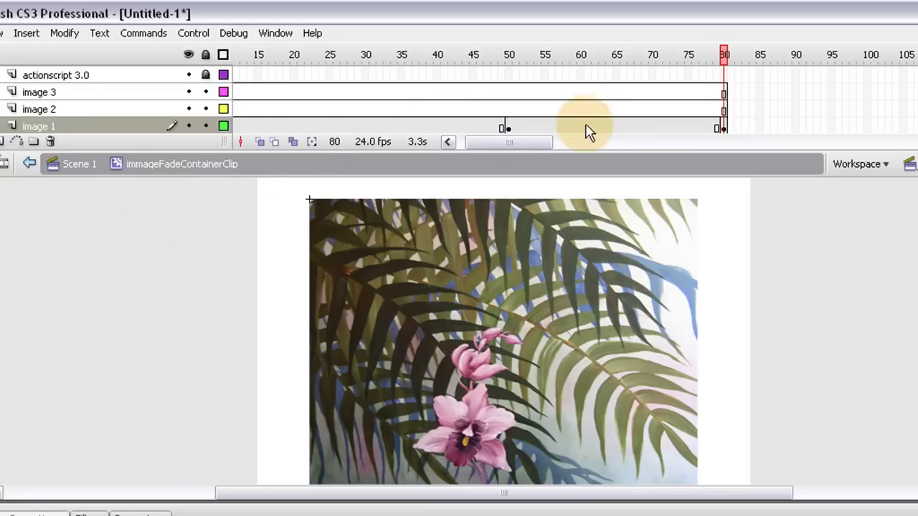
- Create a motion tween between the keyframes at frames 50 and 80 on the image 1 layer
drag(546, 141, 476, 141)
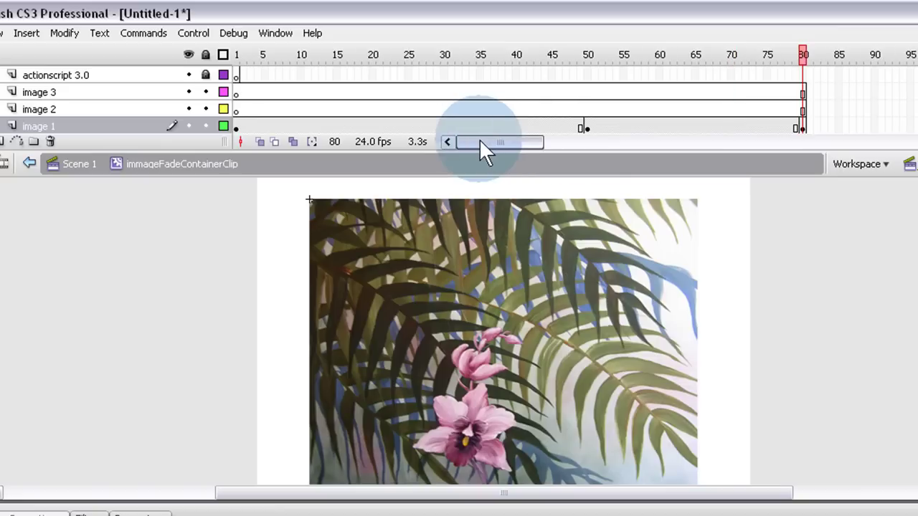
click(585, 128)
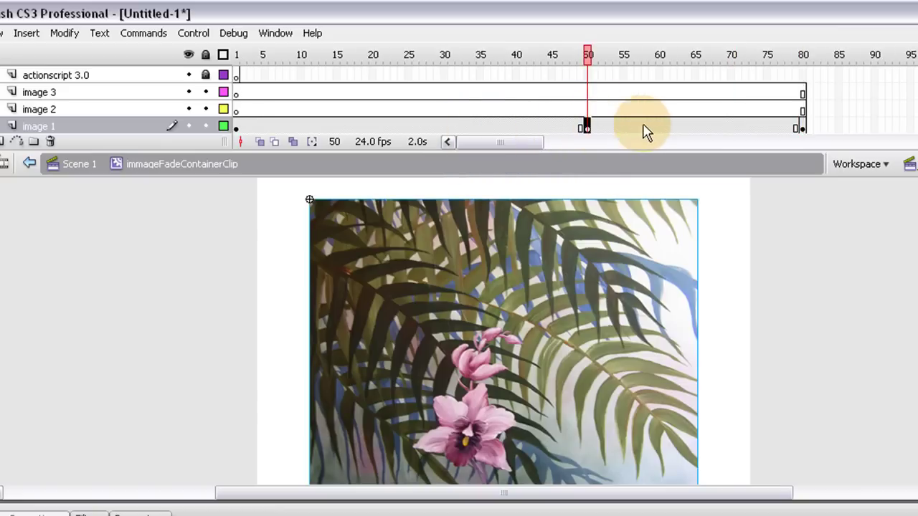
click(802, 127)
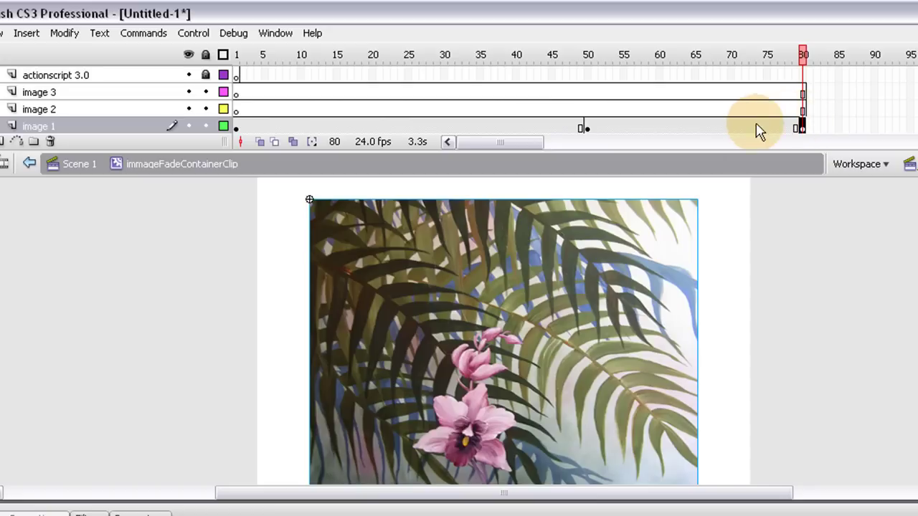
right_click(718, 127)
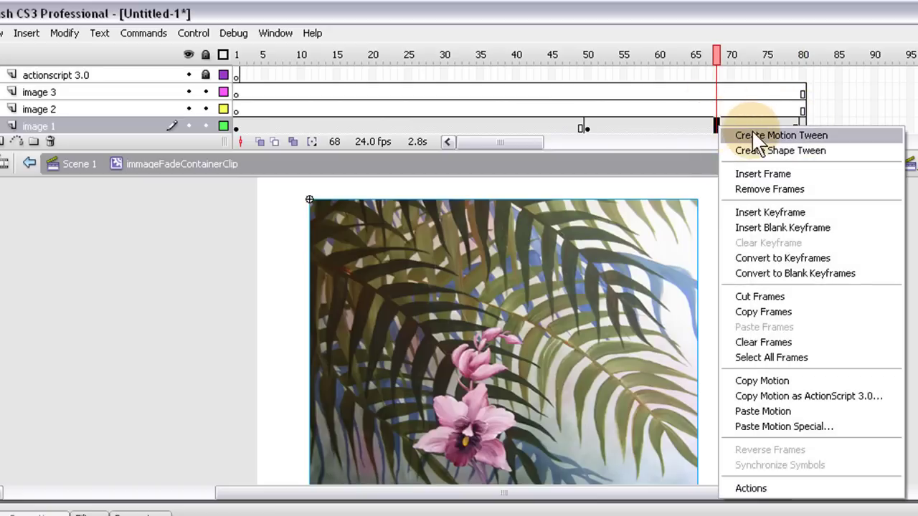
click(752, 131)
- Set the picture's alpha to 0% at frame 80 of the image 1 layer and scrub back through the timeline to preview the fade
click(802, 127)
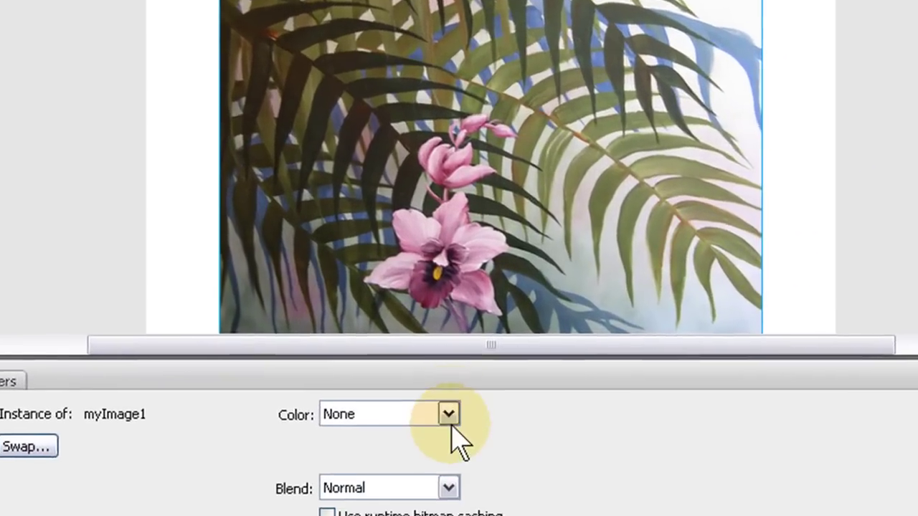
click(458, 469)
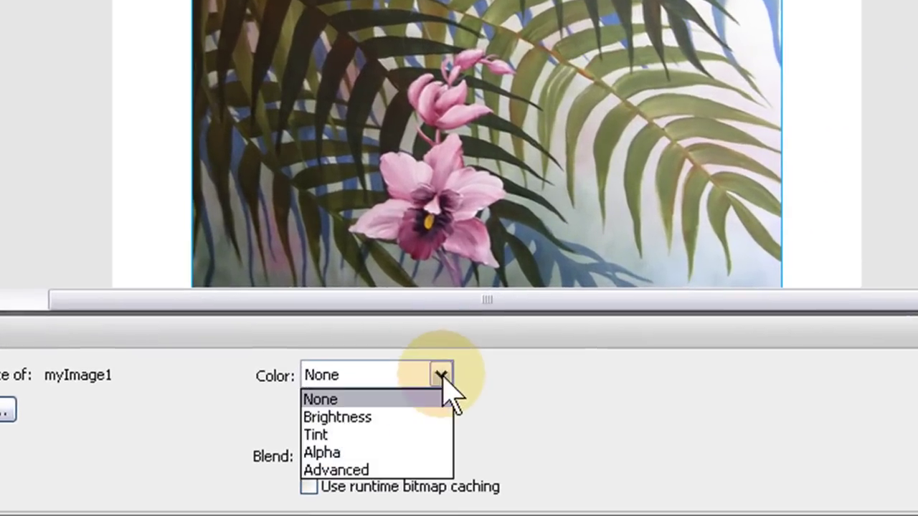
click(346, 439)
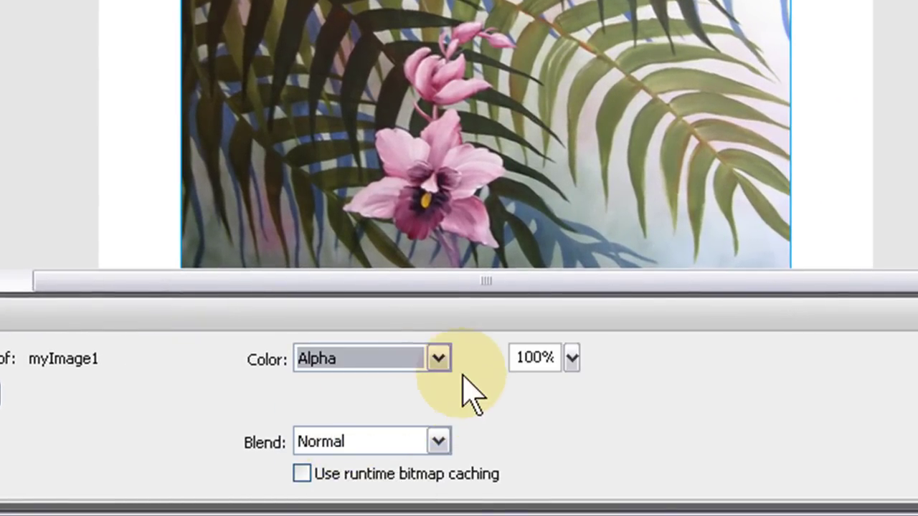
click(437, 360)
click(373, 437)
drag(571, 358, 564, 493)
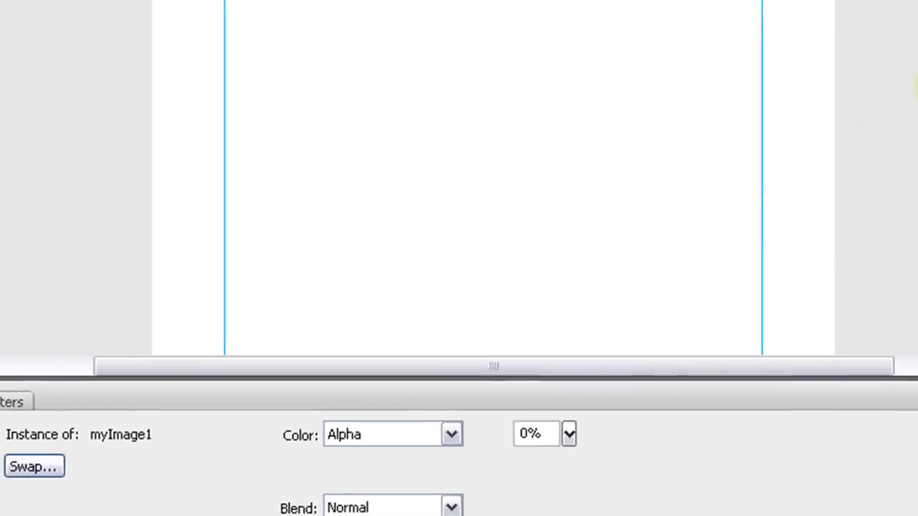
click(910, 64)
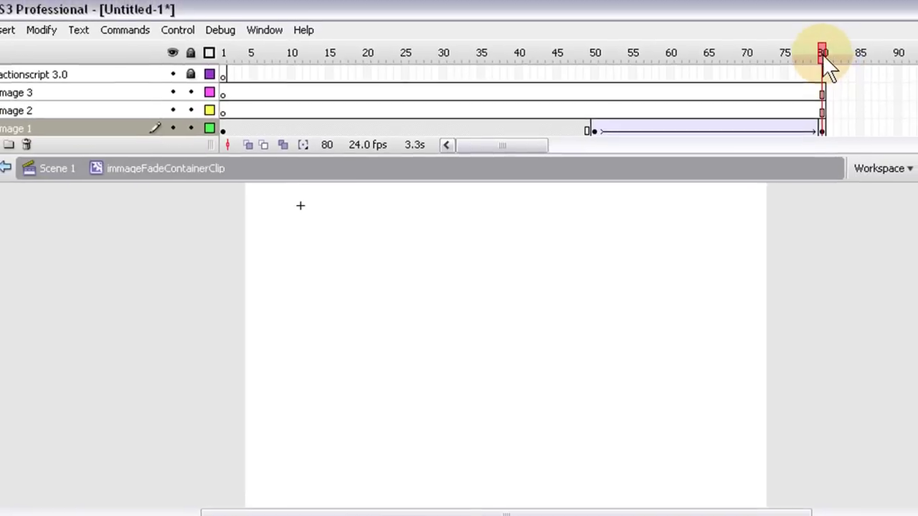
drag(837, 3, 591, 10)
- Insert a keyframe at frame 50 of the empty image 2 layer, aligned with the start of the image 1 fade
drag(591, 72, 595, 137)
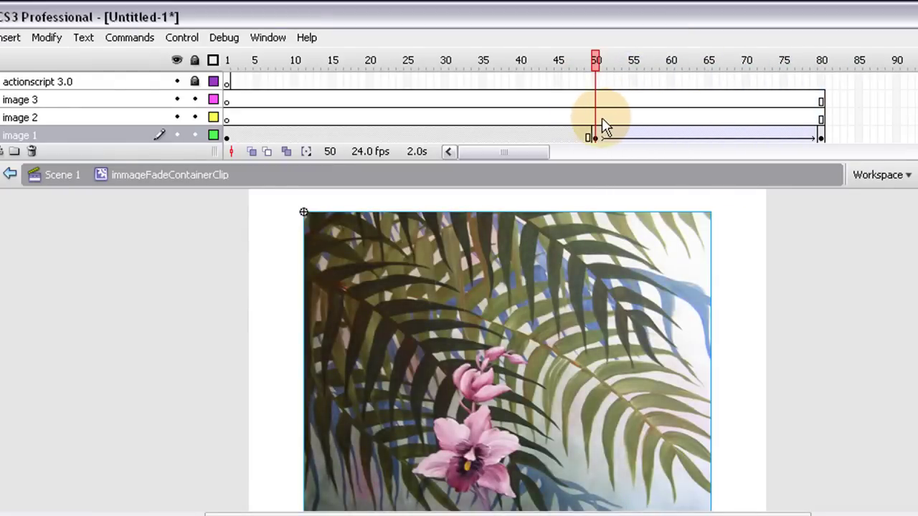
click(597, 118)
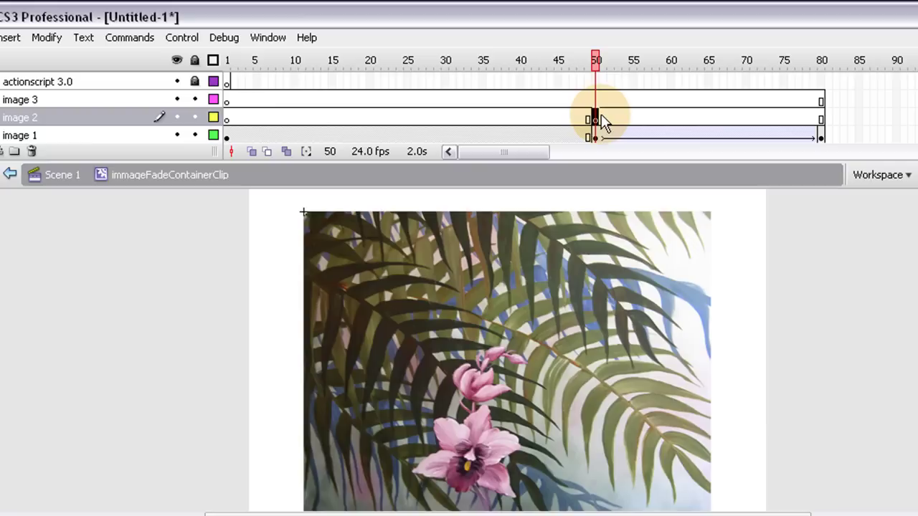
- Bring the street café painting from the Fireworks document into frame 50 of the image 2 layer, importing it into the current frame as movie clip
key(F6)
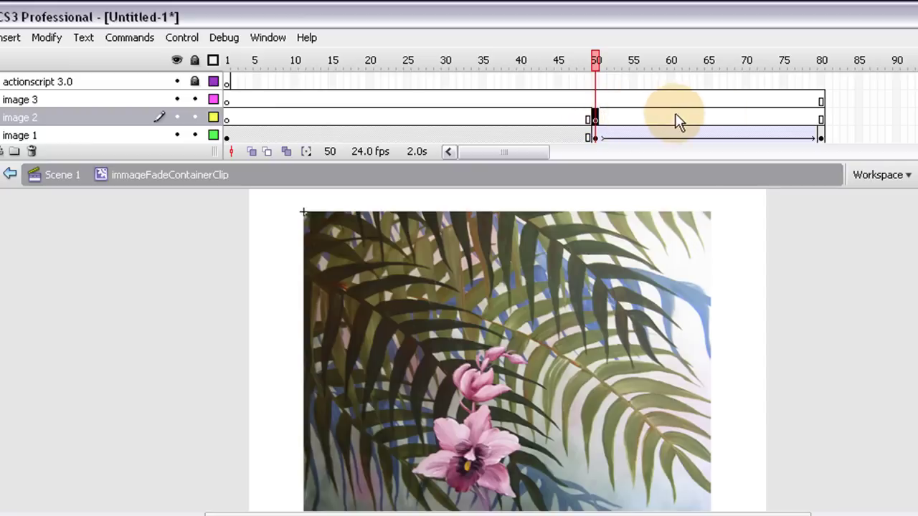
click(821, 119)
click(597, 119)
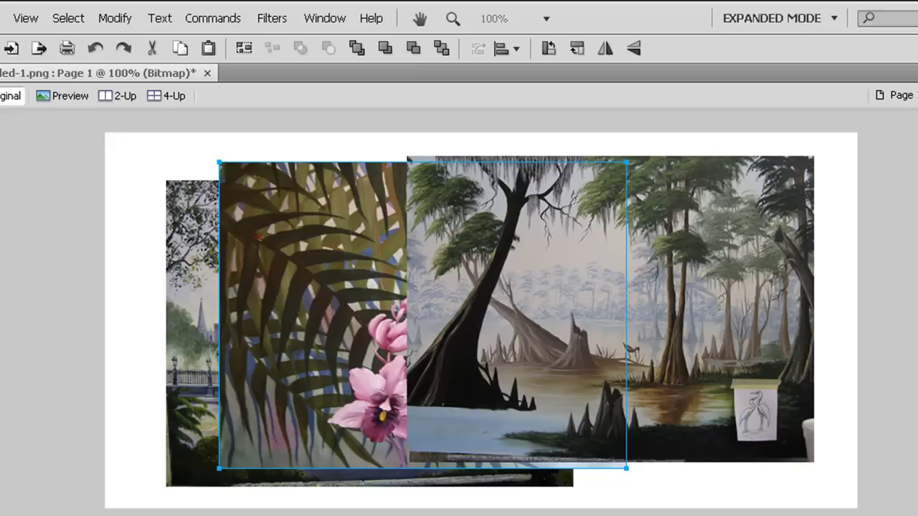
click(178, 304)
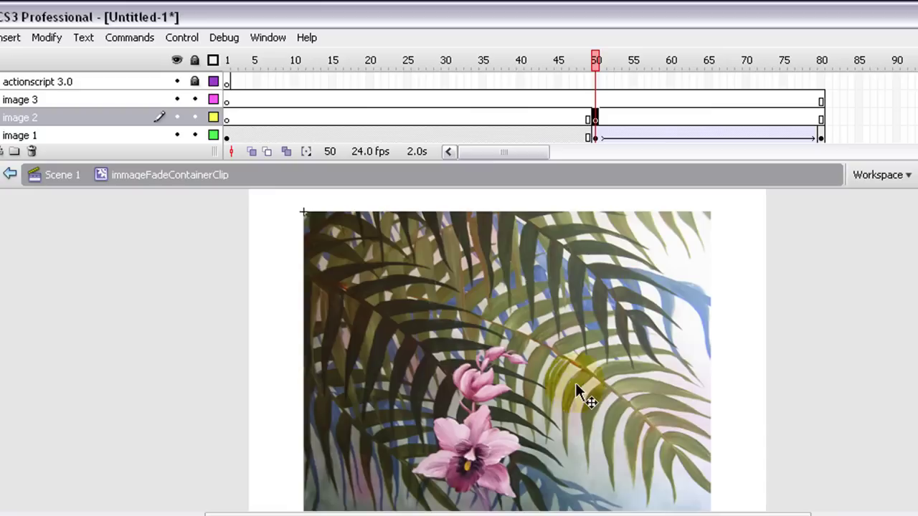
click(577, 387)
click(756, 136)
click(592, 119)
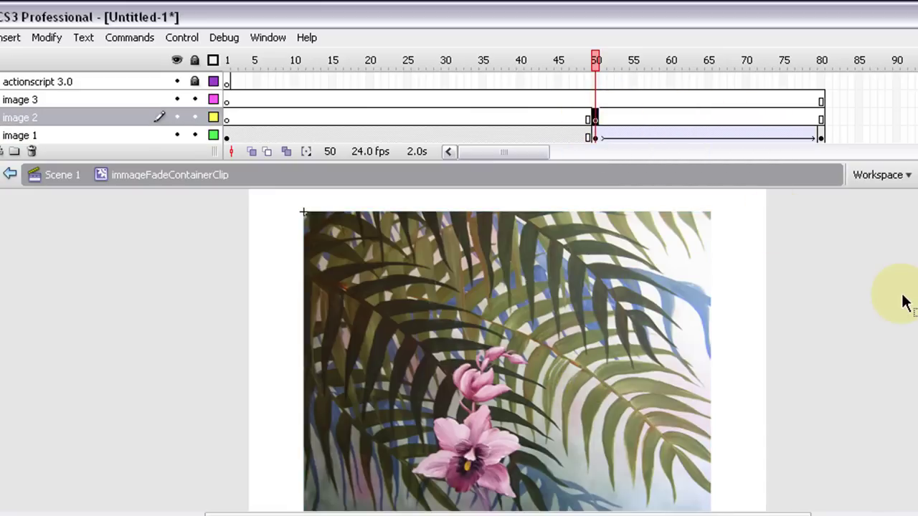
drag(905, 301, 853, 291)
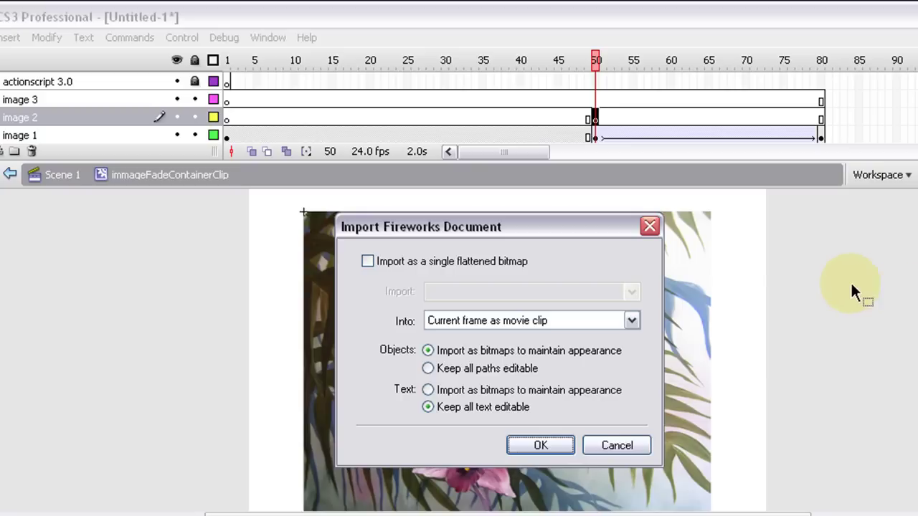
click(545, 444)
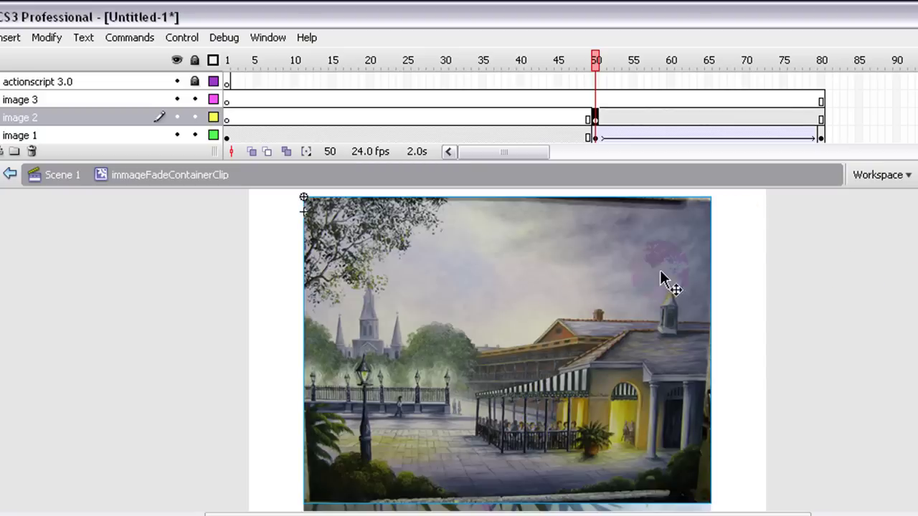
- Position the café picture on the image 2 layer at X 0 and Y 0, aligned over the orchid picture
click(649, 291)
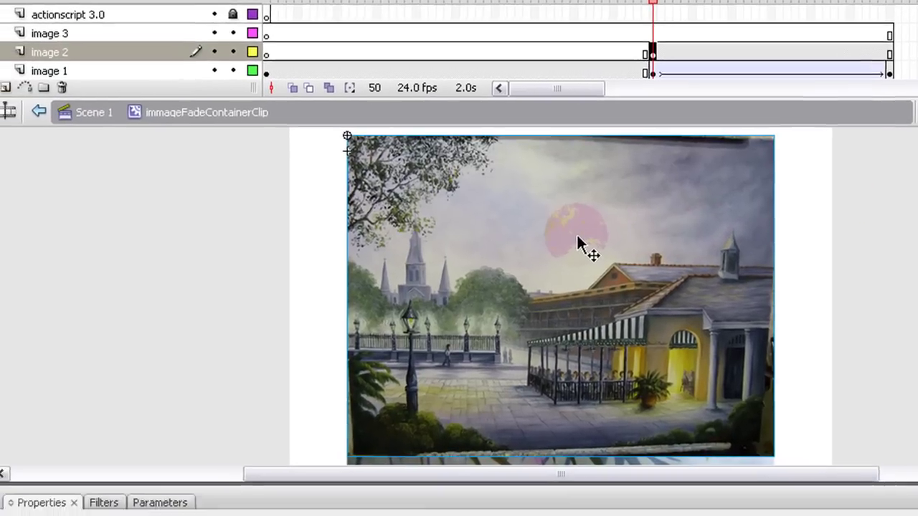
drag(577, 233, 677, 251)
click(393, 230)
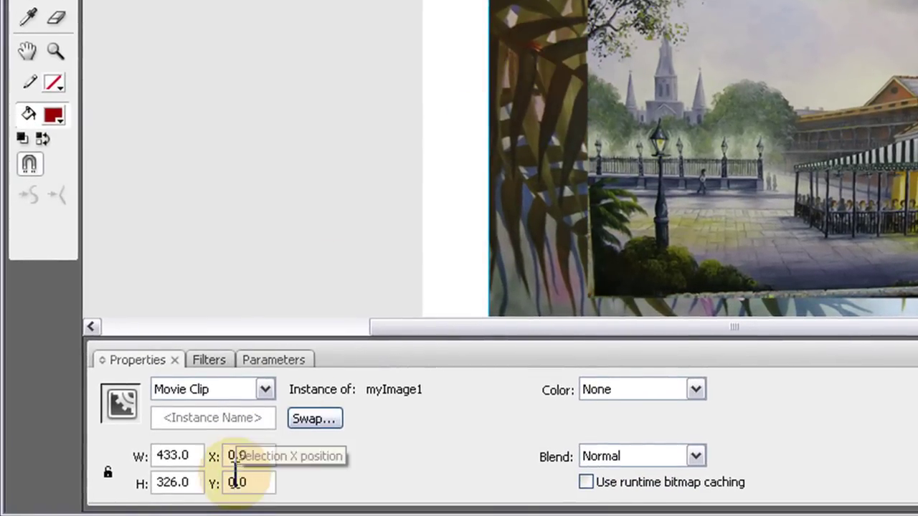
click(444, 36)
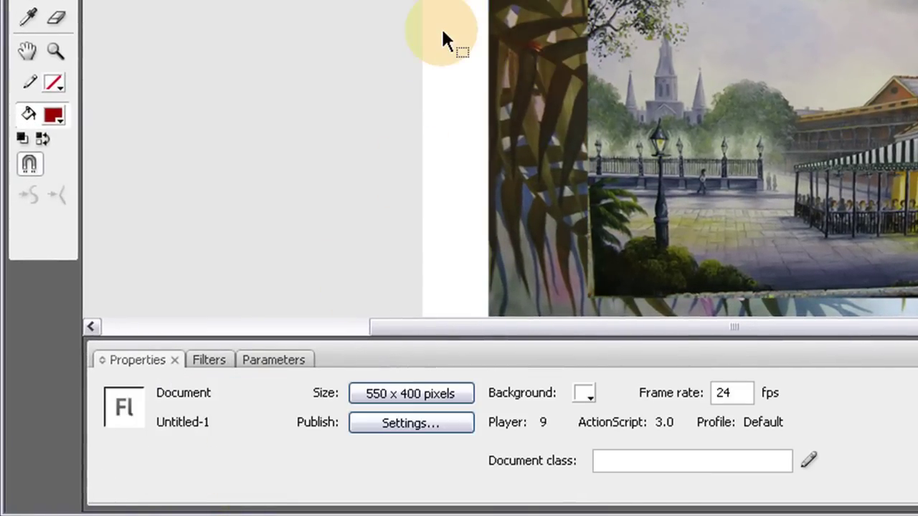
click(709, 21)
click(265, 462)
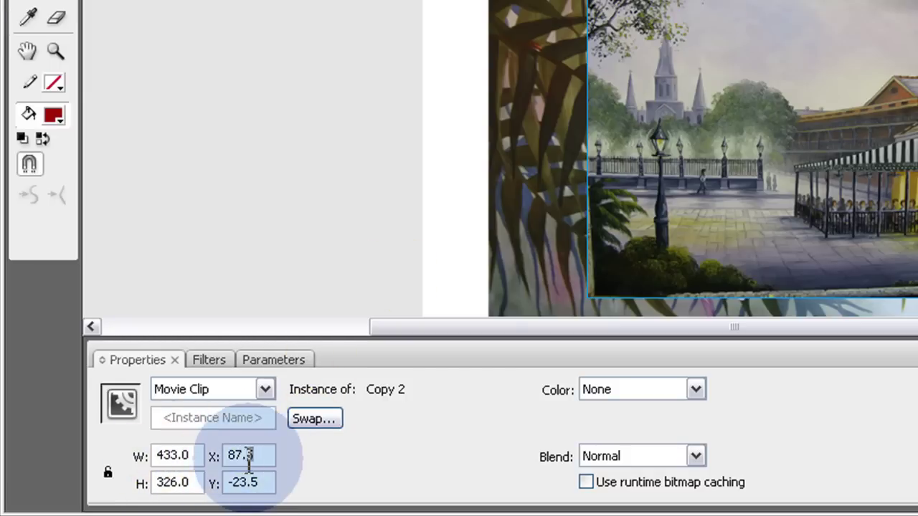
text(0)
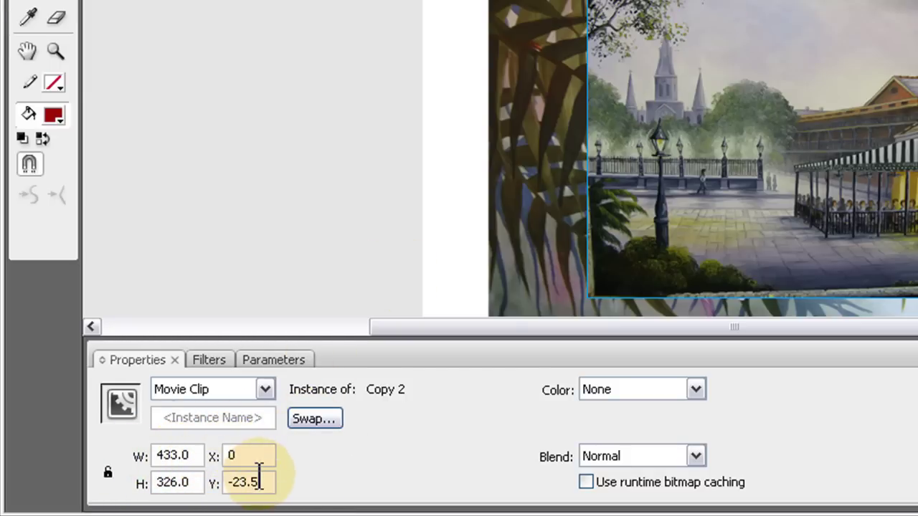
key(Tab)
key(BackSpace)
text(0)
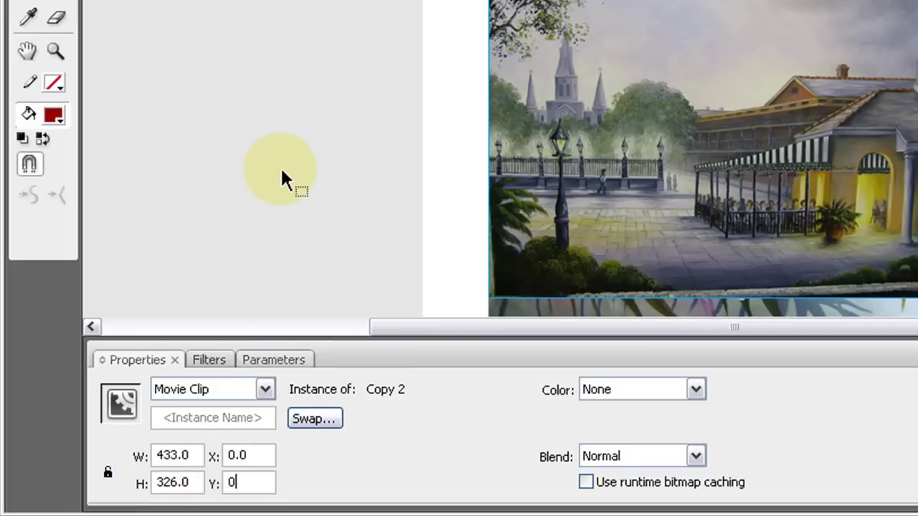
click(302, 100)
click(634, 87)
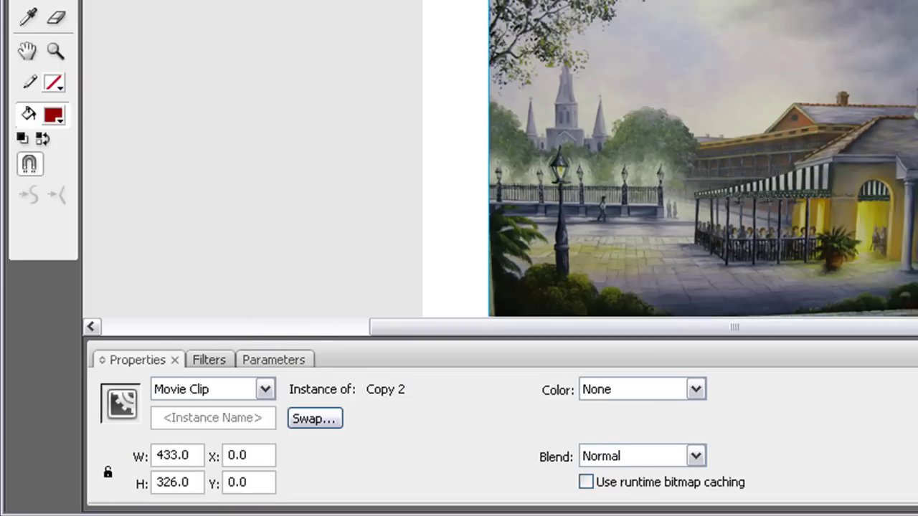
- Insert a keyframe at frame 80 of the image 2 layer and create a motion tween from frame 50 to it
key(ctrl+shift+a)
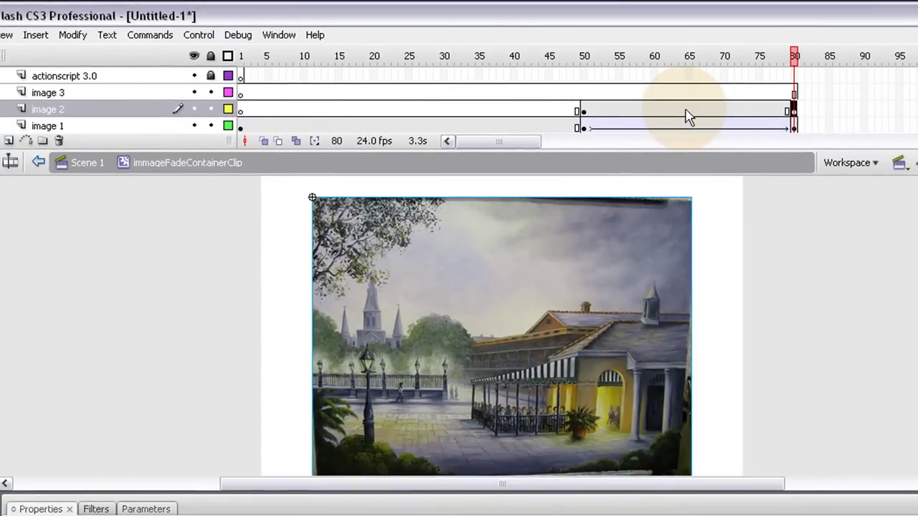
right_click(681, 109)
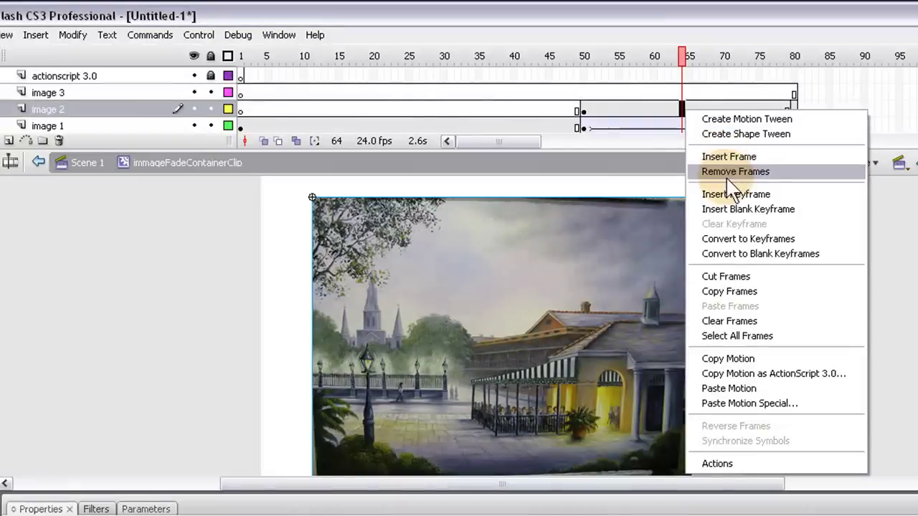
click(767, 118)
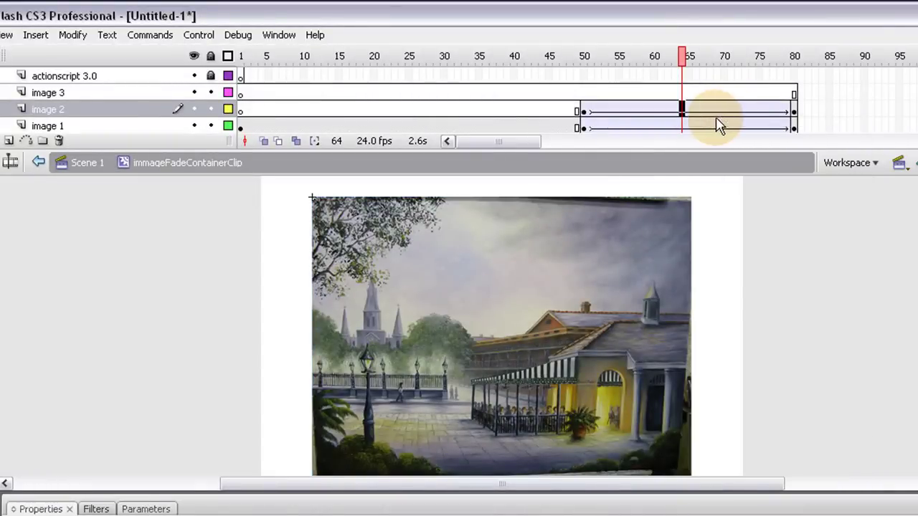
- Make the café picture fully transparent at frame 50 of the image 2 layer and scrub the timeline to preview the cross-fade
click(584, 111)
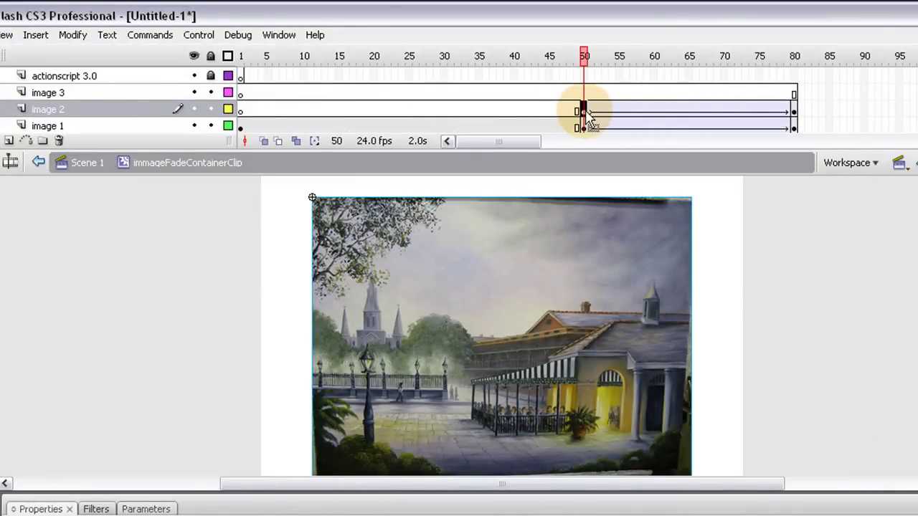
click(475, 303)
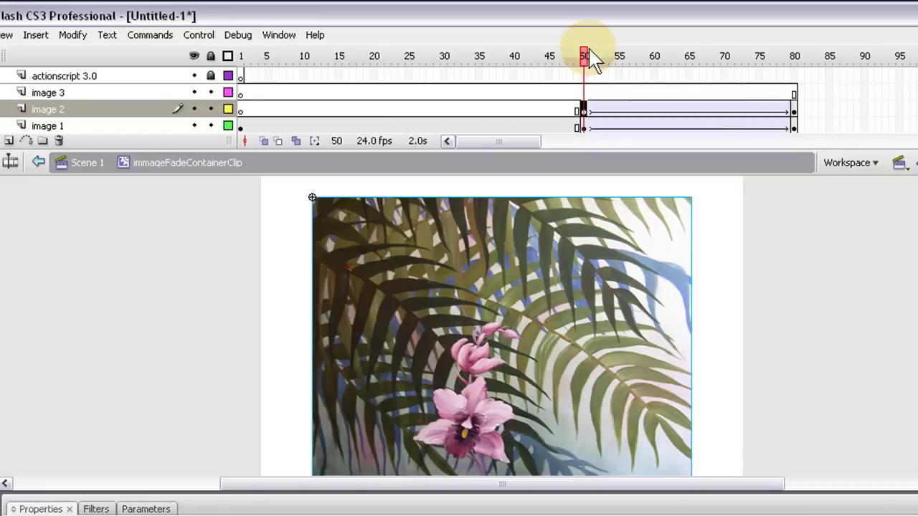
mouse_move(585, 52)
mouse_down()
mouse_move(787, 52)
mouse_move(584, 56)
mouse_up()
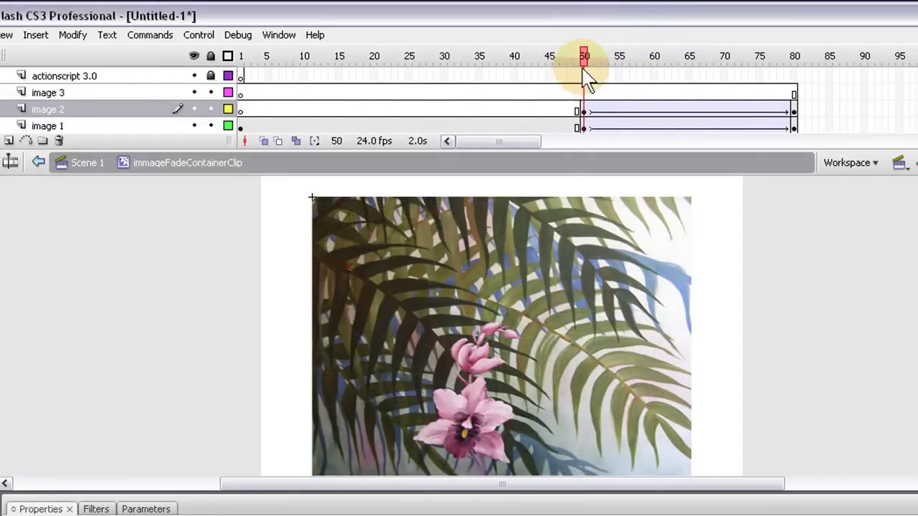
- Enlarge the timeline area and insert keyframes at frames 130 and 160 of the image 2 layer
drag(568, 152, 578, 177)
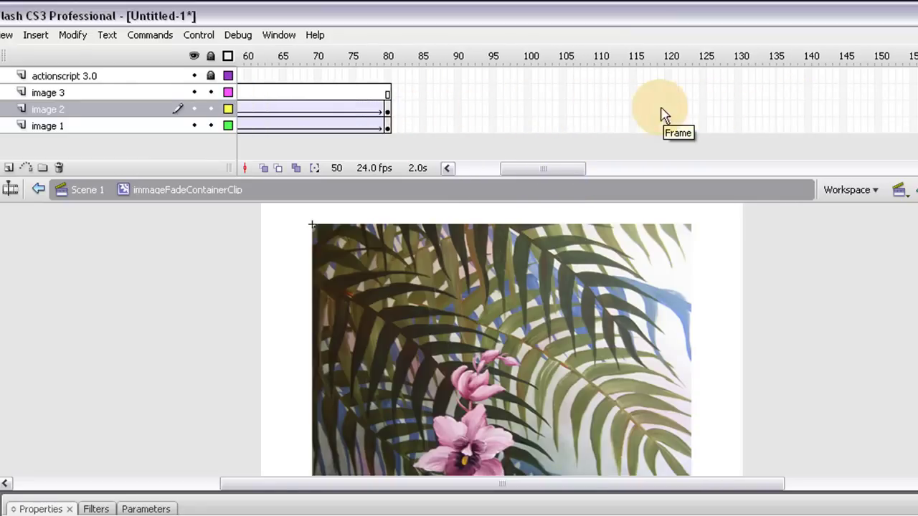
key(Return)
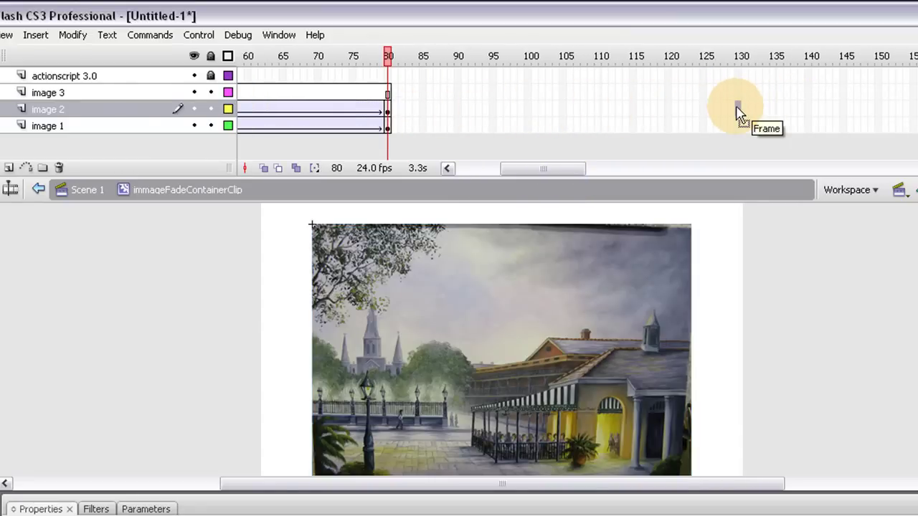
click(739, 109)
key(F6)
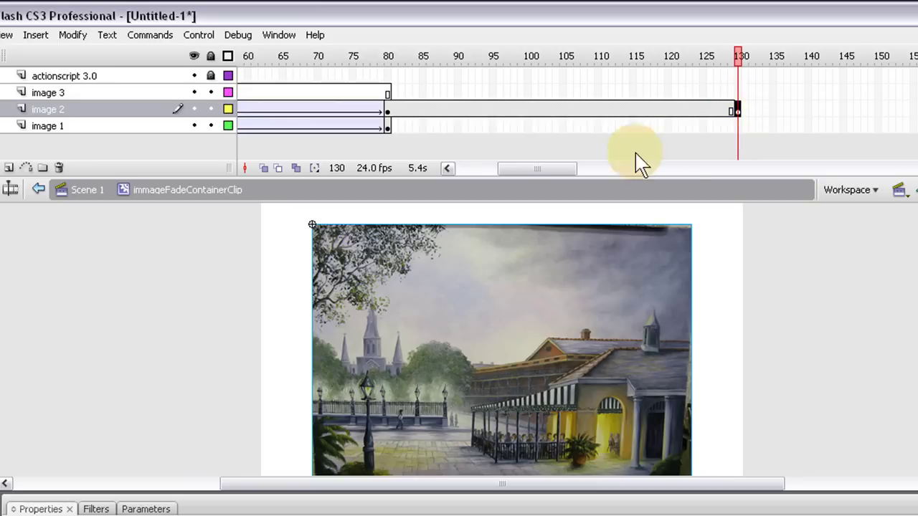
drag(553, 169, 578, 169)
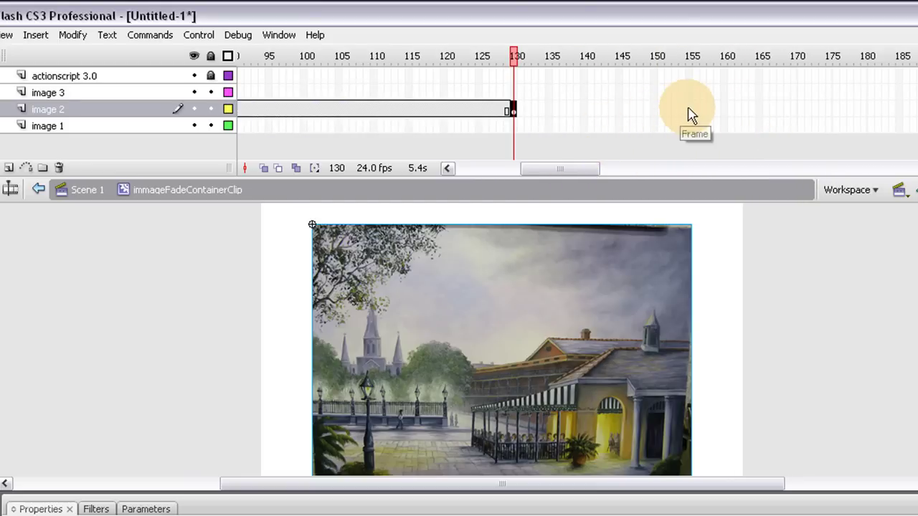
click(724, 110)
key(F6)
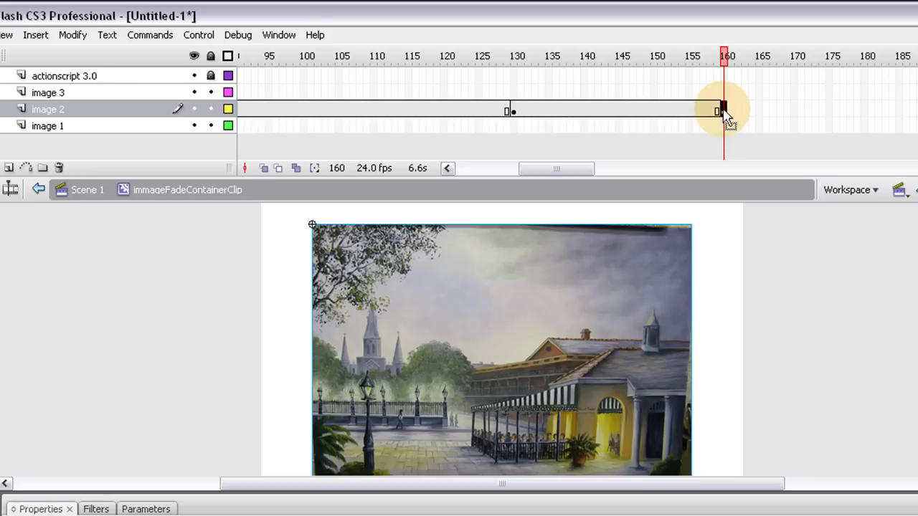
- Create a motion tween between frames 130 and 160 of the image 2 layer and make the café picture fully transparent at frame 160
right_click(639, 109)
click(706, 119)
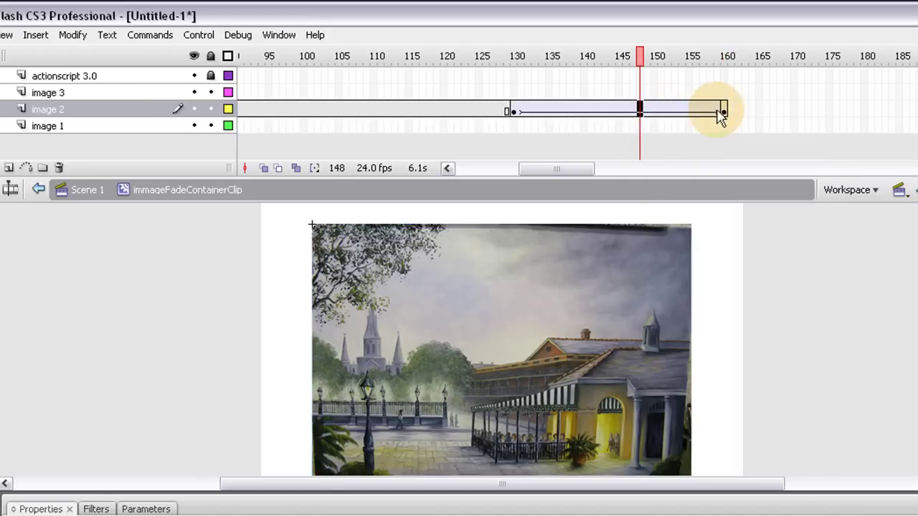
click(722, 110)
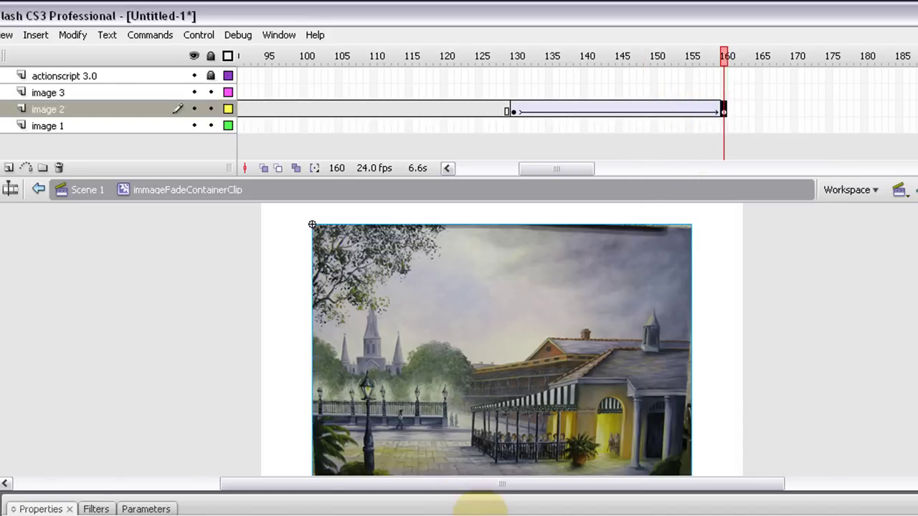
key(Return)
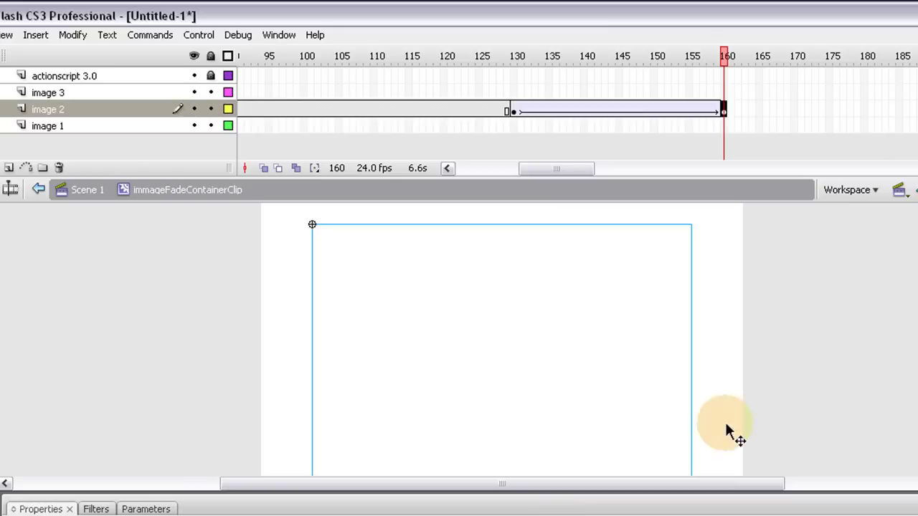
- Insert a blank keyframe at frame 130 of the image 3 layer, aligned with the start of the image 2 fade-out
click(513, 93)
click(513, 93)
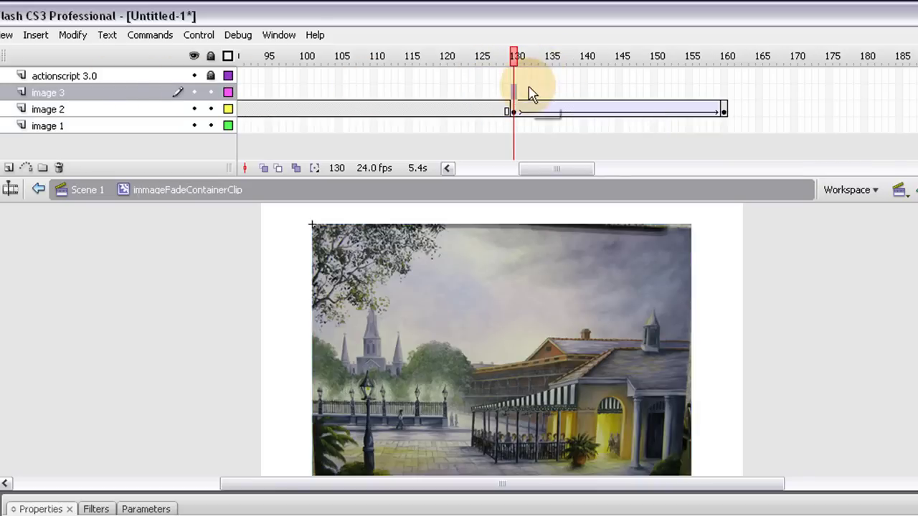
key(F7)
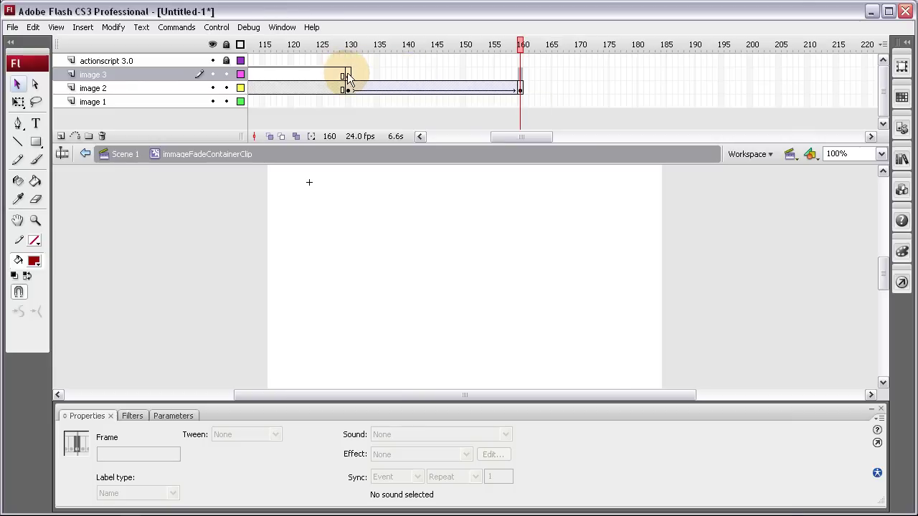
- Bring the swamp painting from the Fireworks document into frame 130 of the image 3 layer, importing it into the current frame as movie clip
click(347, 74)
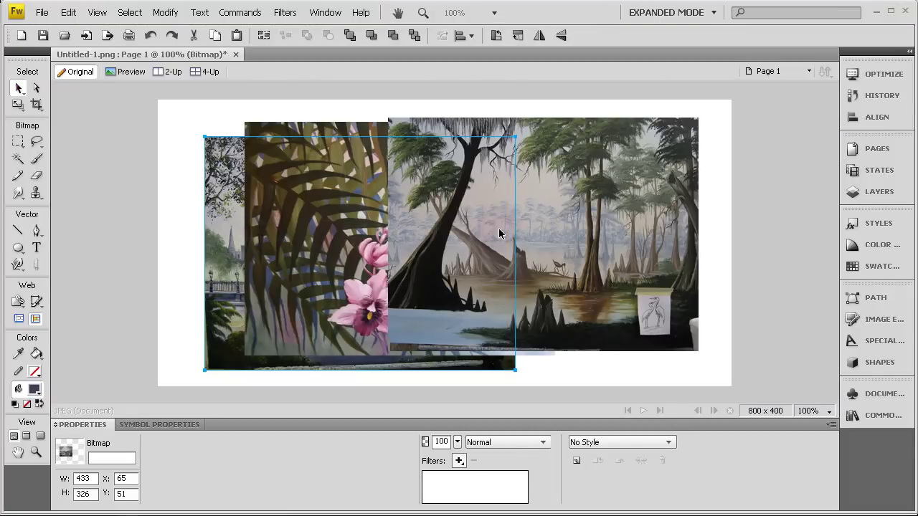
click(521, 230)
drag(522, 230, 648, 217)
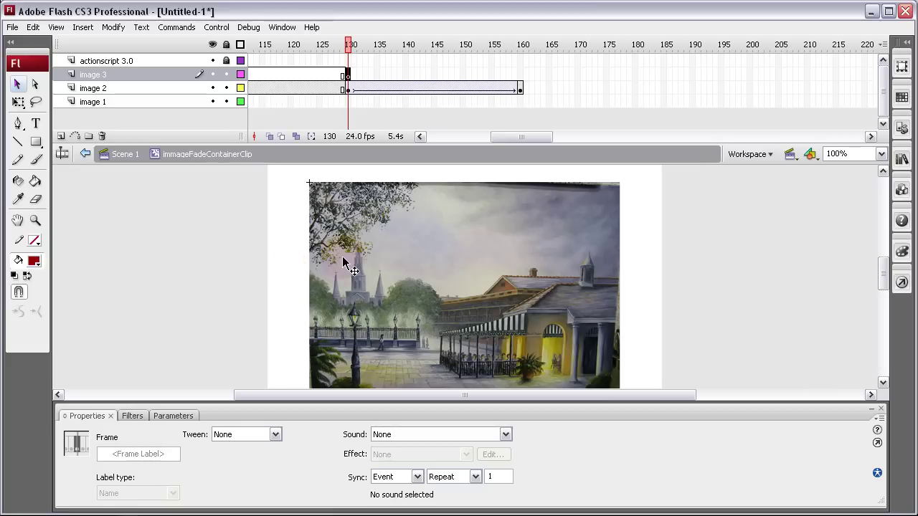
drag(528, 138, 500, 136)
click(480, 48)
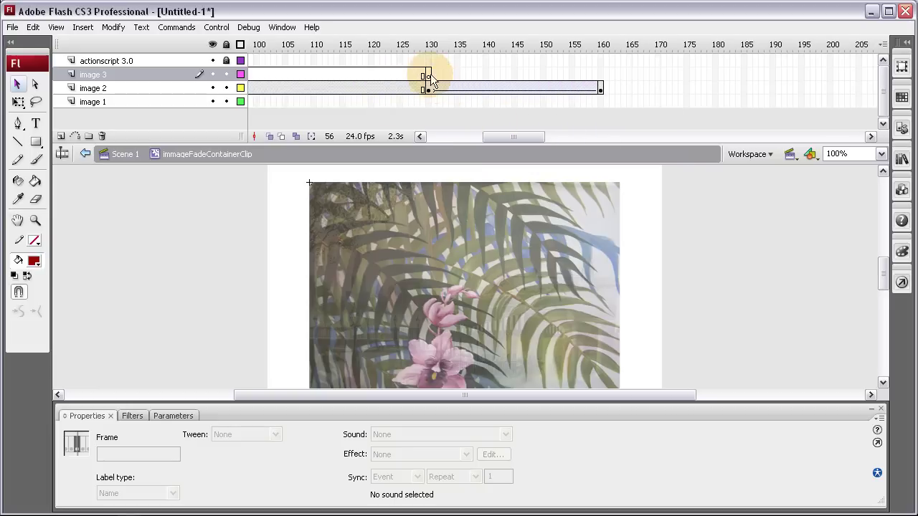
click(428, 74)
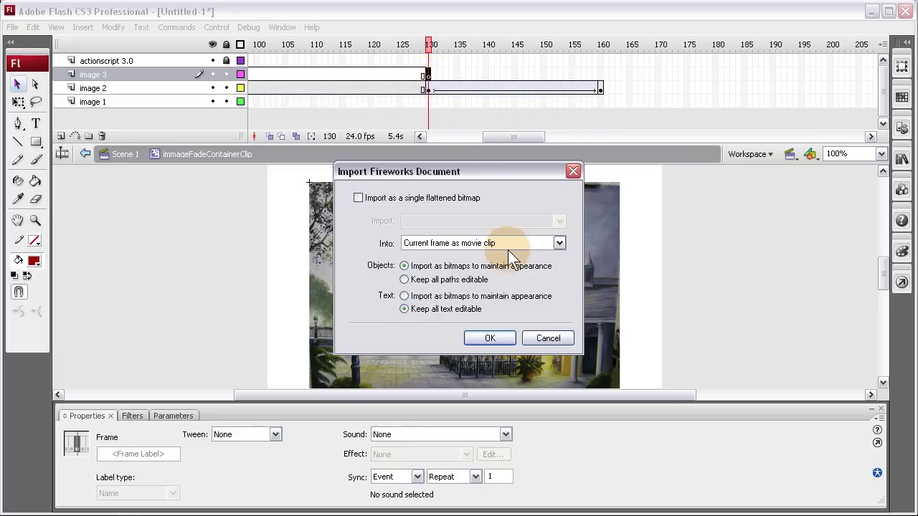
click(488, 337)
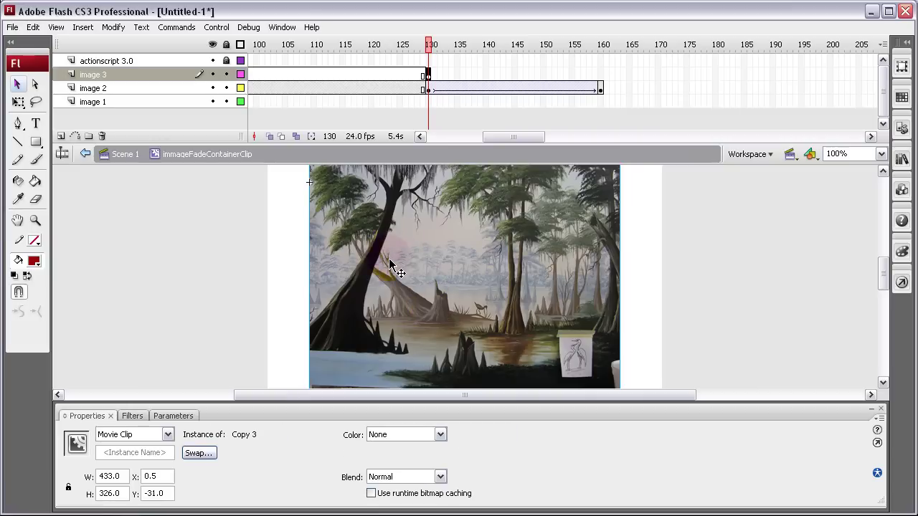
- Align the swamp painting on frame 130 of the image 3 layer to X 0 and Y 0
scroll(395, 266, down, 3)
double_click(147, 493)
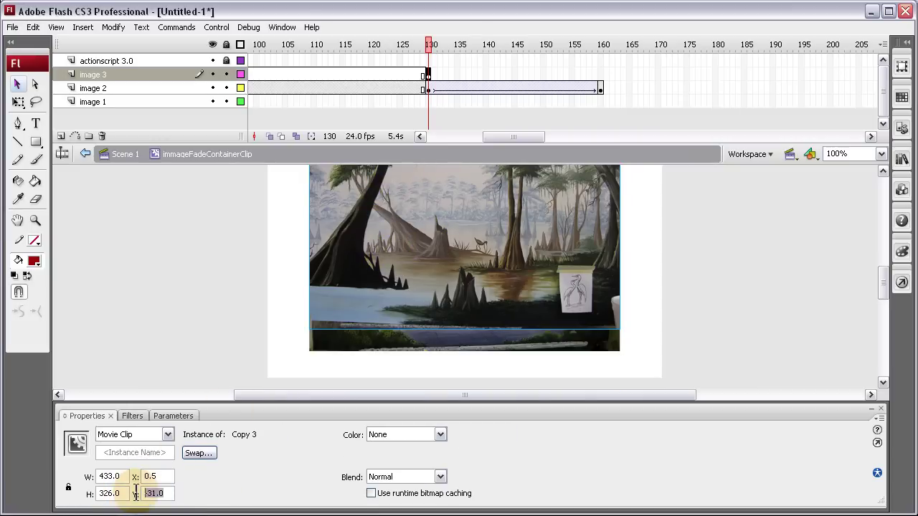
text(0)
double_click(169, 477)
text(0)
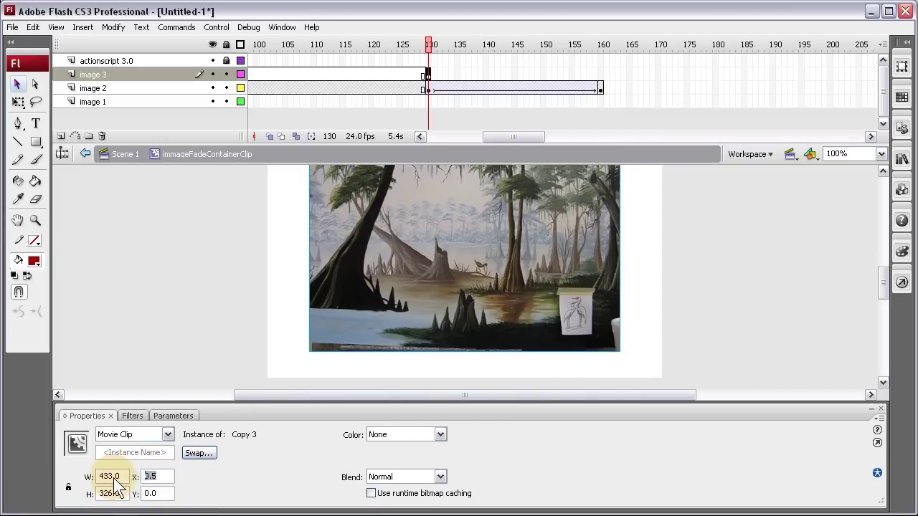
click(154, 327)
click(358, 248)
scroll(259, 283, up, 3)
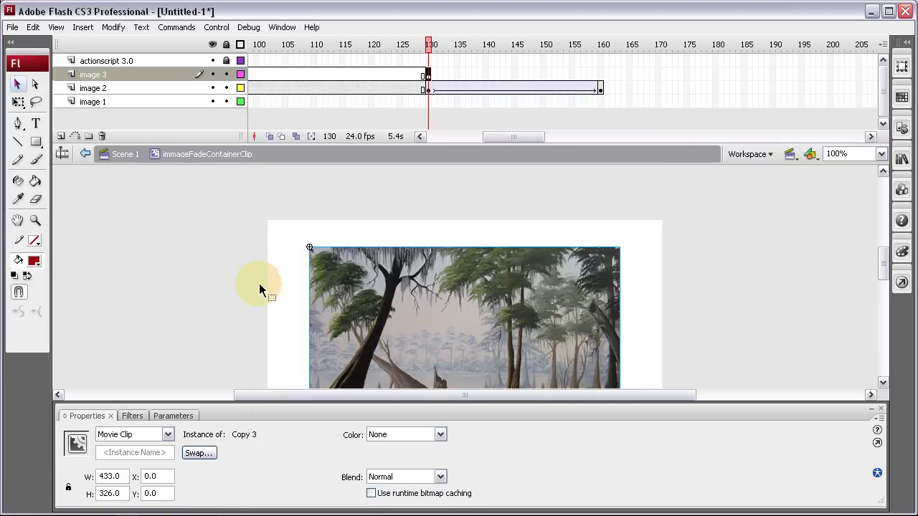
- Insert a keyframe at frame 160 of the image 3 layer and create a motion tween between frames 130 and 160
click(600, 73)
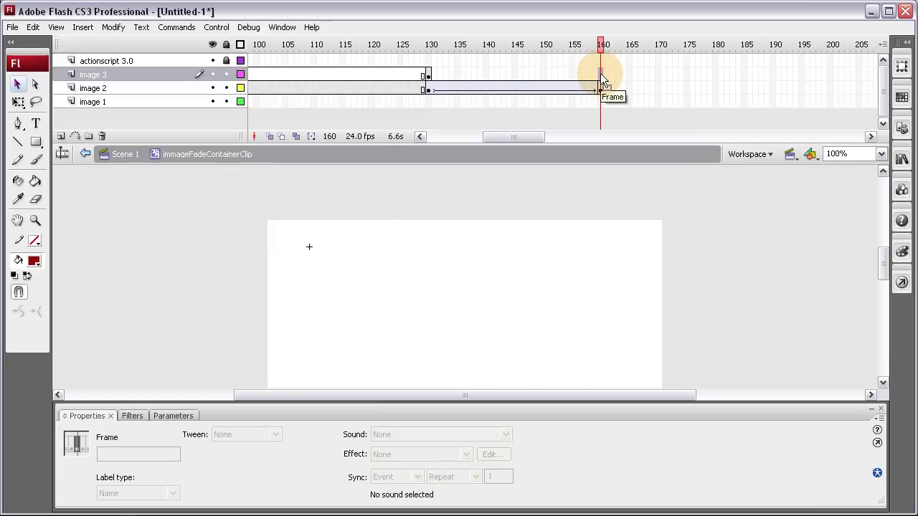
key(F6)
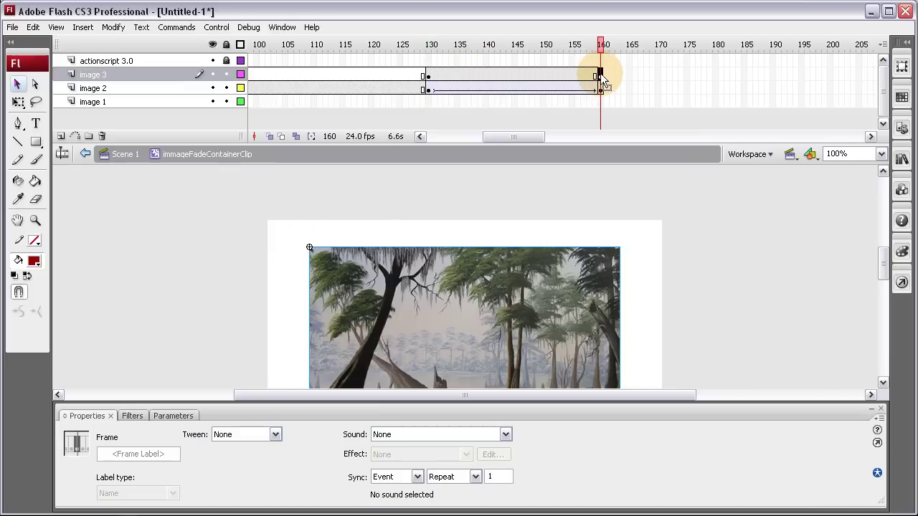
right_click(537, 72)
click(553, 81)
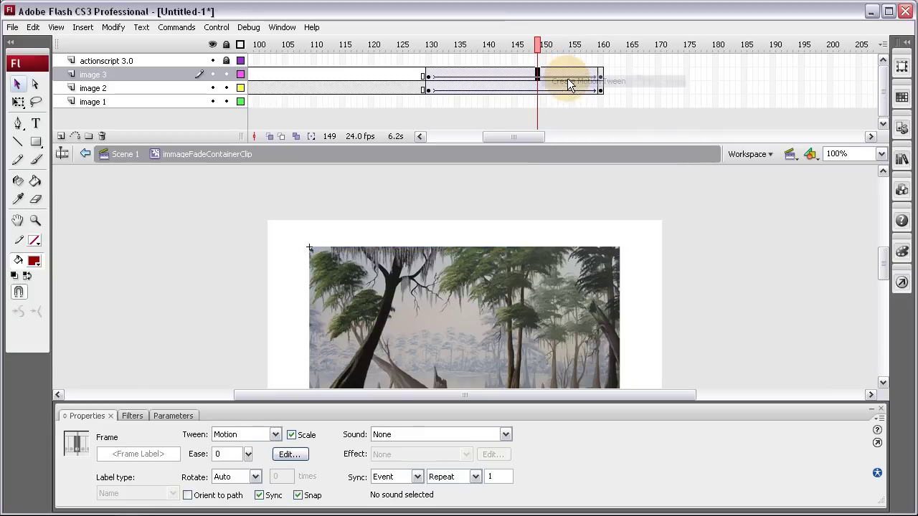
- Set the swamp painting's color effect to Alpha 0% at frame 130 of the image 3 layer
click(428, 76)
click(458, 383)
click(441, 435)
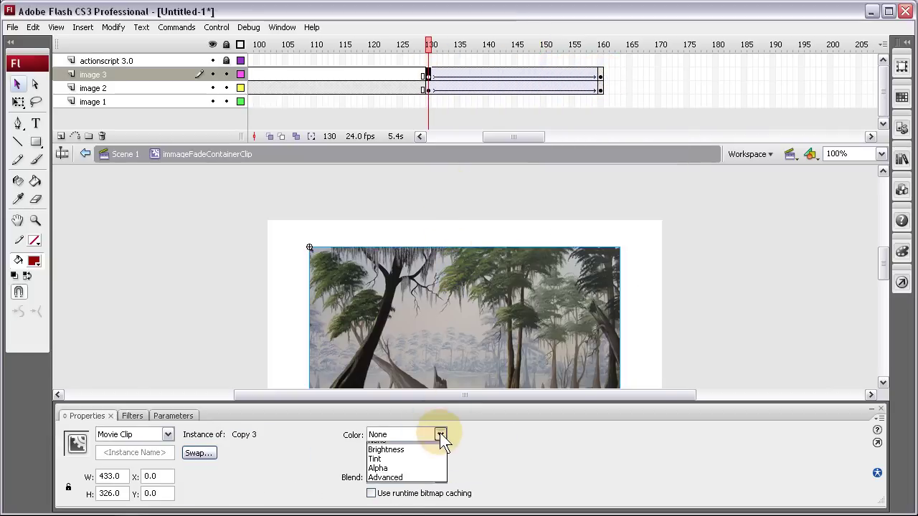
click(399, 476)
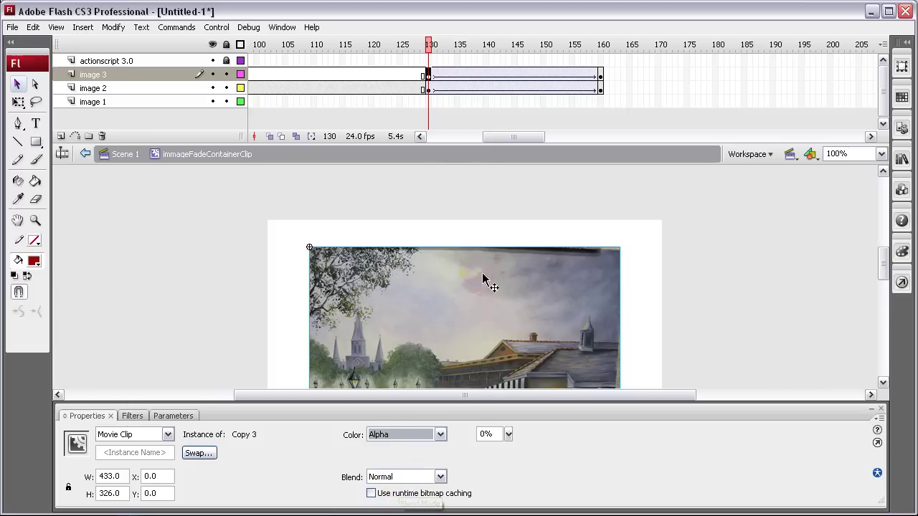
- Scrub the timeline between frames 126 and 160 to check the cross-fade from the café picture to the swamp painting
click(430, 44)
drag(432, 46, 463, 44)
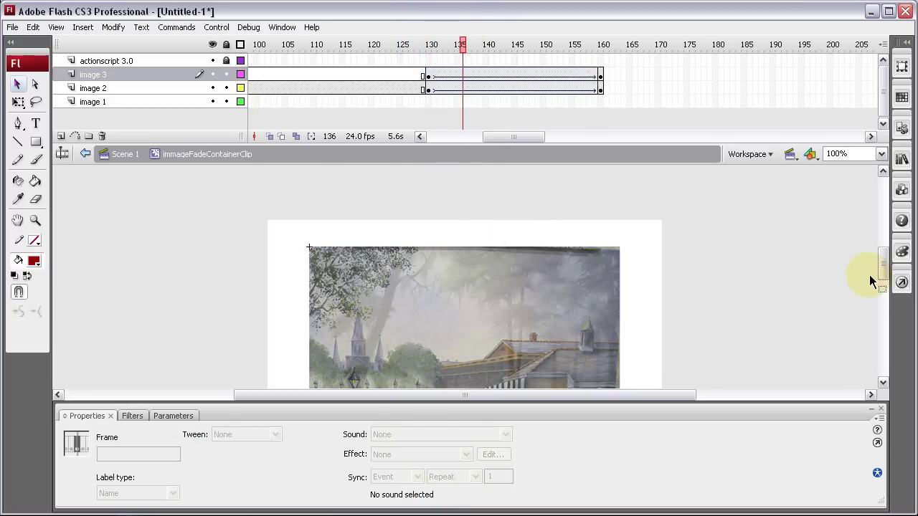
drag(884, 266, 884, 280)
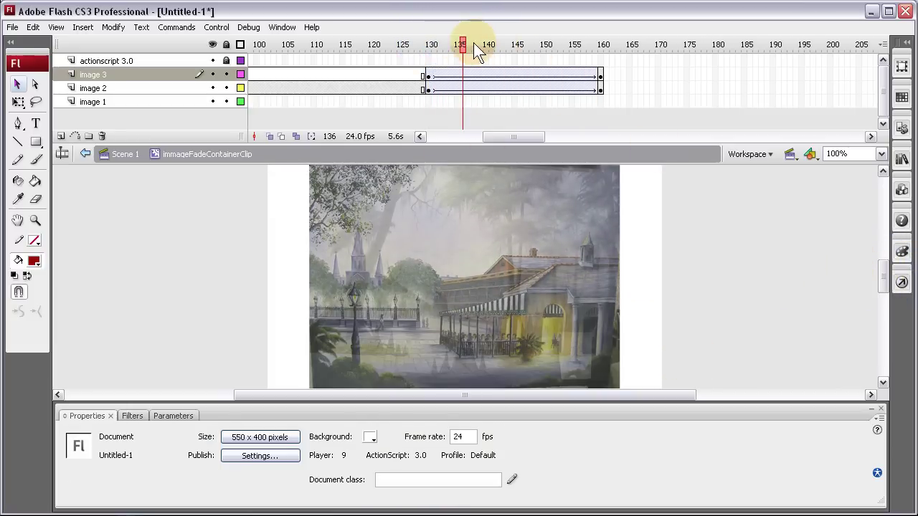
drag(465, 40, 405, 42)
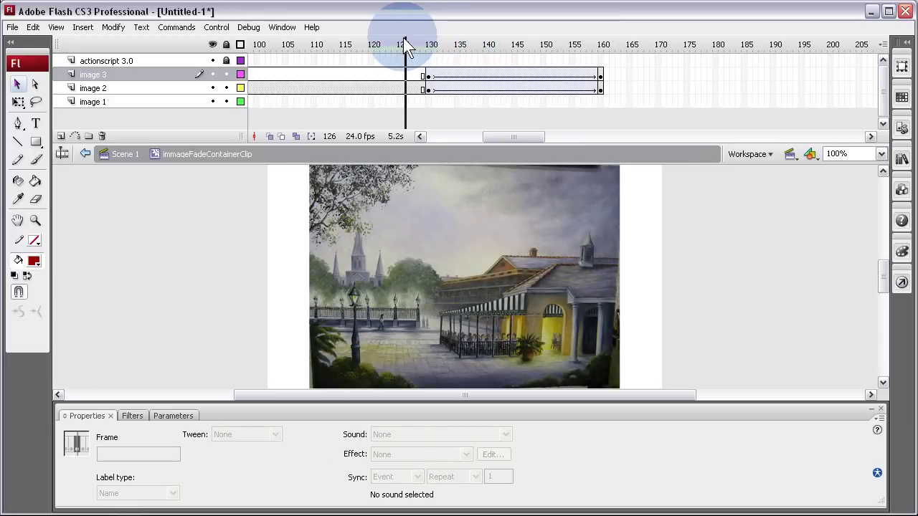
drag(405, 42, 604, 43)
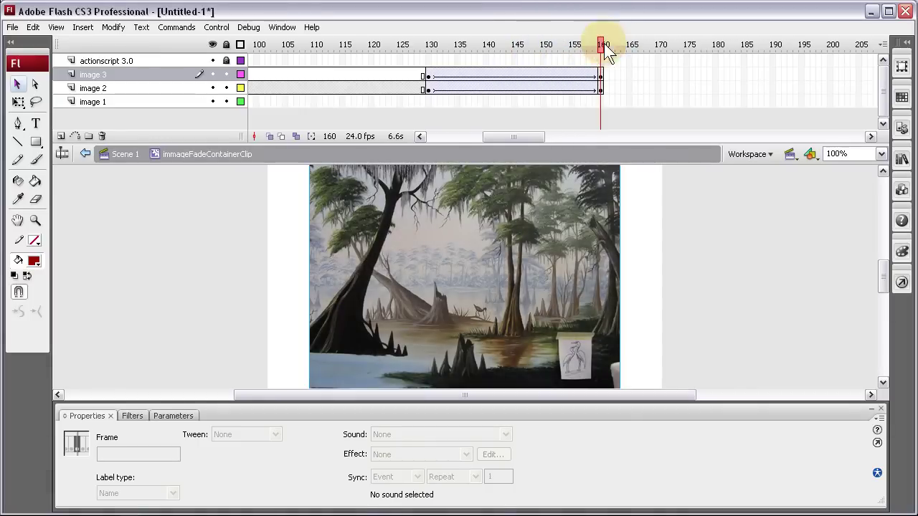
- Insert keyframes at frames 210 and 240 of the image 3 layer
drag(520, 140, 552, 137)
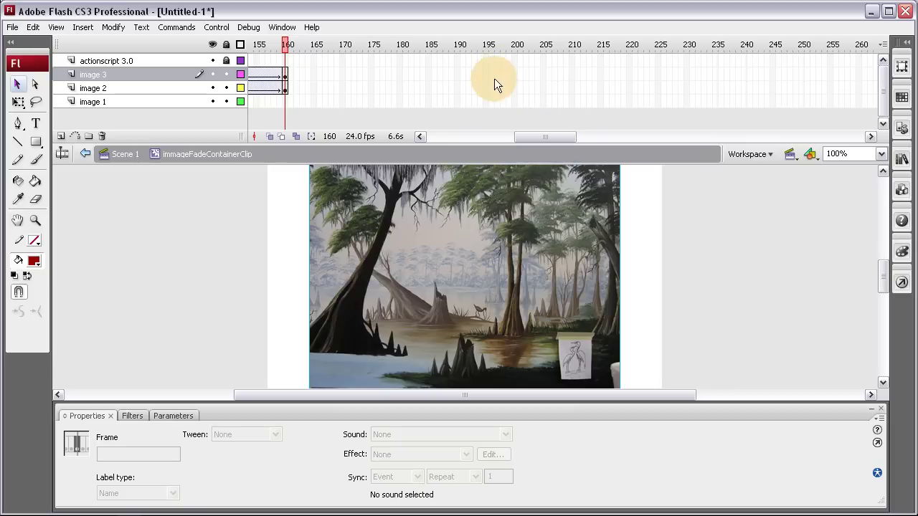
click(576, 74)
key(F6)
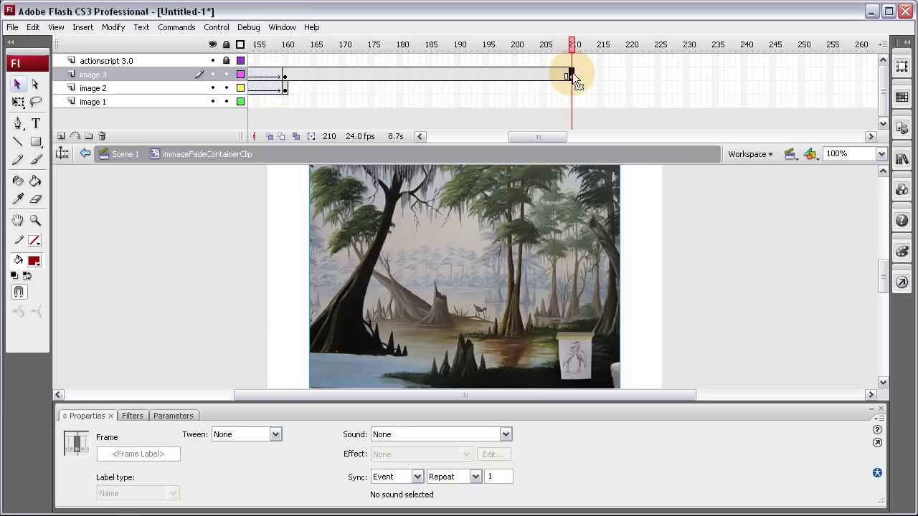
drag(535, 138, 546, 138)
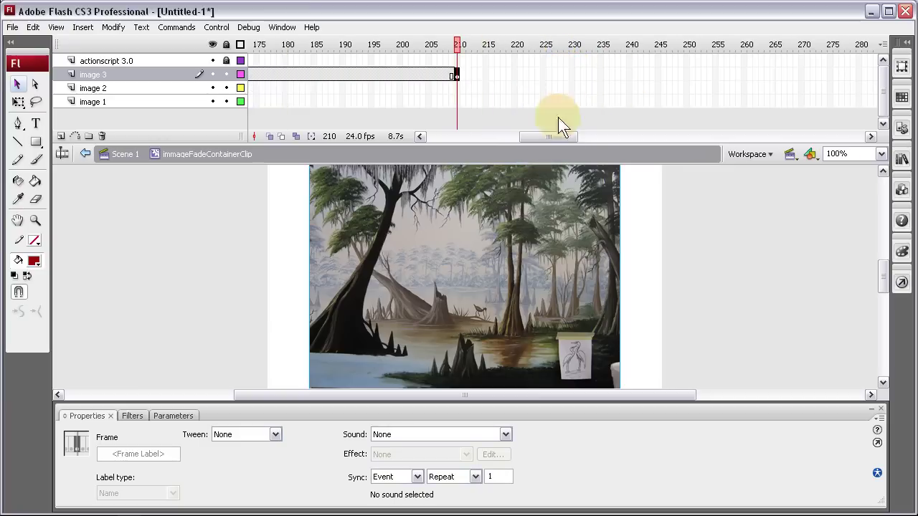
click(630, 73)
key(F6)
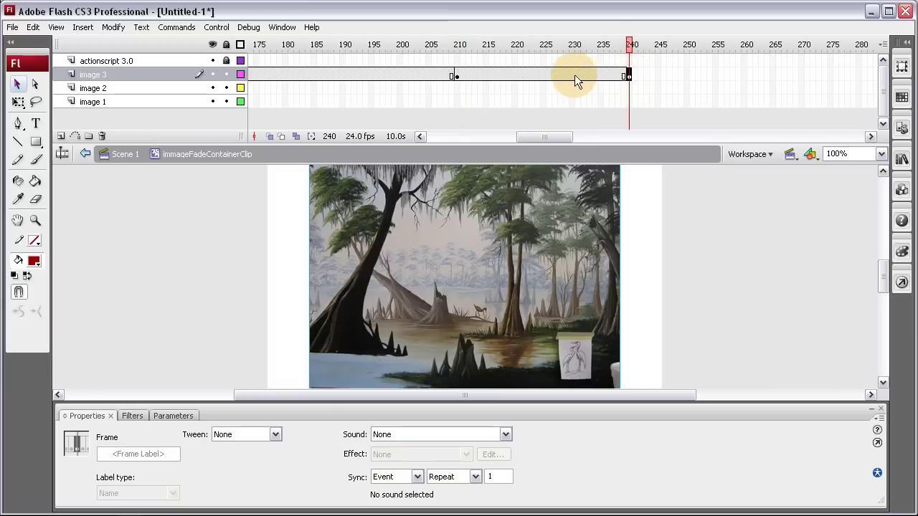
- Make the swamp painting fully transparent with Alpha at frame 240 and create a motion tween between frames 210 and 240 of image 3
click(496, 249)
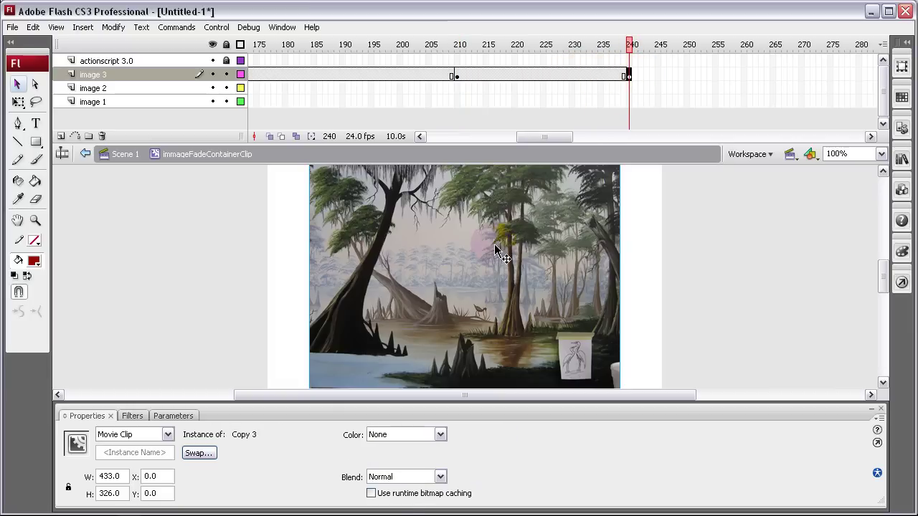
click(440, 434)
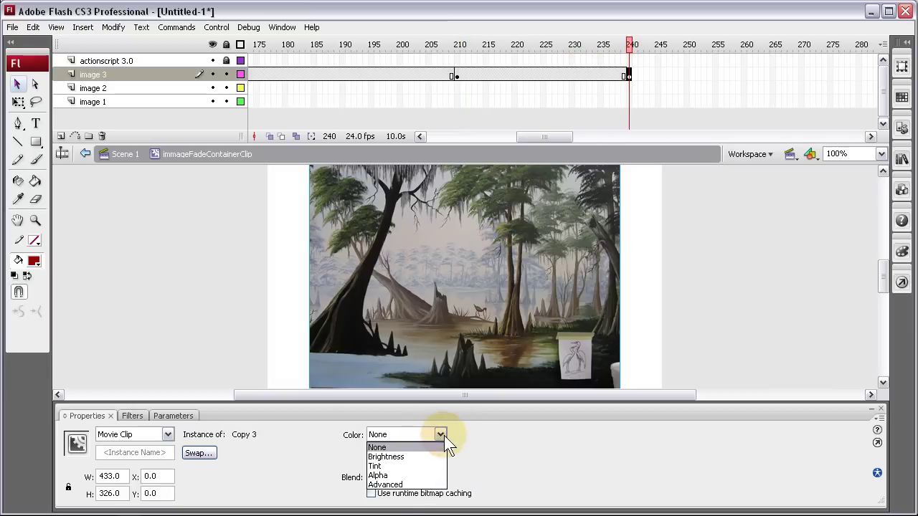
click(407, 473)
right_click(547, 75)
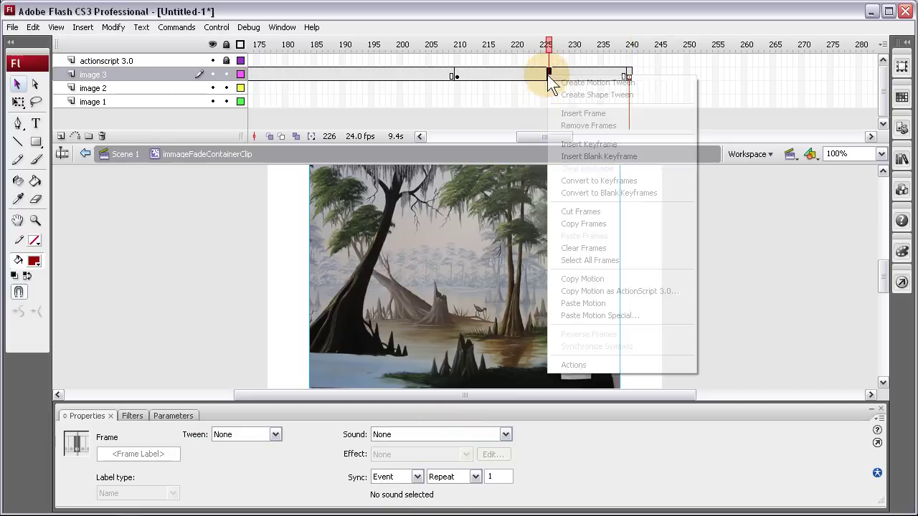
click(566, 78)
- Insert keyframes at frames 210 and 240 of the image 1 layer and create a motion tween between them
drag(549, 37, 458, 35)
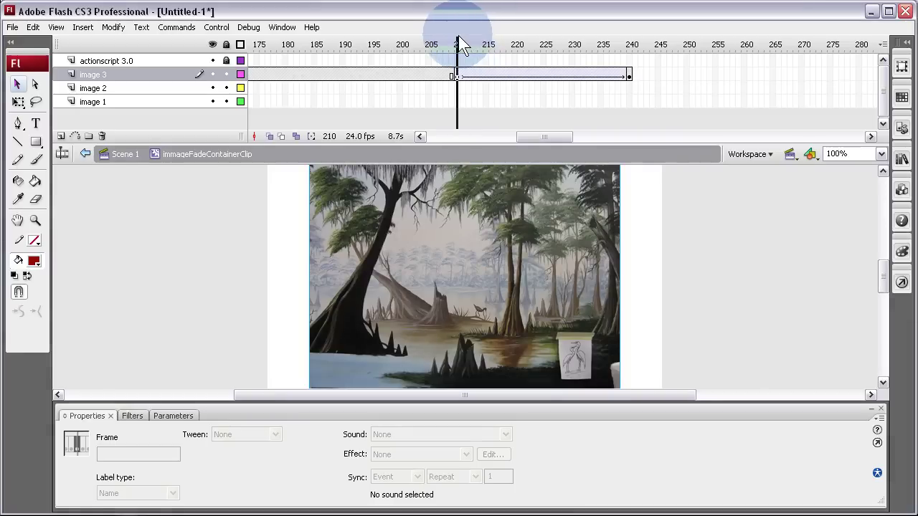
click(458, 101)
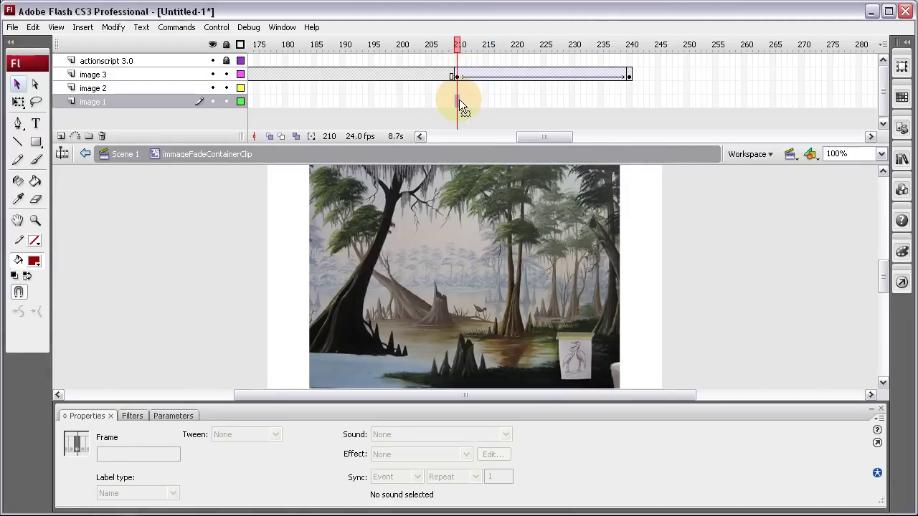
key(F6)
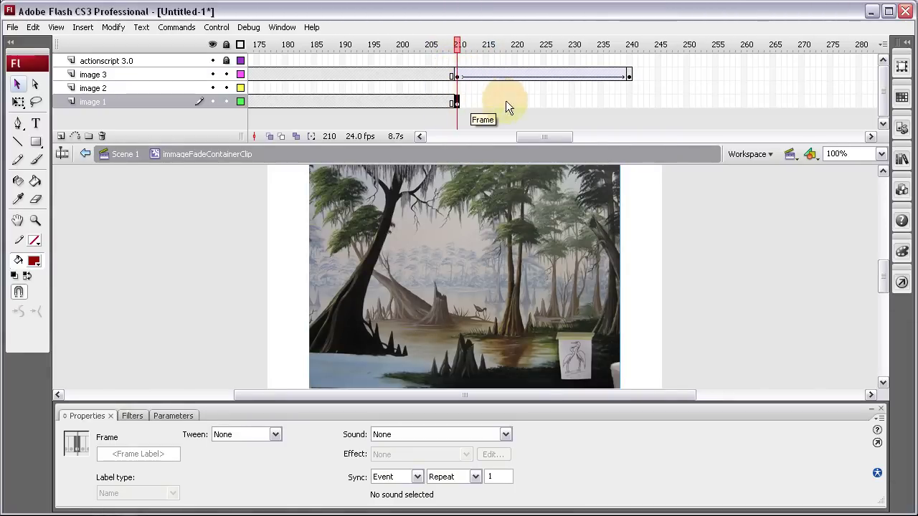
click(629, 101)
key(F6)
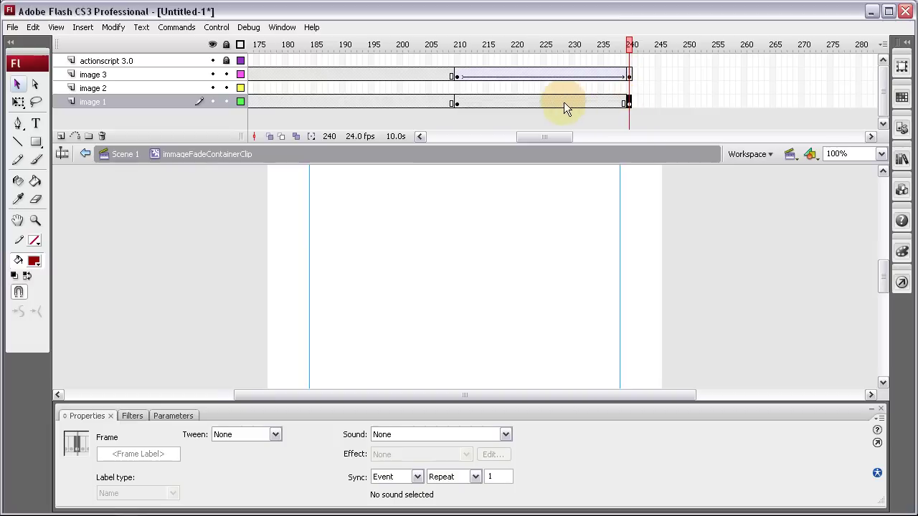
right_click(566, 102)
click(587, 110)
- Lock and hide the image 3 layer to reach the image 1 content at frame 210
click(457, 101)
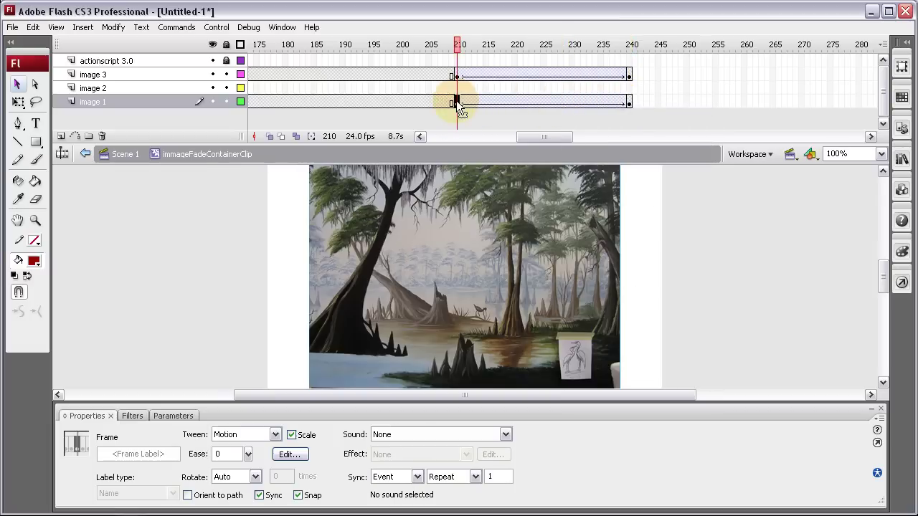
click(227, 74)
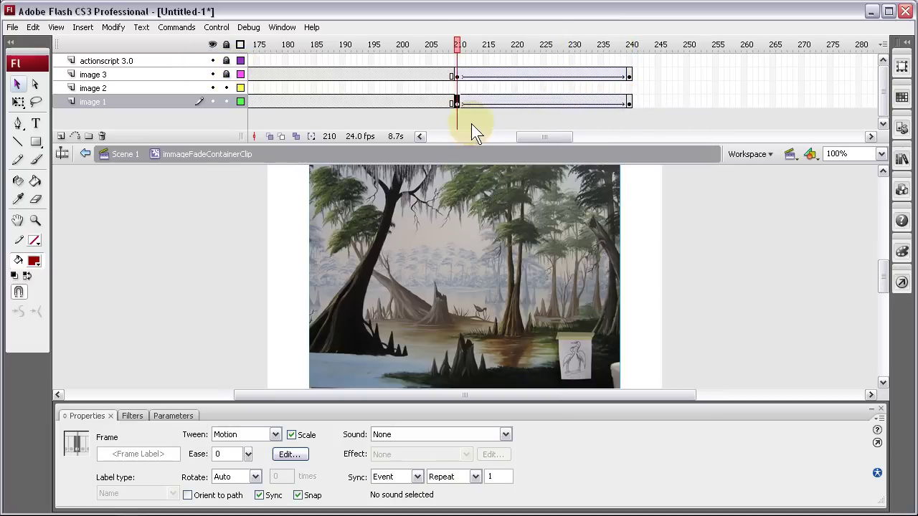
click(213, 74)
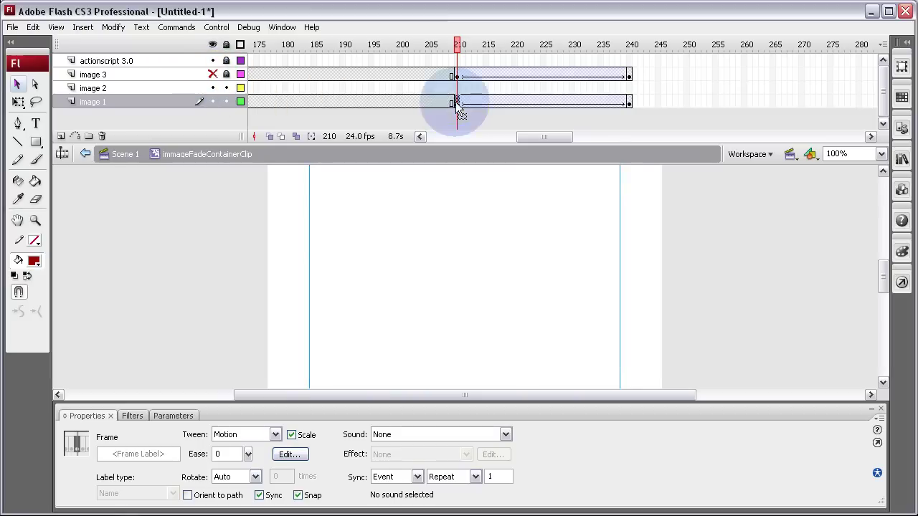
- Raise the image 1 clip's alpha to fully opaque at frame 240, and make the image 3 layer visible again
click(432, 250)
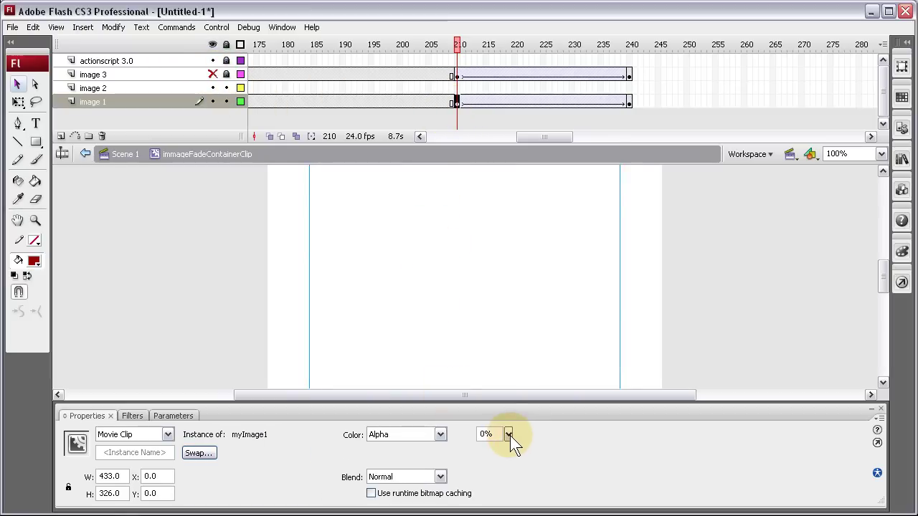
click(628, 101)
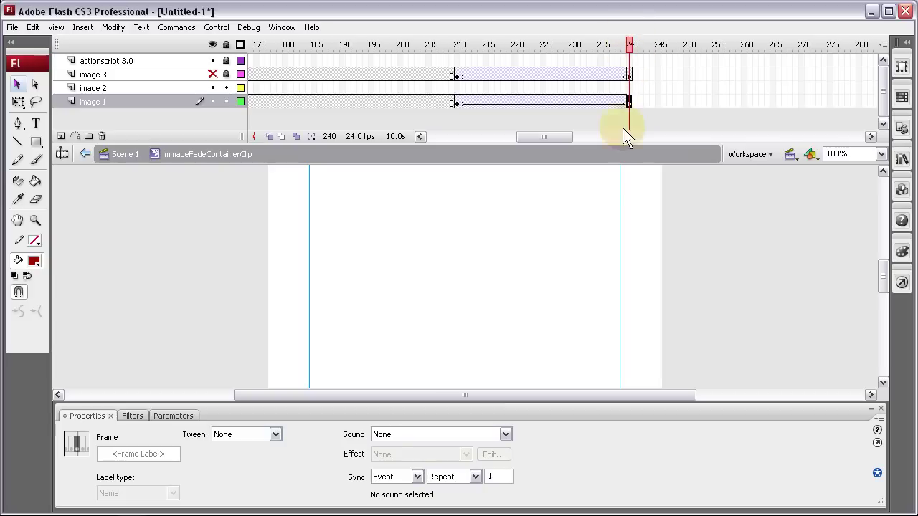
click(494, 353)
drag(508, 434, 500, 311)
mouse_move(630, 43)
mouse_down()
mouse_move(452, 44)
mouse_move(630, 41)
mouse_up()
click(213, 74)
- Return to frame 1 of the container clip's timeline and test the movie to watch the slideshow's fades
drag(535, 136, 401, 129)
click(251, 101)
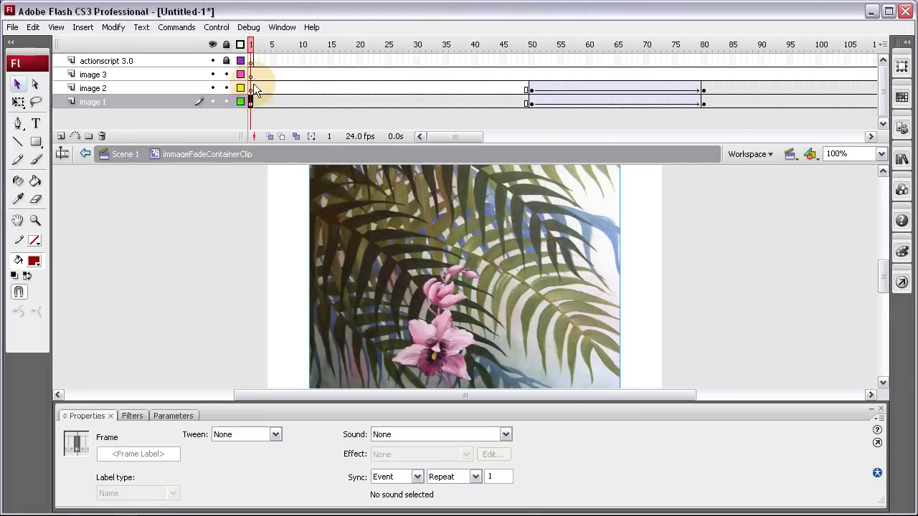
click(150, 259)
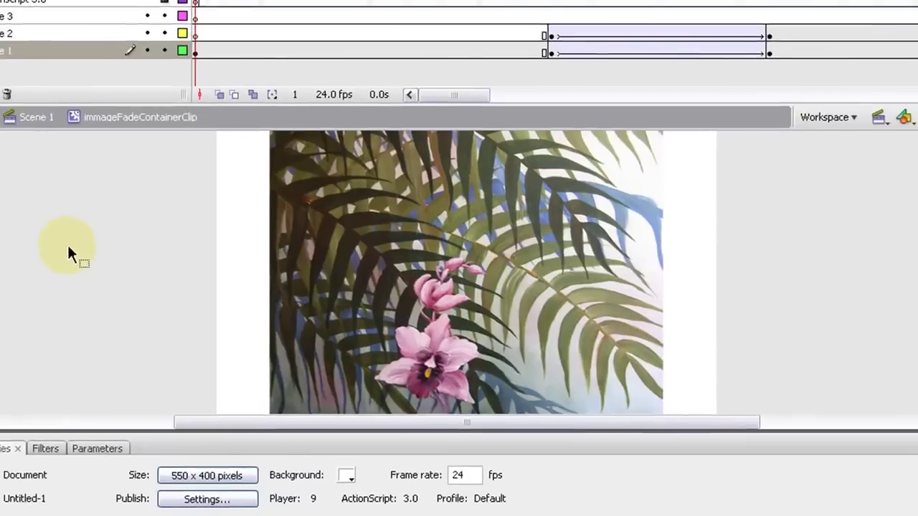
key(ctrl+Return)
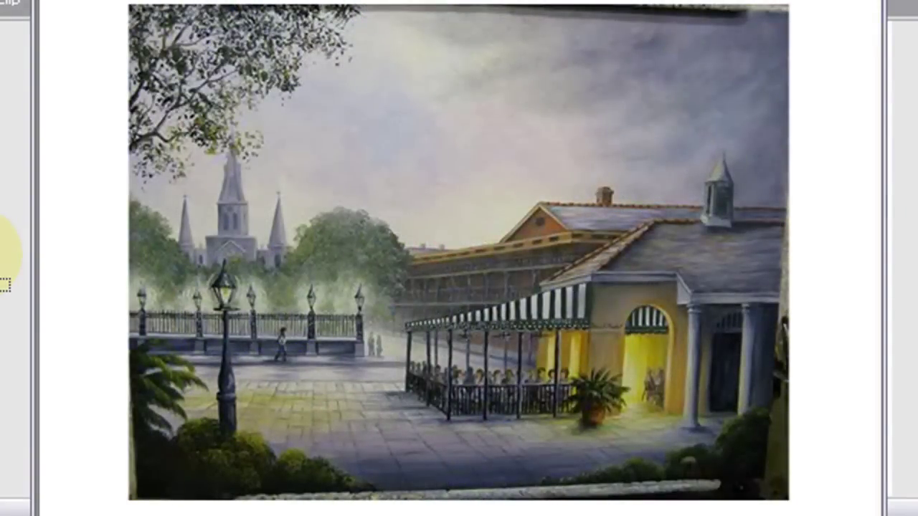
key(ctrl+w)
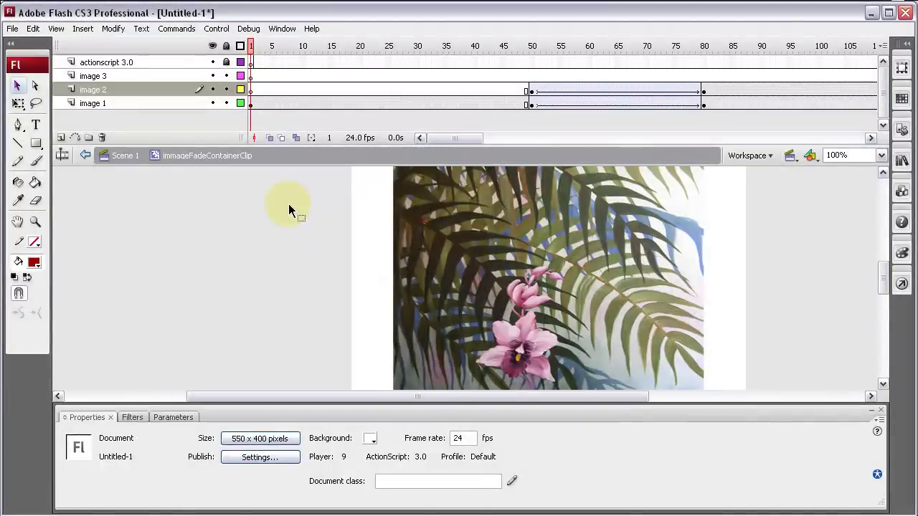
- Test the movie a second time, watch the three images loop back to the first one, and close the preview
click(272, 213)
key(ctrl+Return)
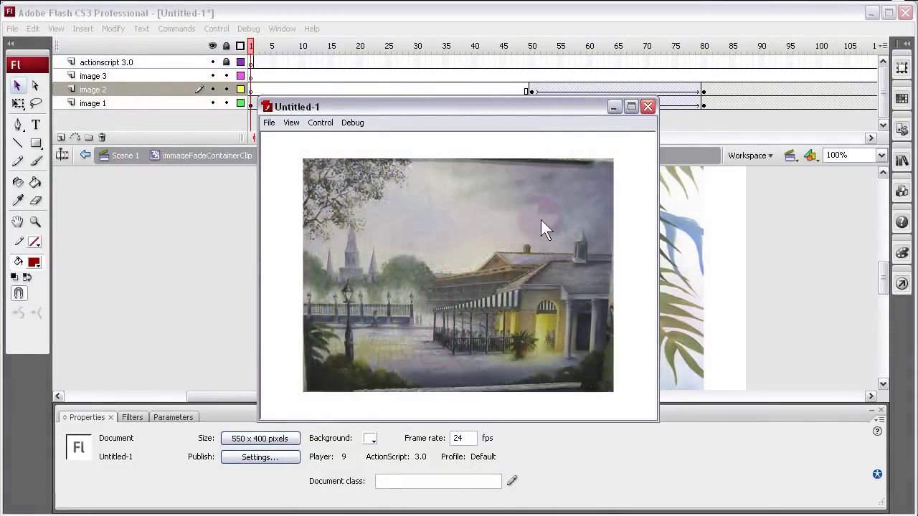
click(645, 112)
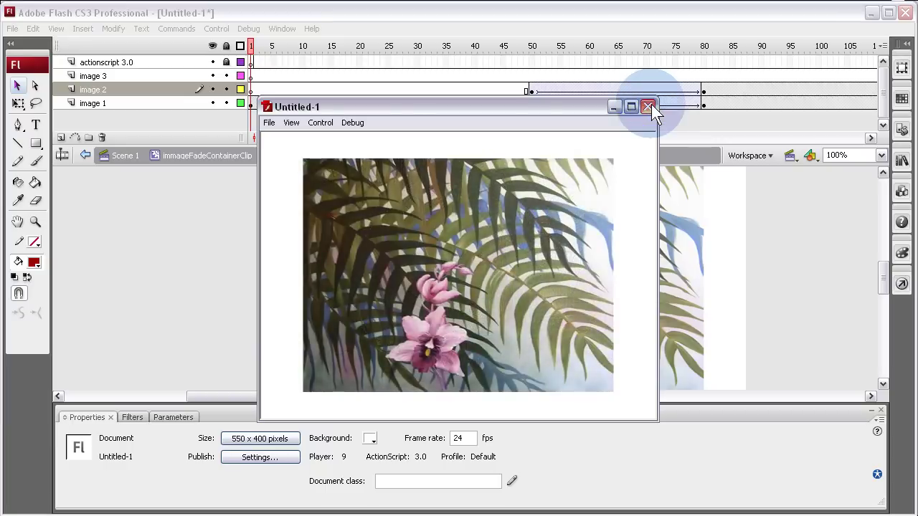
click(649, 107)
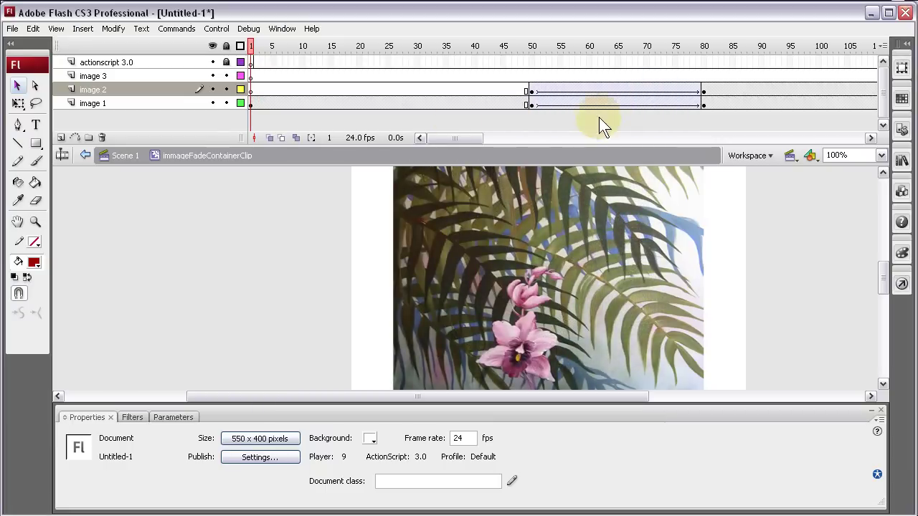
- Return to the main timeline of Scene 1 and rename its only layer to containerClip
click(126, 161)
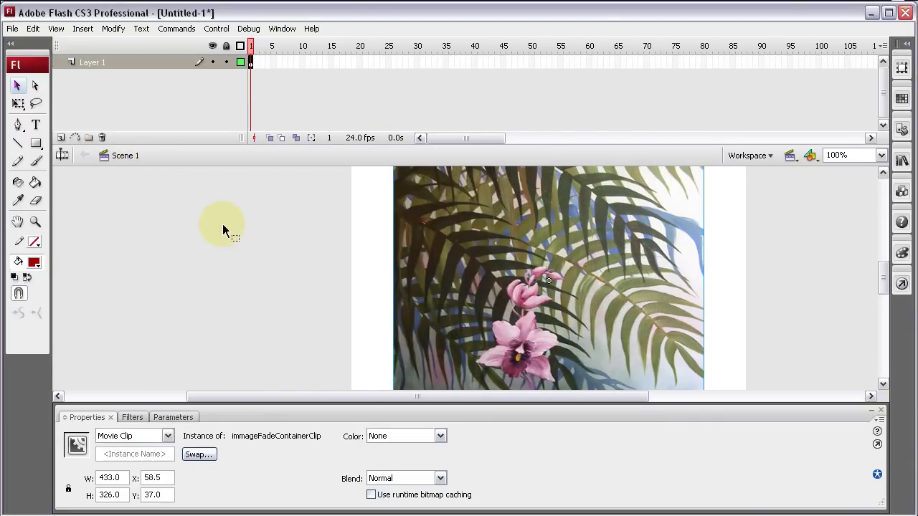
click(224, 225)
click(280, 69)
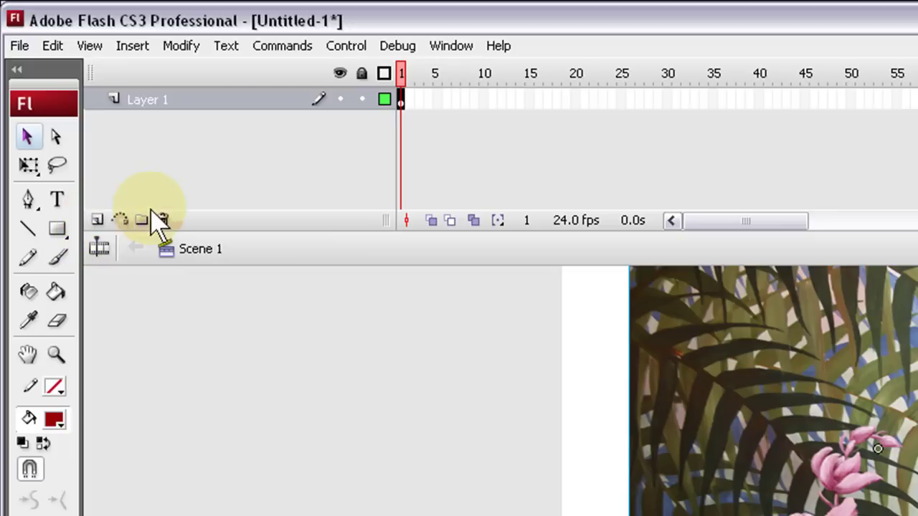
click(402, 99)
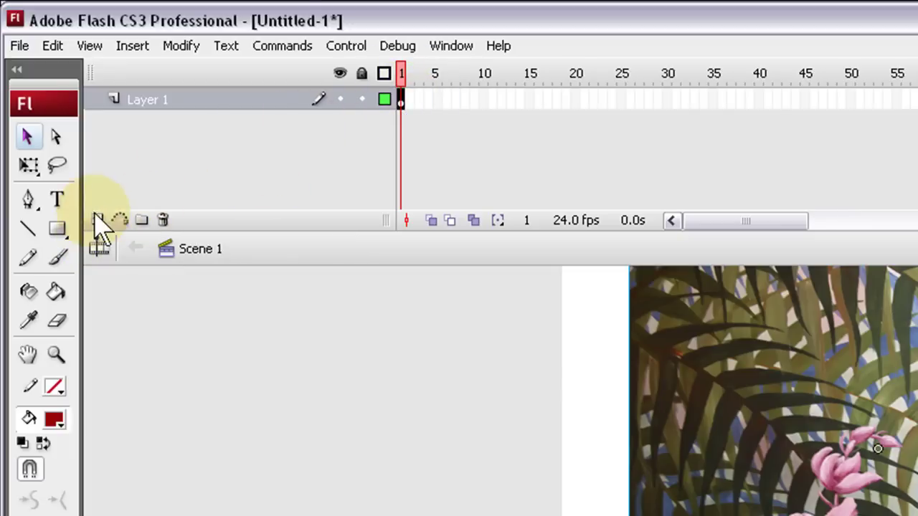
double_click(152, 100)
text(containe)
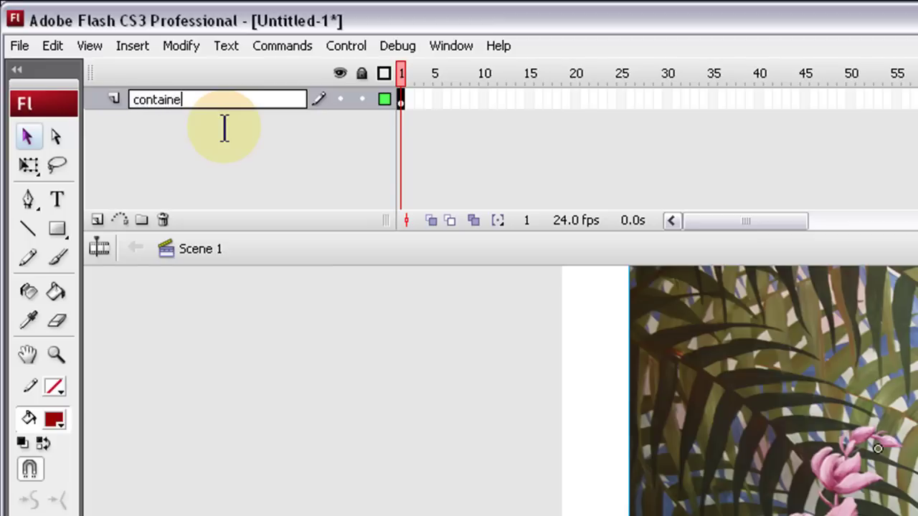
text(rClip)
click(231, 385)
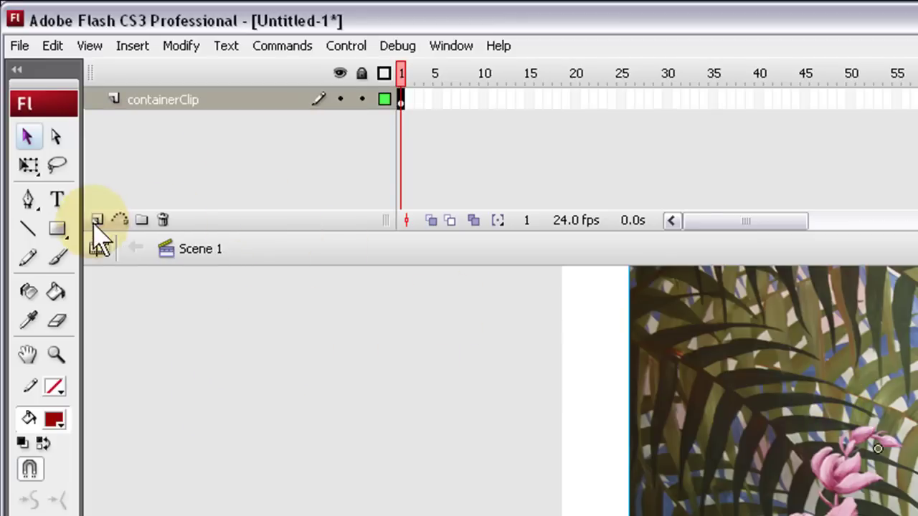
- Add a new layer above containerClip and name it actionscript
click(97, 221)
double_click(212, 101)
text(actions)
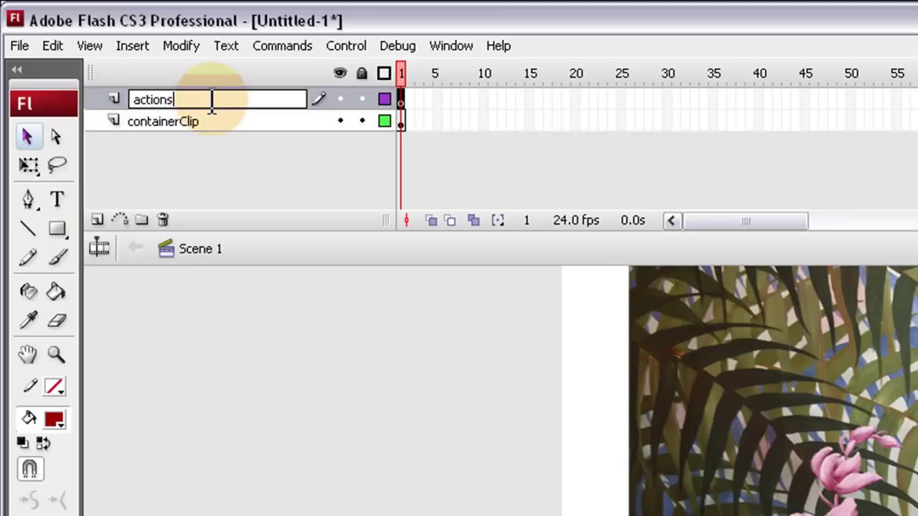
text(cript)
click(253, 444)
- Inside the container clip, unlock the actionscript 3.0 layer, move its keyframe to frame 64 and add the script stop(); there
double_click(717, 448)
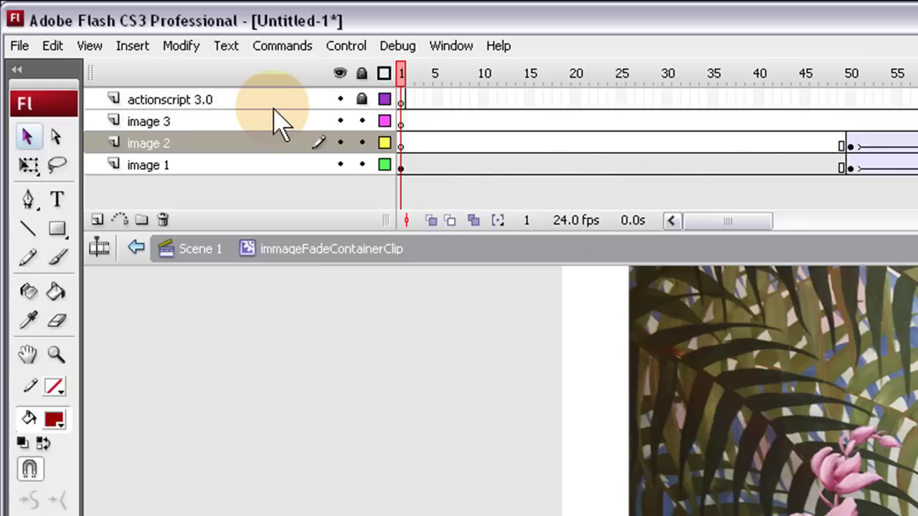
click(363, 99)
click(403, 100)
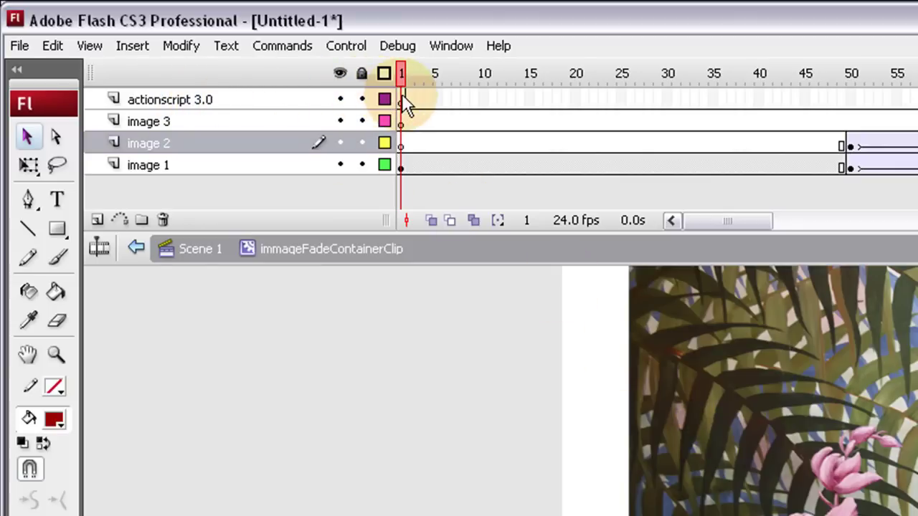
drag(403, 100, 912, 90)
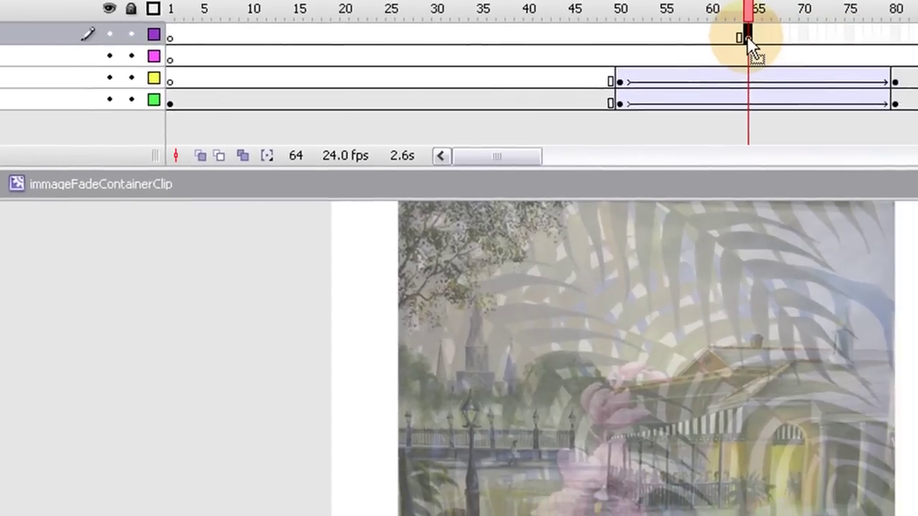
key(F9)
text(s)
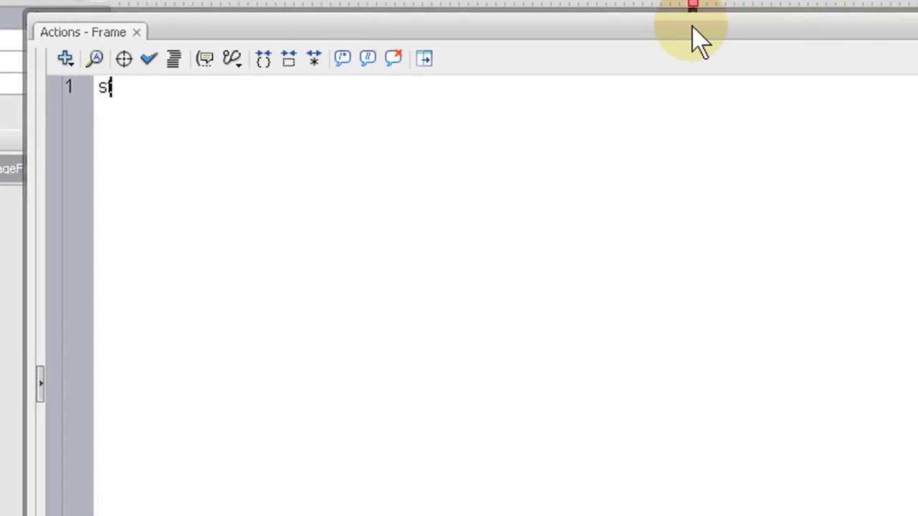
text(top())
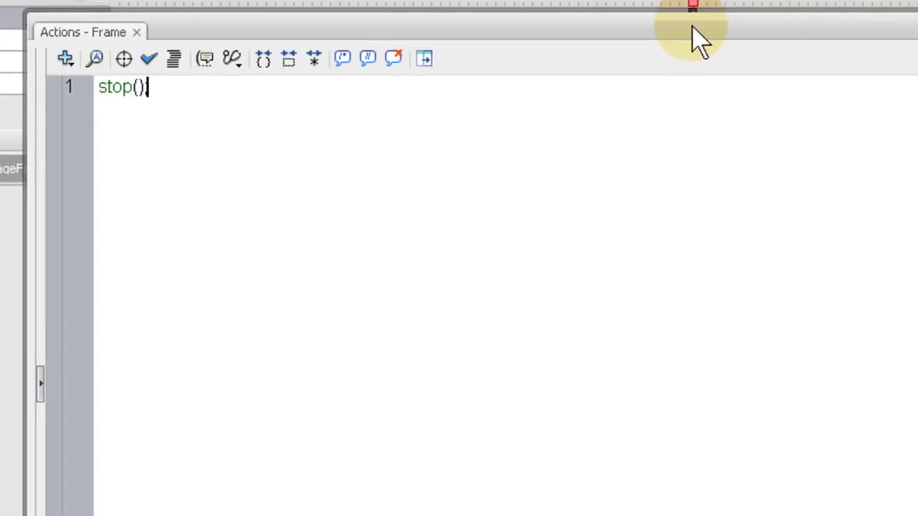
text(;)
key(F9)
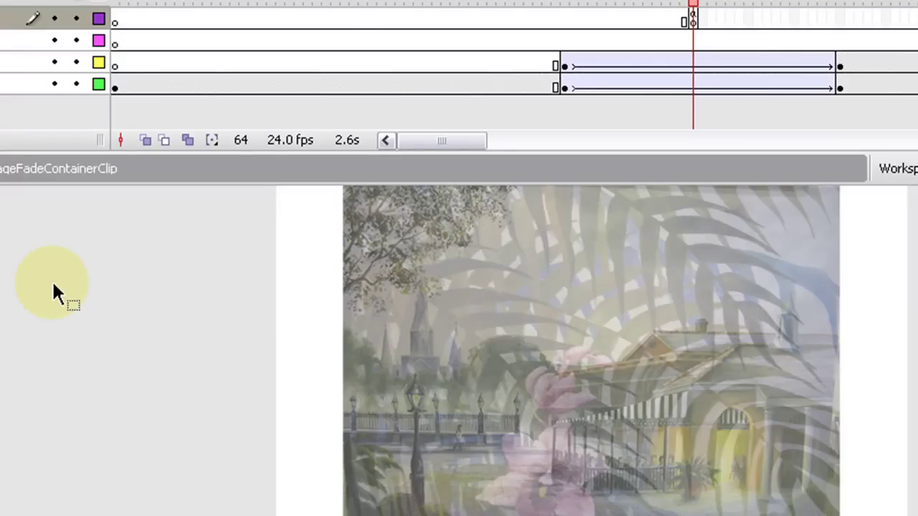
- Test the movie to check how the stop action affects the first fade, and close the preview
key(ctrl+Return)
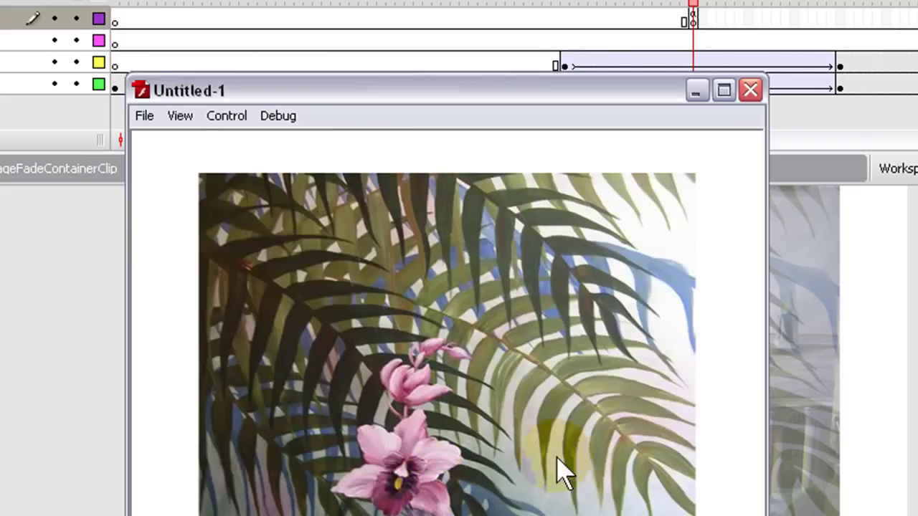
click(631, 470)
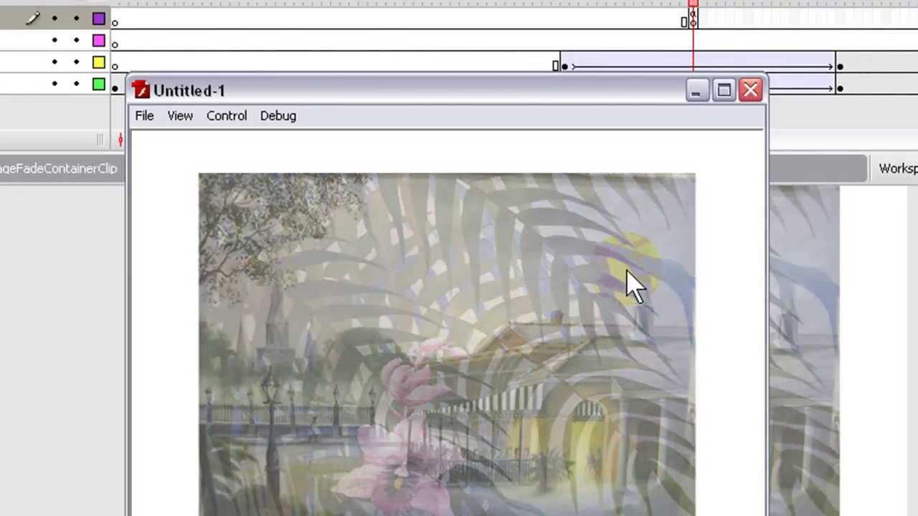
click(753, 111)
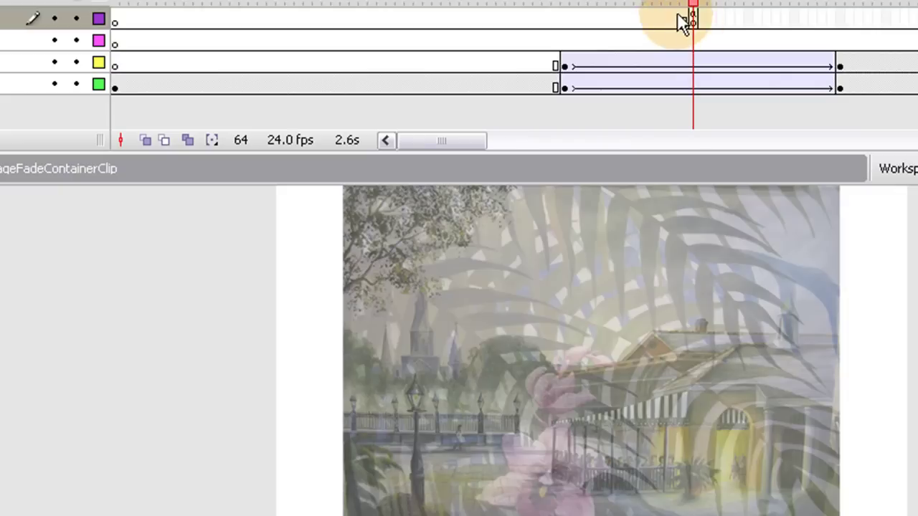
- Delete the actionscript 3.0 layer from the container clip and return to Scene 1
click(693, 21)
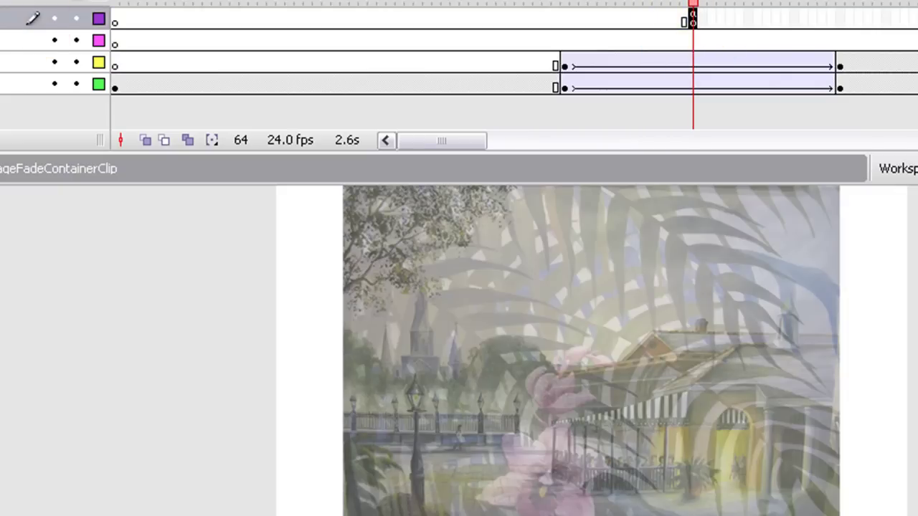
right_click(6, 20)
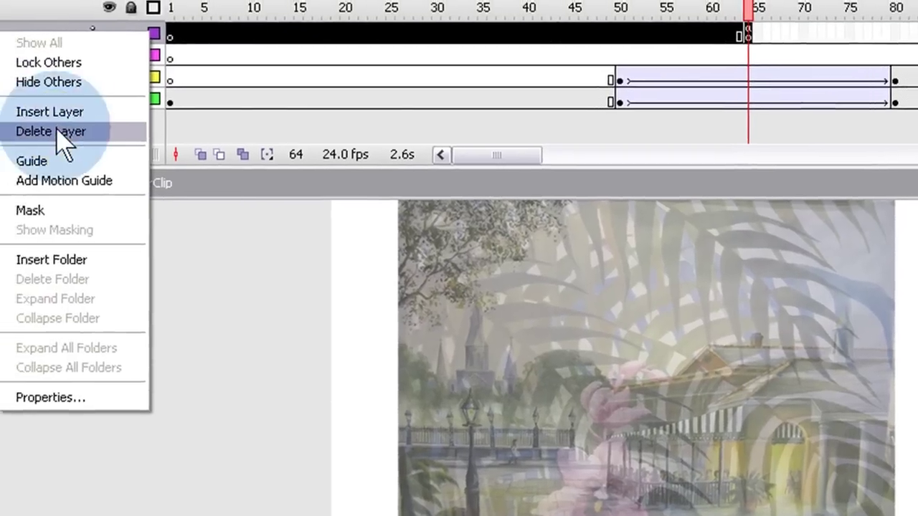
click(59, 133)
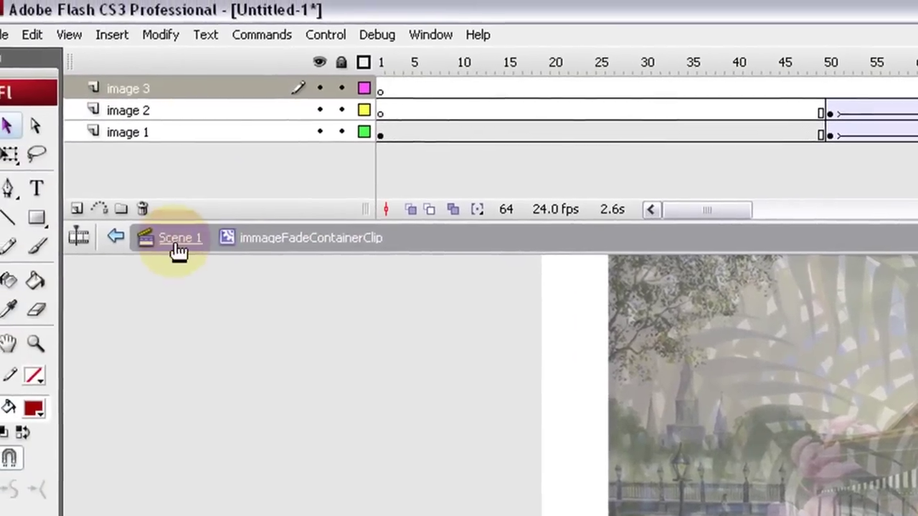
click(177, 250)
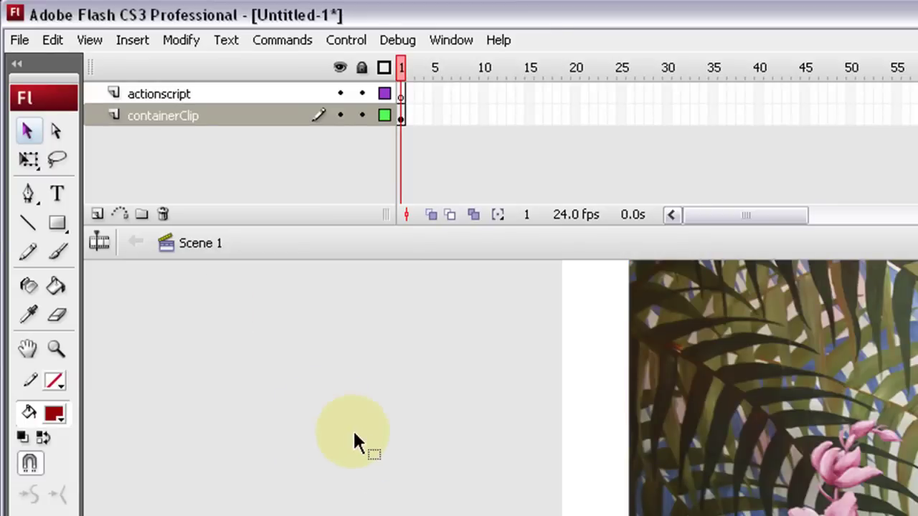
scroll(789, 416, up, 3)
click(403, 94)
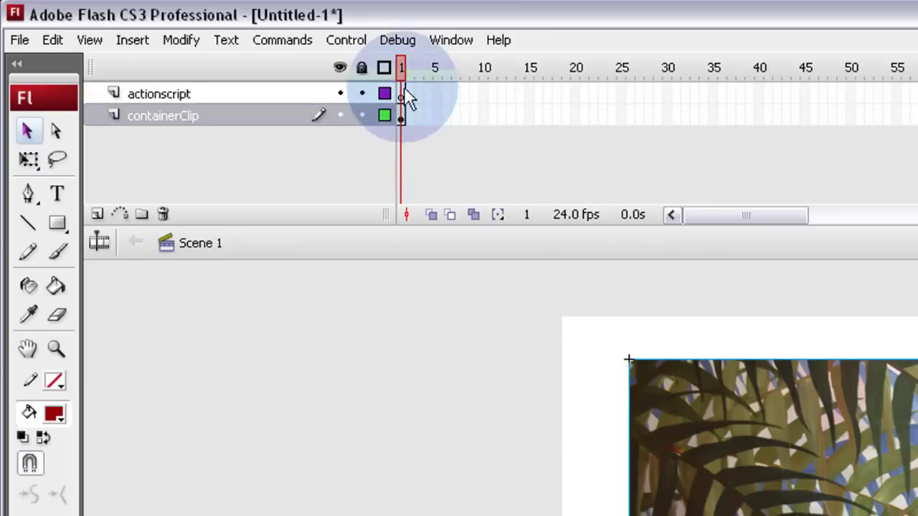
click(372, 383)
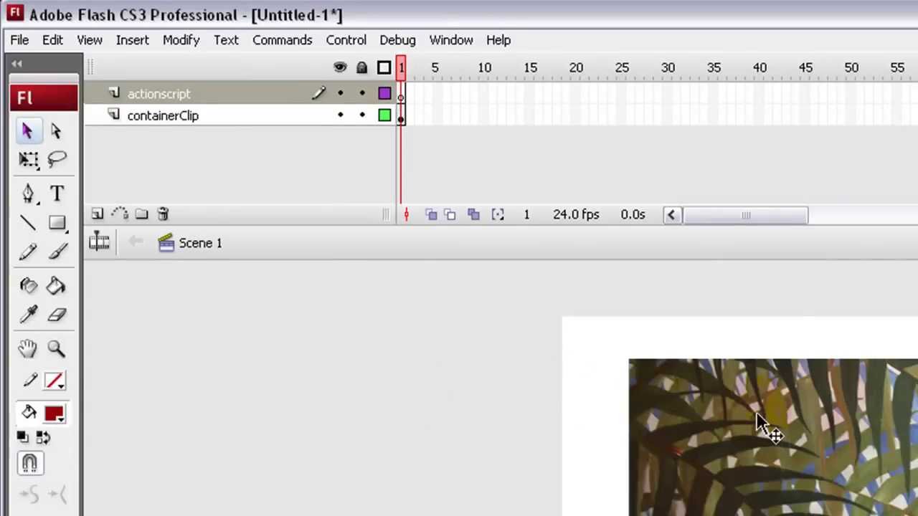
scroll(754, 416, down, 3)
click(403, 95)
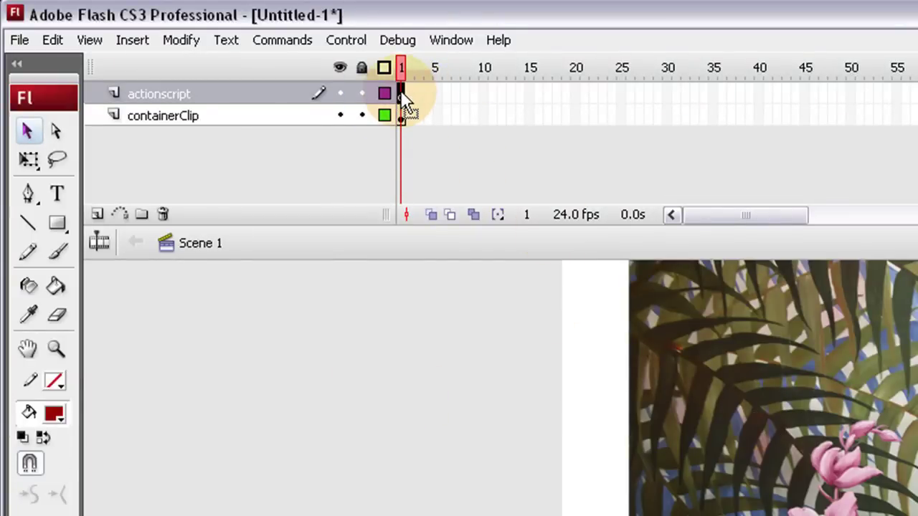
click(739, 448)
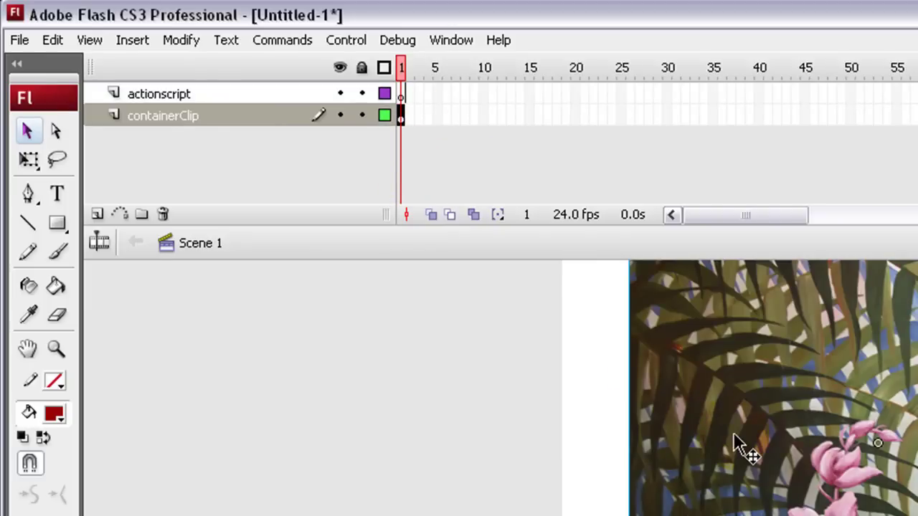
click(469, 422)
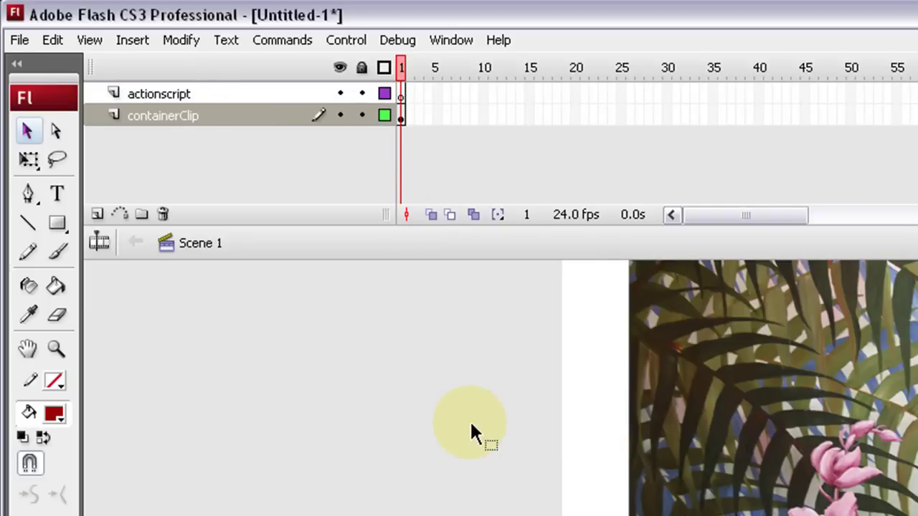
scroll(545, 433, up, 3)
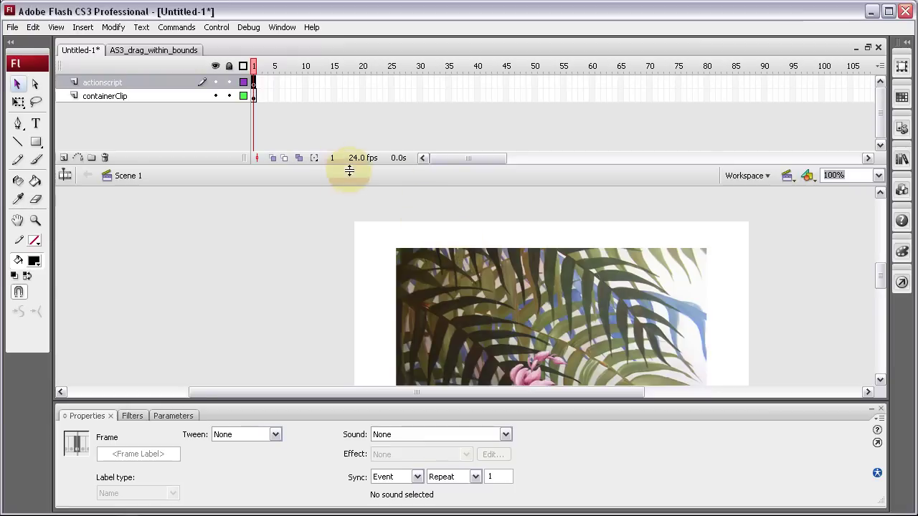
- Open the script of frame 1 on the actionscript layer and begin a function named stopFade
drag(504, 184, 504, 136)
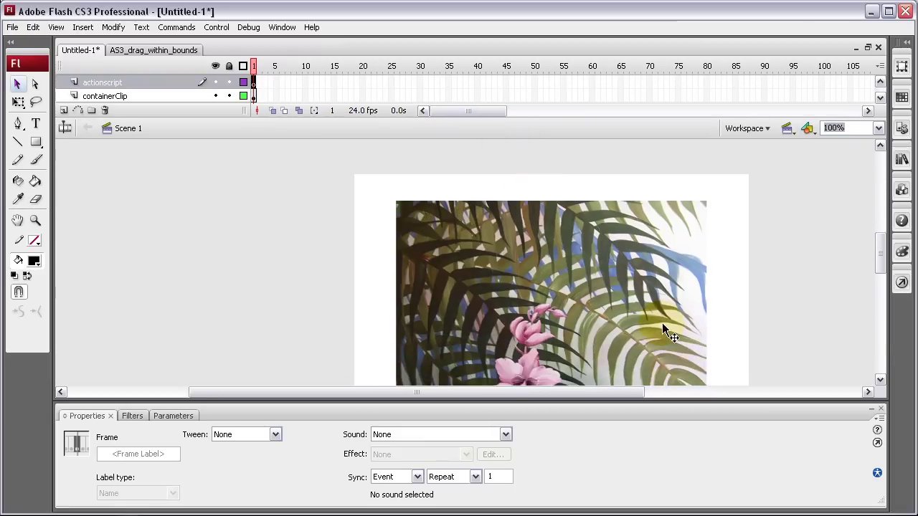
drag(882, 250, 882, 264)
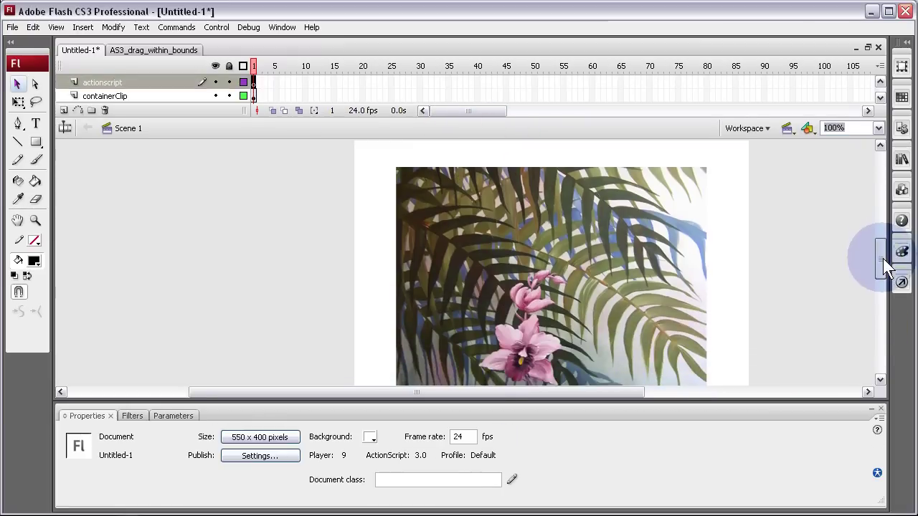
click(253, 82)
key(F9)
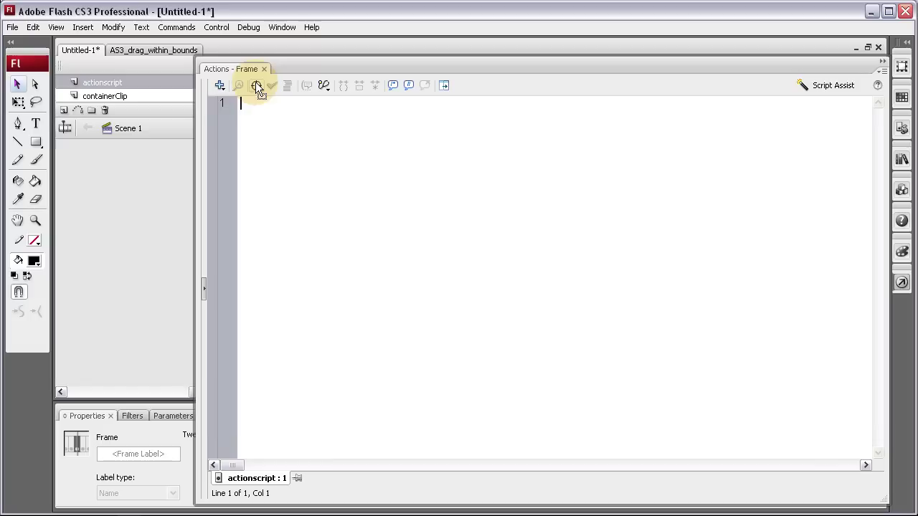
click(366, 149)
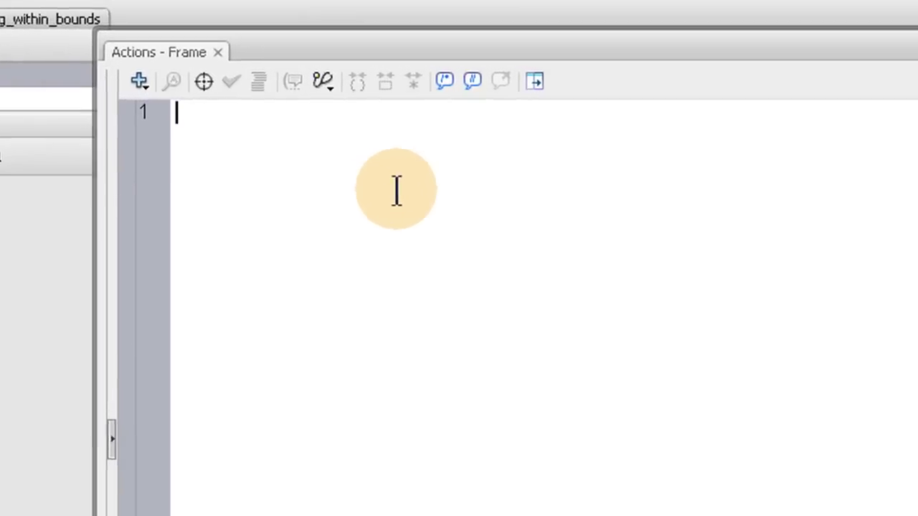
text(functio)
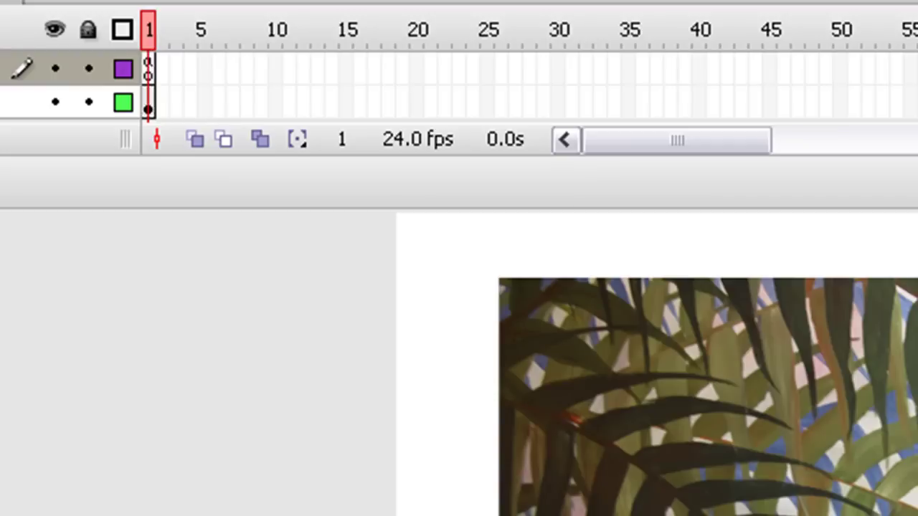
mouse_move(168, 99)
mouse_down()
mouse_move(146, 64)
mouse_move(158, 93)
mouse_up()
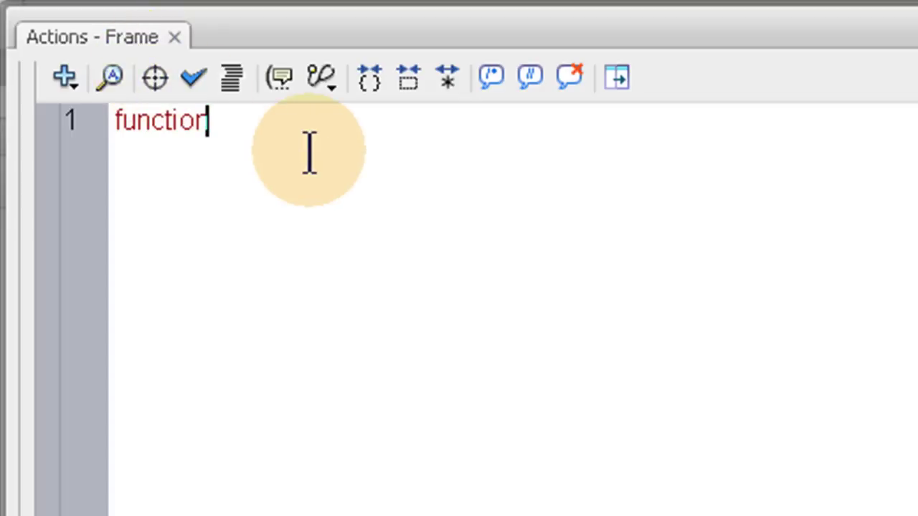
text(st)
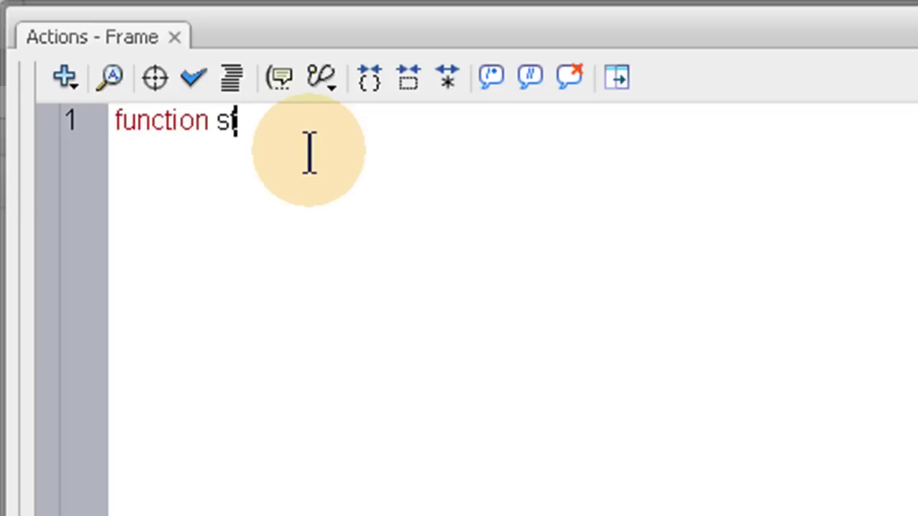
text(opFade)
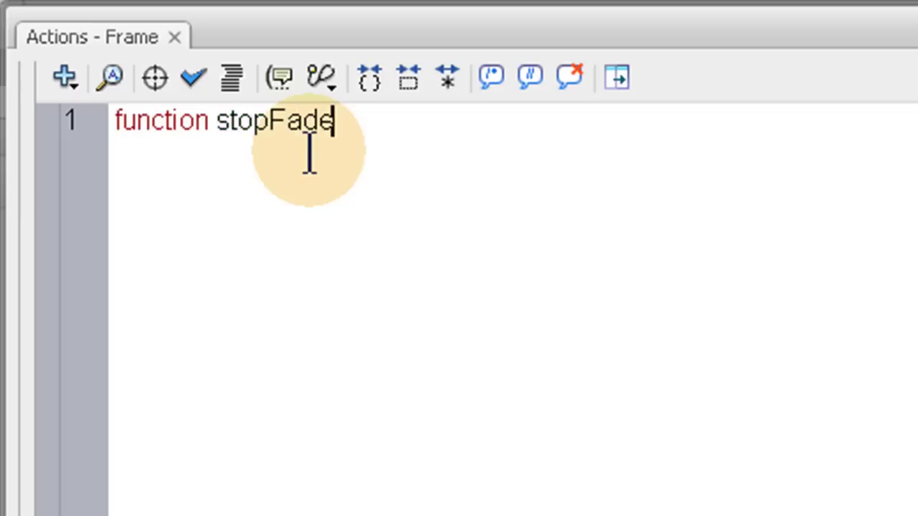
- Give the stopFade function the parameter event:MouseEvent in parentheses
text((event)
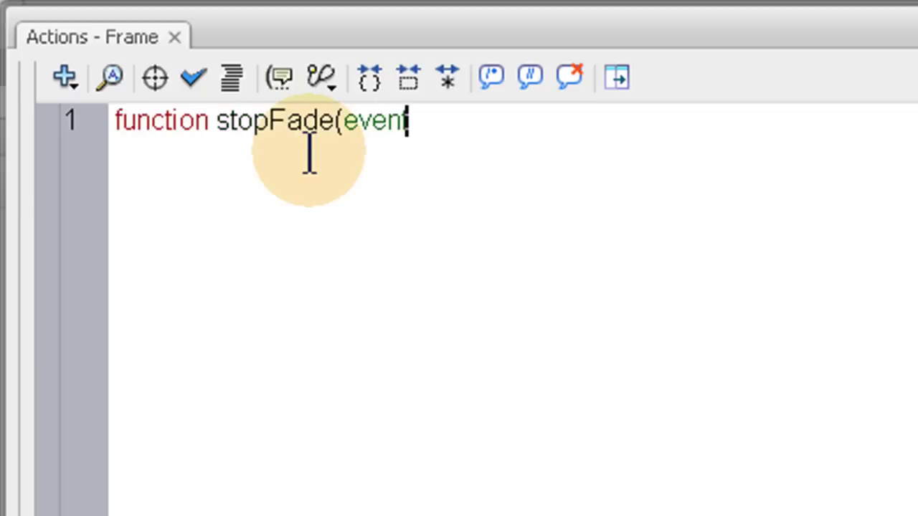
text(:Mouse)
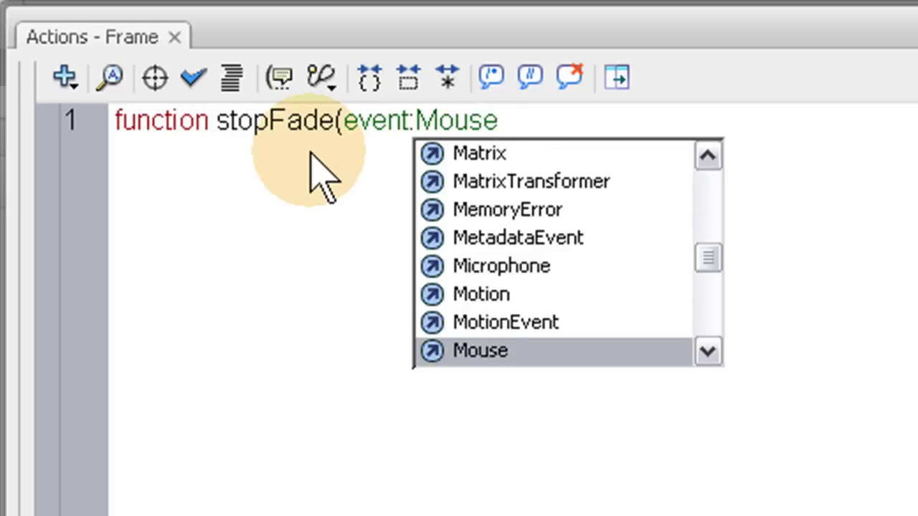
text(Evetr)
text())
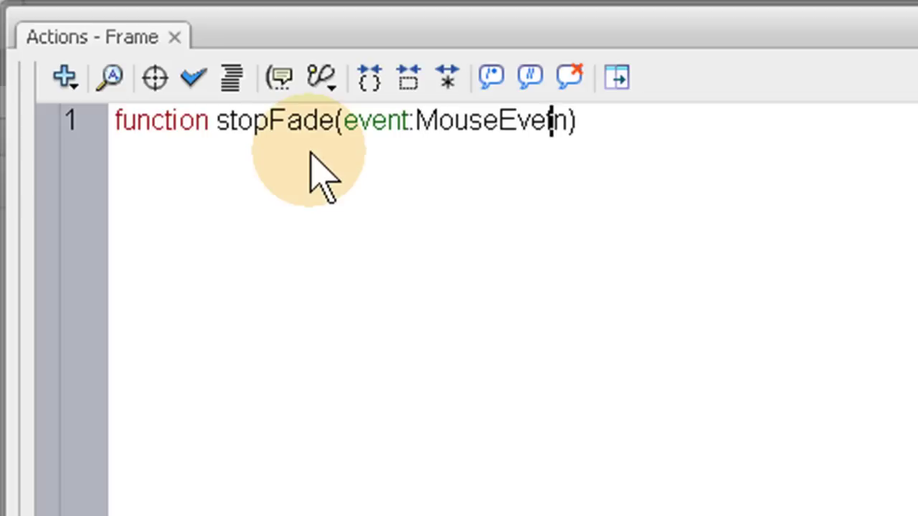
key(BackSpace)
key(BackSpace)
text(nt)
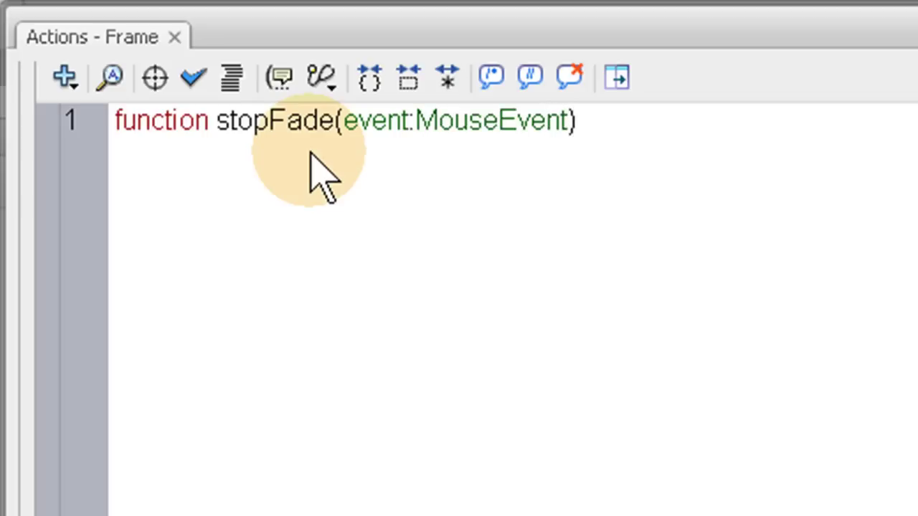
- Add a curly-brace body to stopFade containing the statement container.stop();
key(End)
text({)
key(Return)
key(Return)
text(})
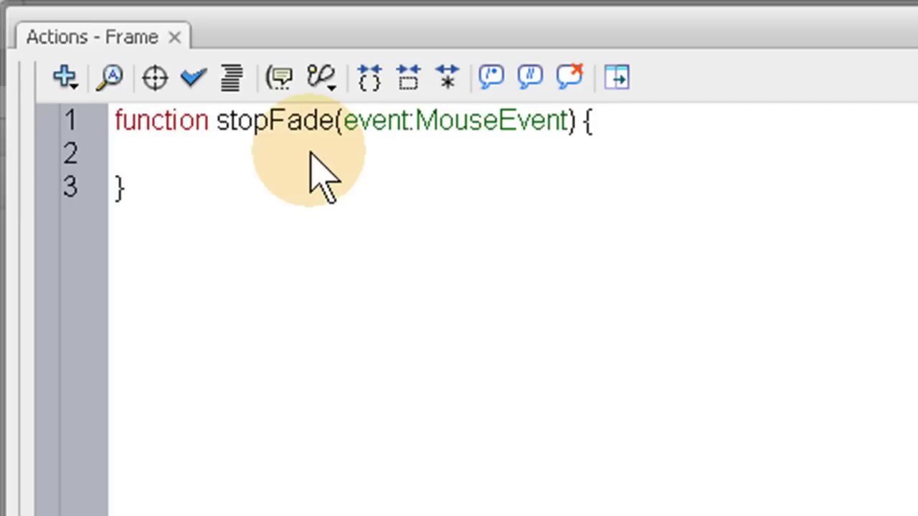
click(310, 152)
key(Return)
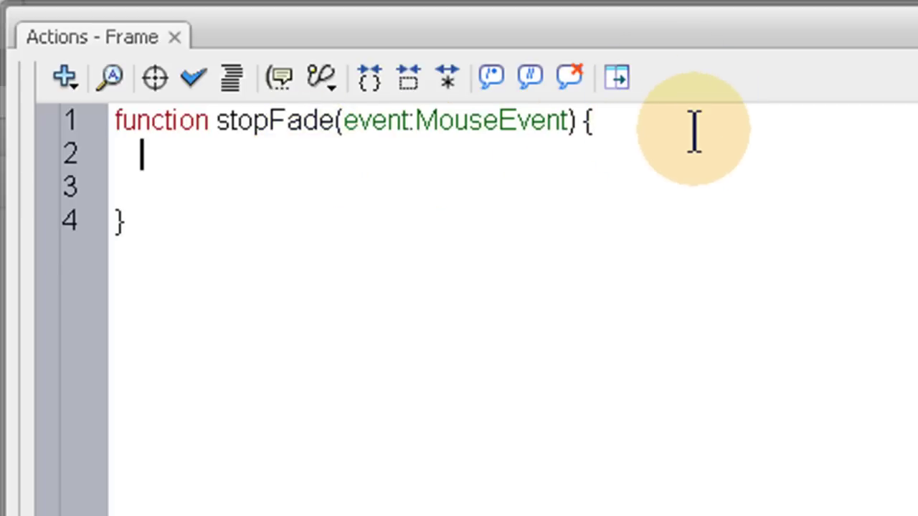
key(Return)
text(container.stop();)
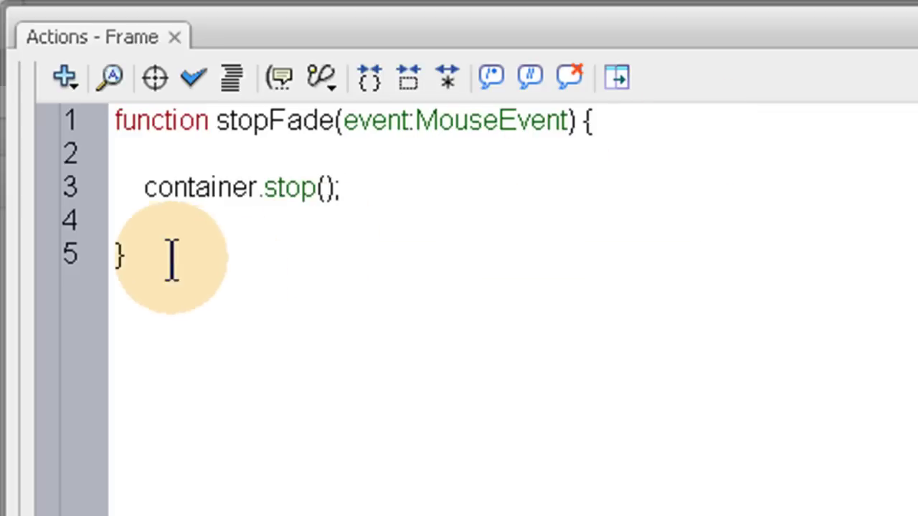
- Duplicate the whole stopFade function below the original, separated by an empty line
drag(115, 254, 29, 118)
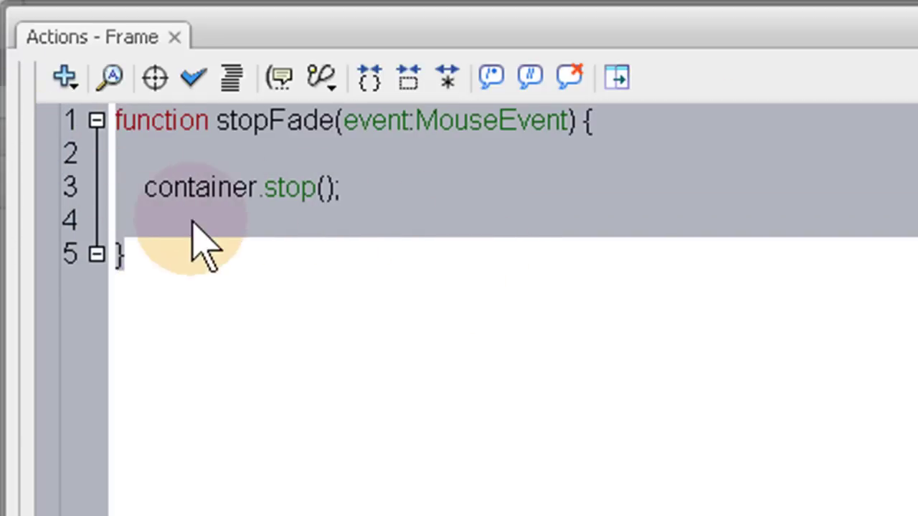
click(161, 255)
key(Return)
key(Return)
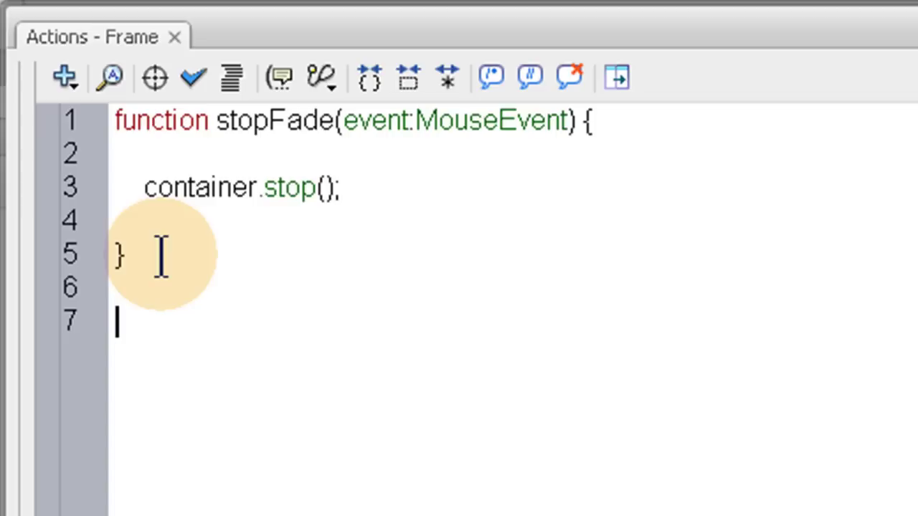
text(function stopFade(event:MouseEvent) {  	container.stop();  })
- In the duplicated function, replace stop with play and rename the function resumeFade
double_click(311, 385)
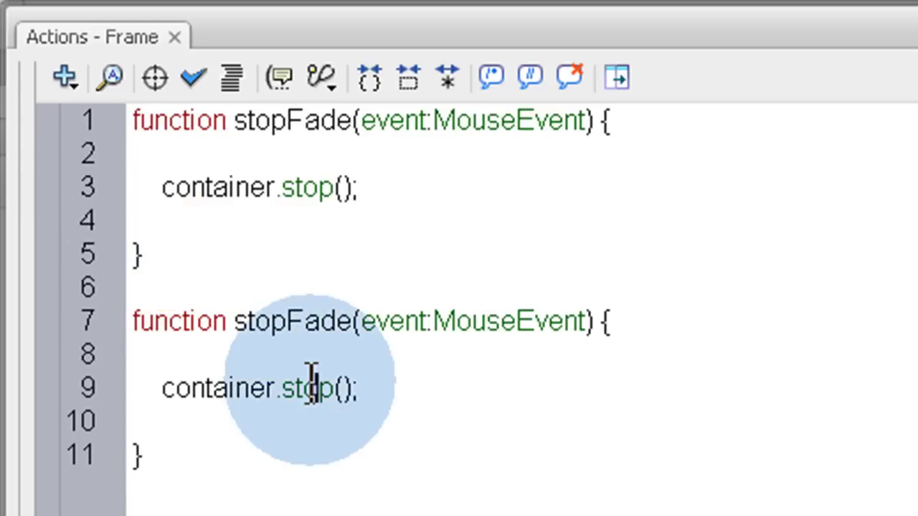
text(play)
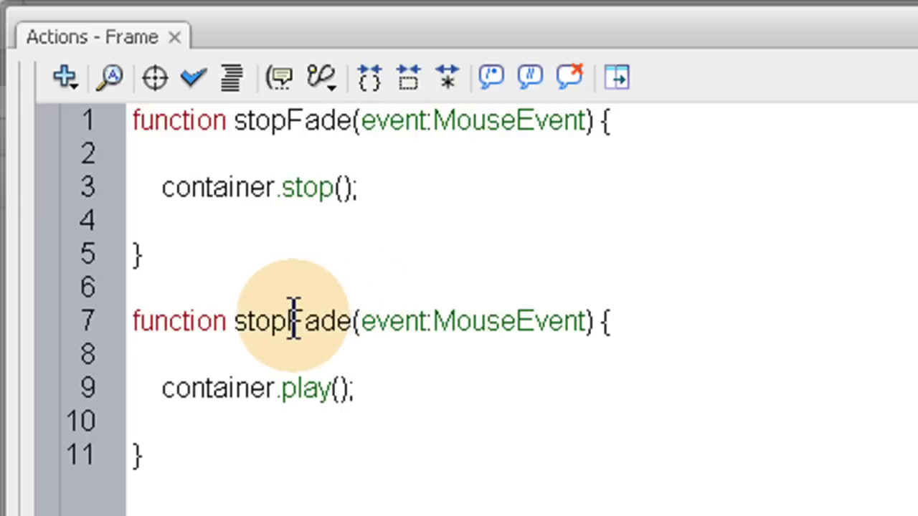
drag(288, 316, 237, 307)
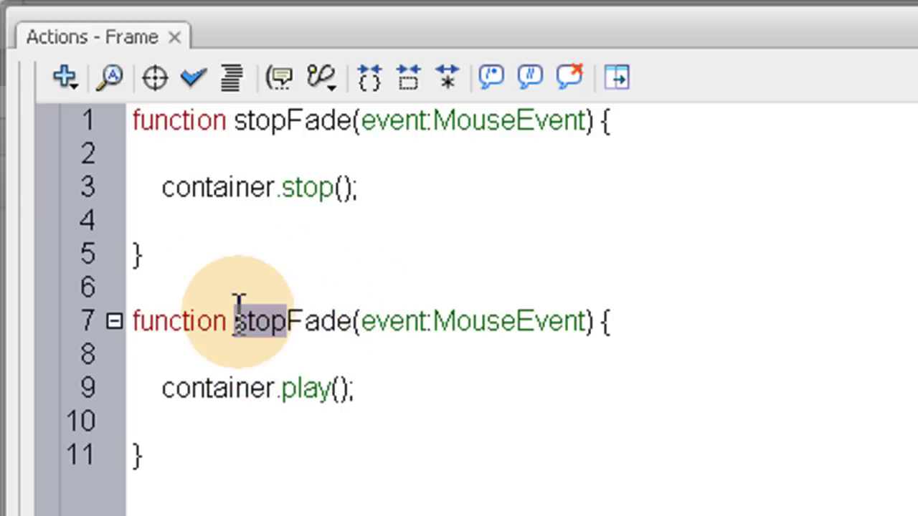
key(BackSpace)
text(resume)
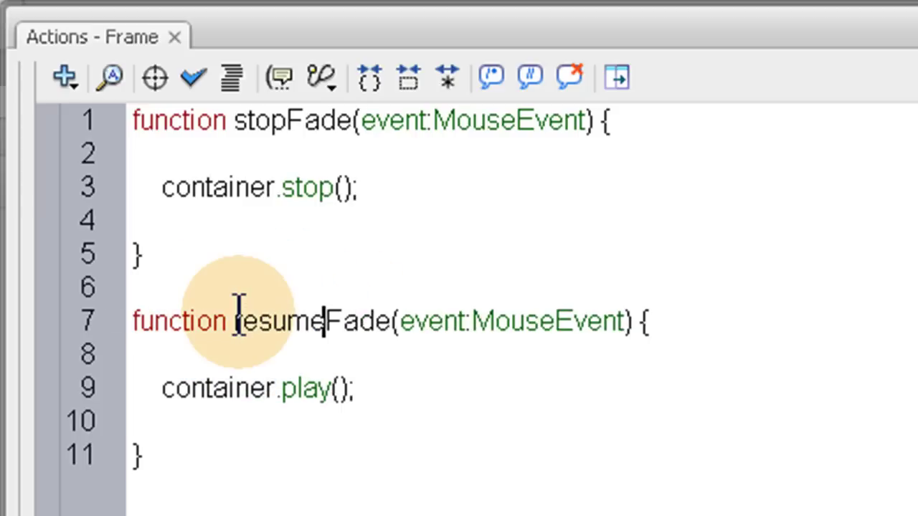
- Below the resumeFade function, start a new statement with container.addEventListener
click(217, 479)
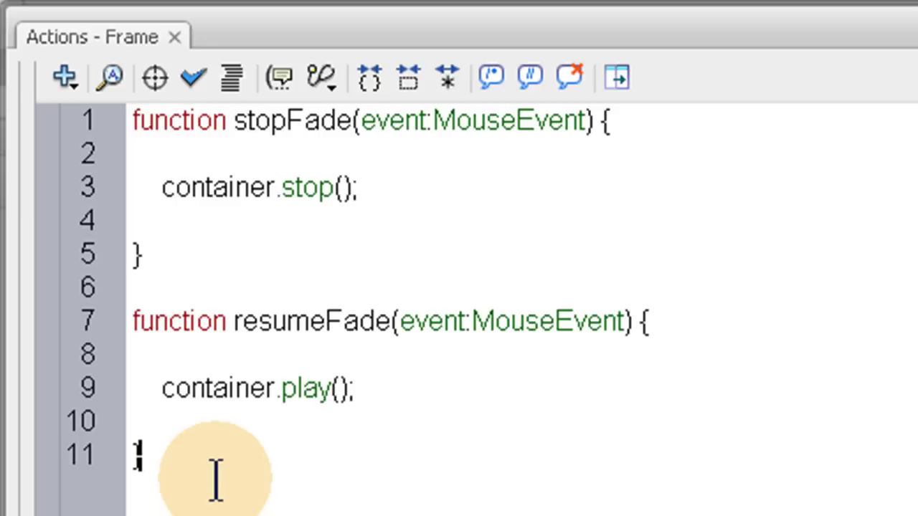
key(Return)
key(Return)
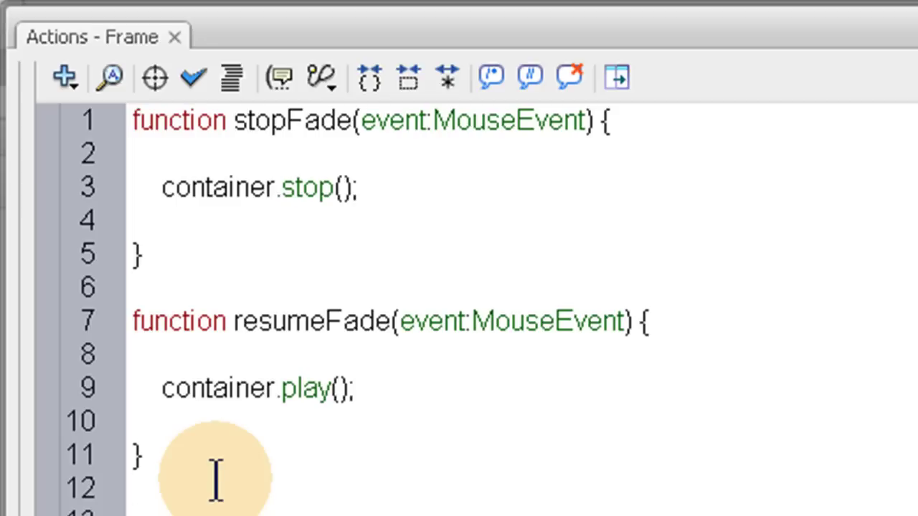
text(container)
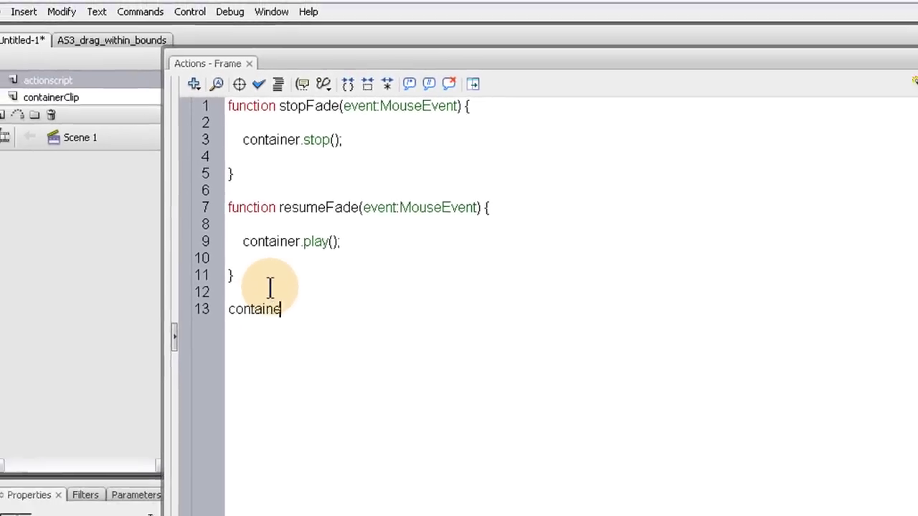
text(.addEventL)
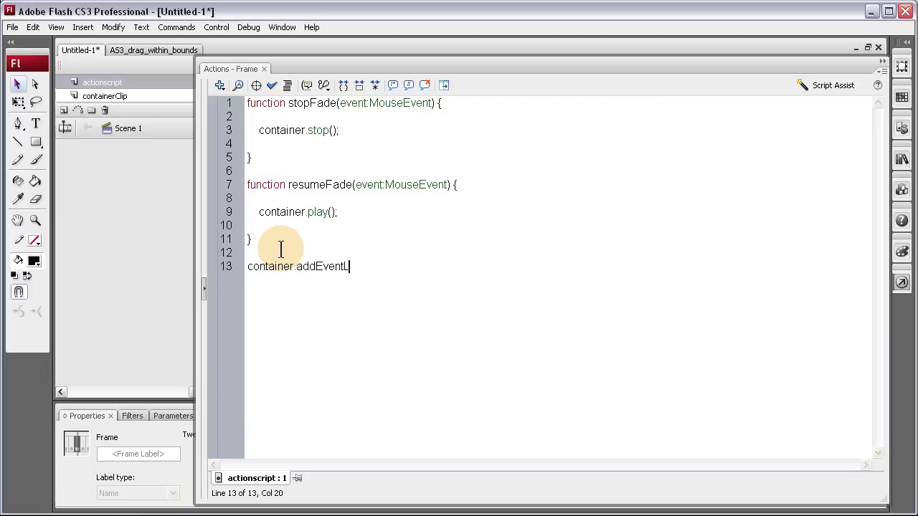
text(istener)
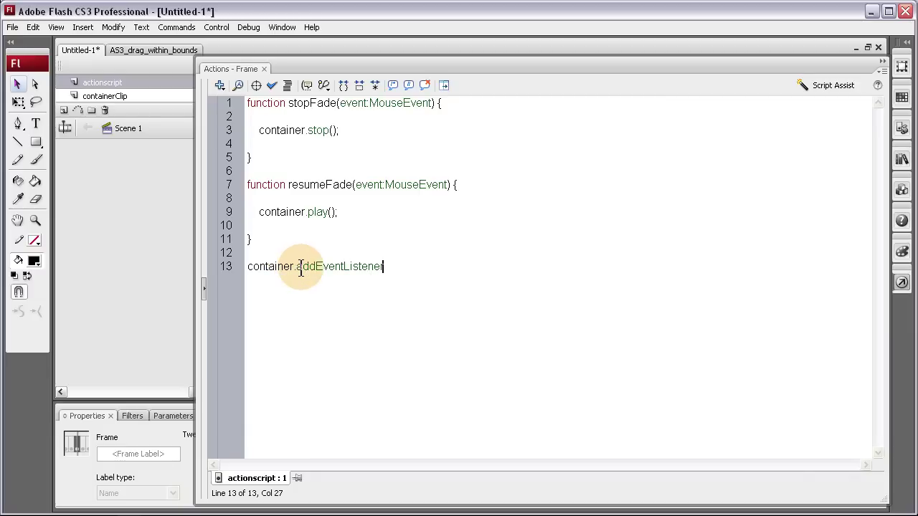
- Close the script and give the image movie clip on the stage the instance name container
click(139, 244)
key(F9)
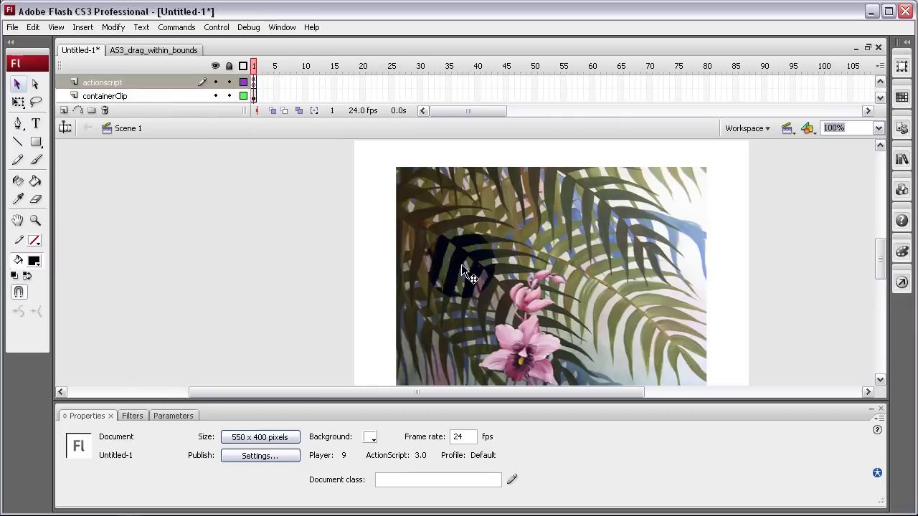
click(461, 266)
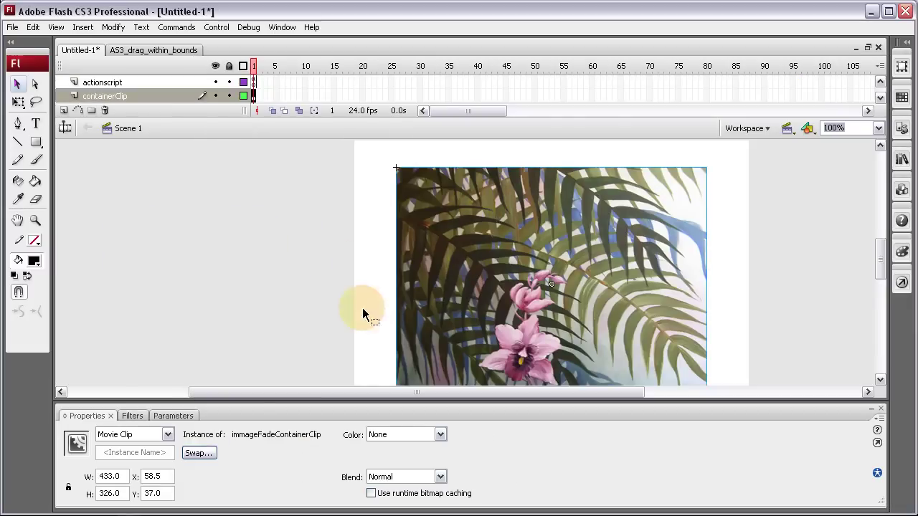
click(108, 452)
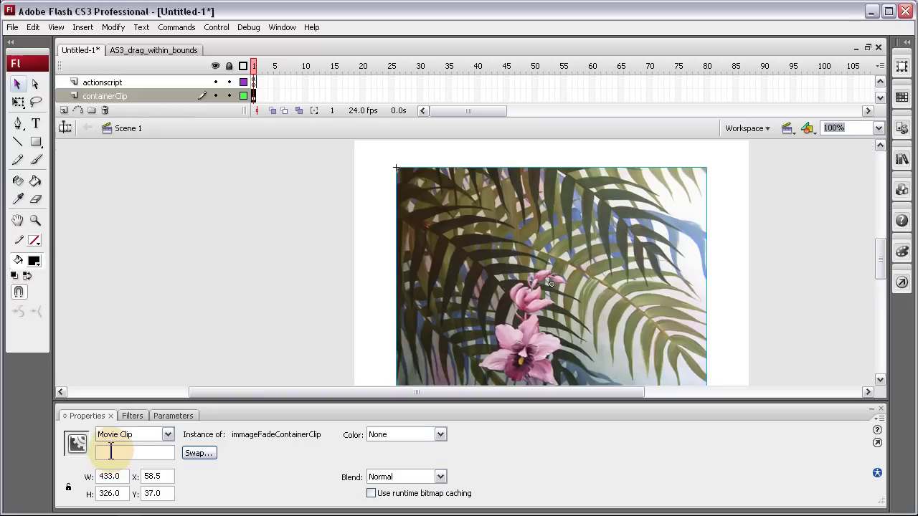
text(container)
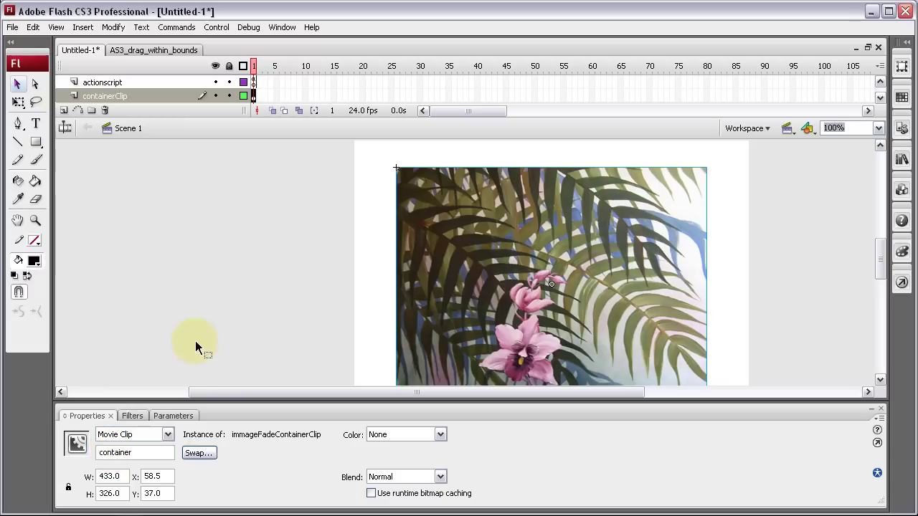
click(256, 220)
- In the actionscript layer's frame 1 script, extend the container.addEventListener statement with MouseEvent.MOUSE_OVER as its first argument, followed by a comma
click(253, 82)
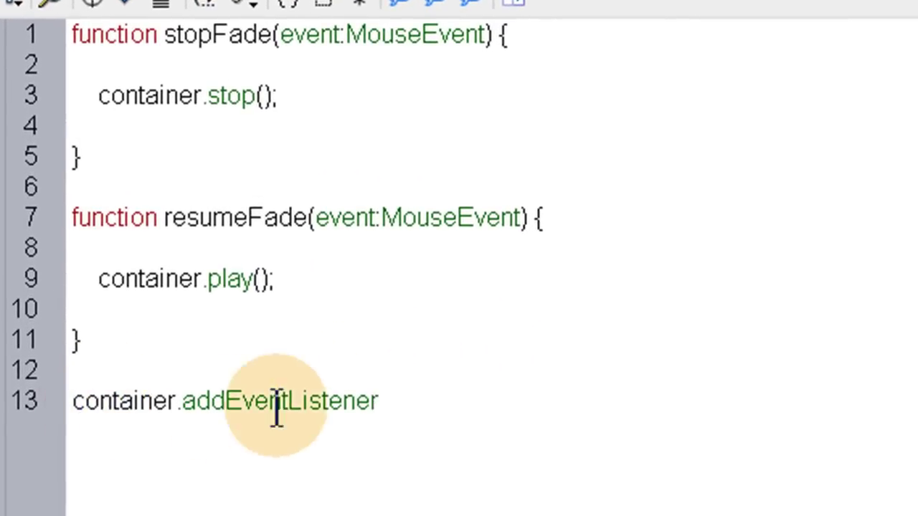
click(424, 403)
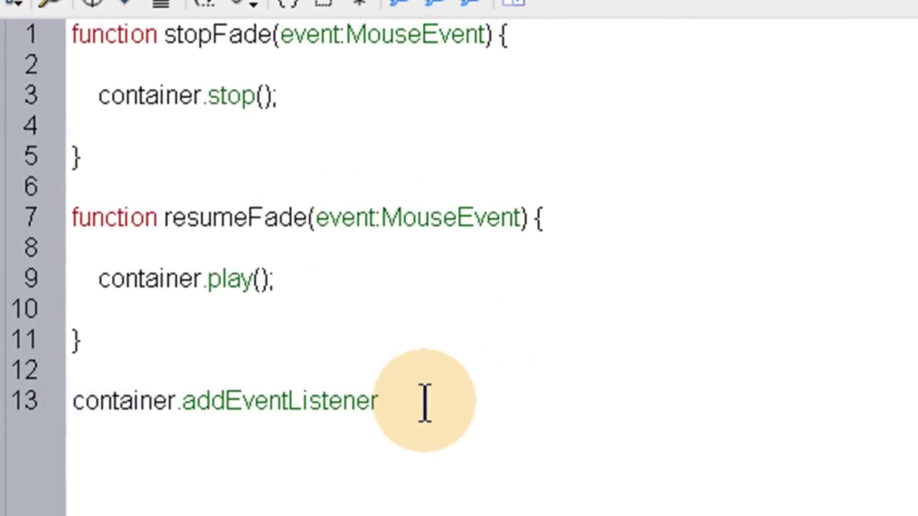
text(())
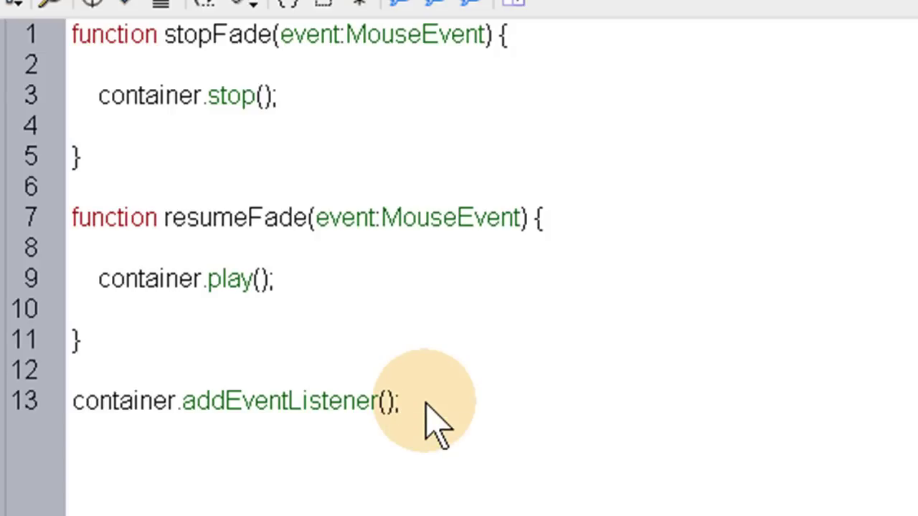
text(Mous)
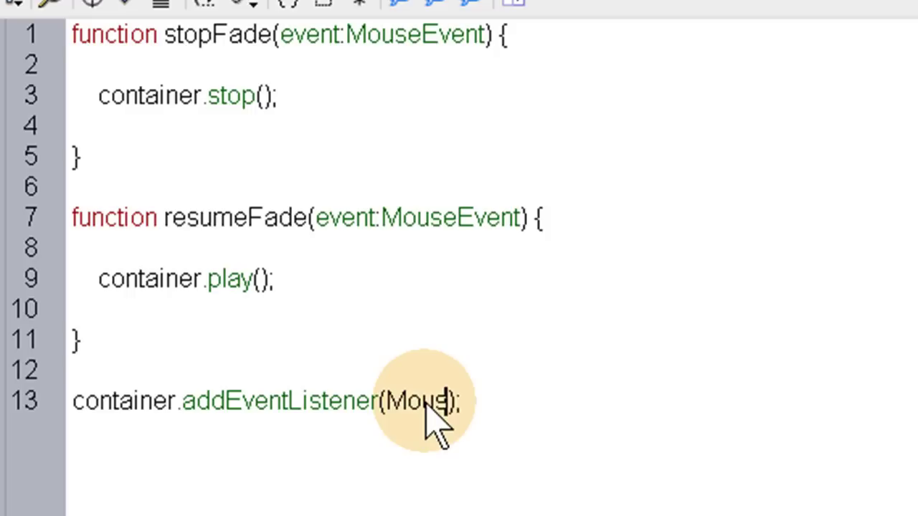
text(eEv)
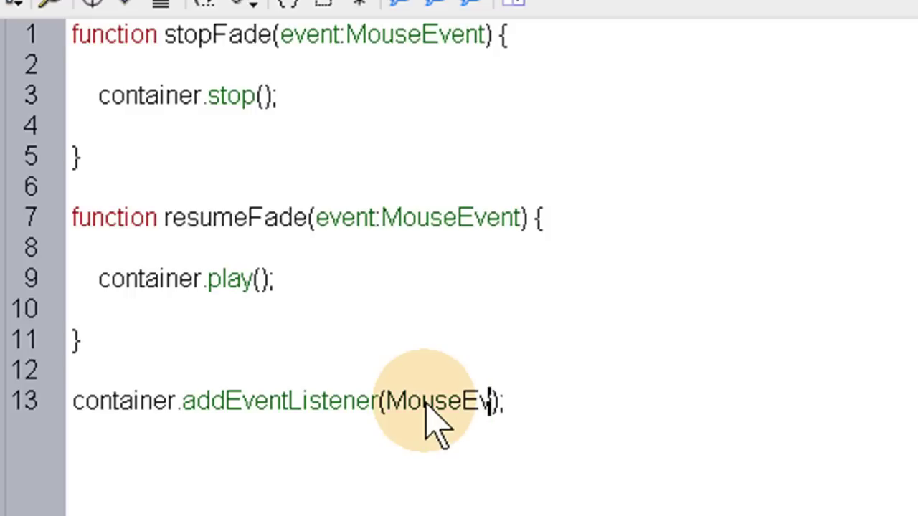
text(ent)
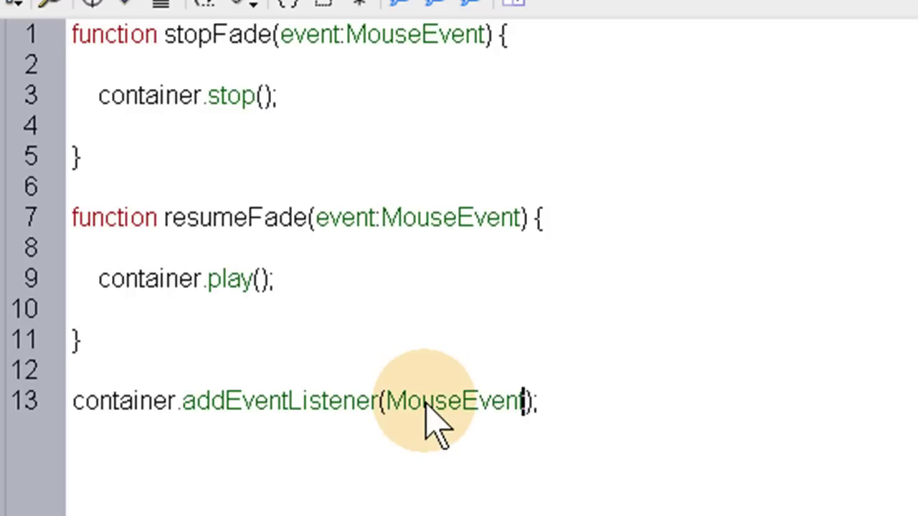
text(.)
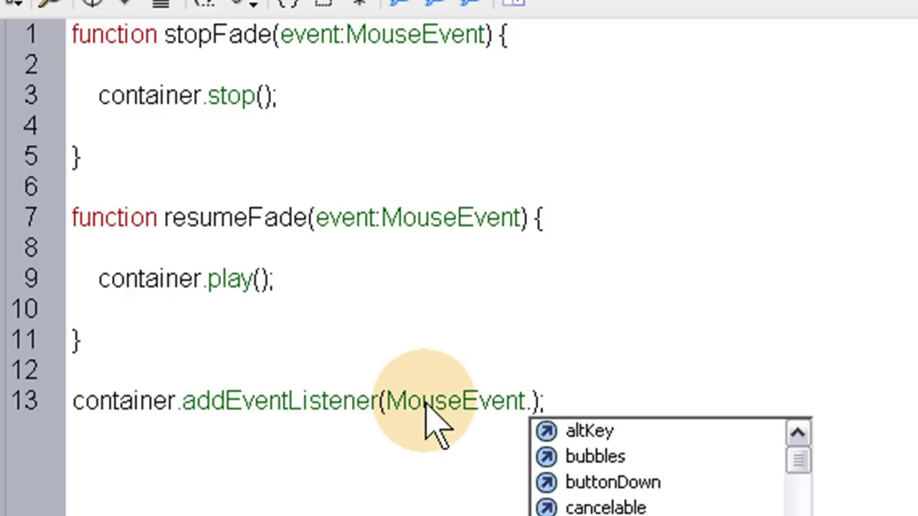
text(MOUSE_OVER)
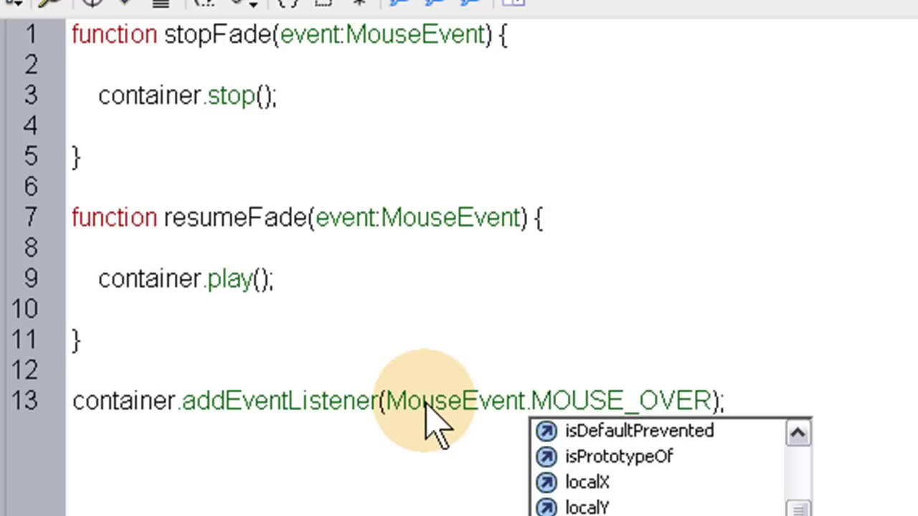
key(Escape)
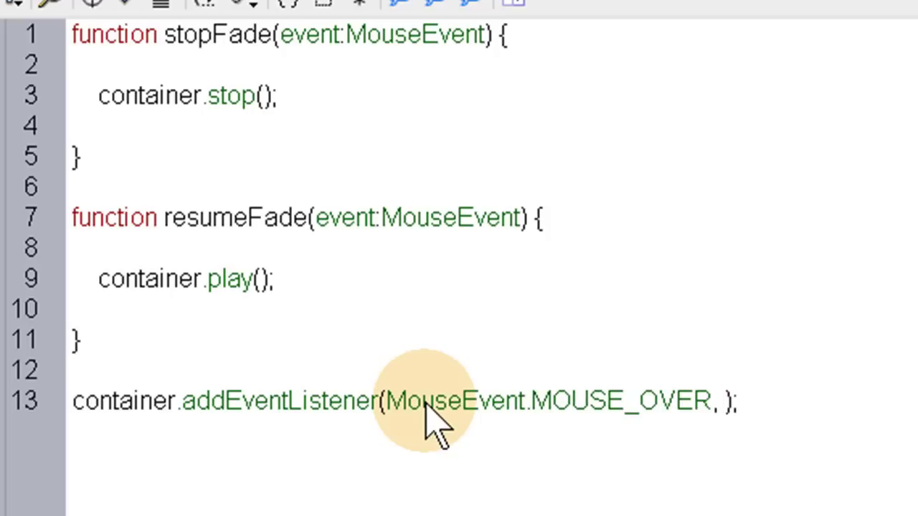
- Copy the function name stopFade and insert it as the second argument of the MOUSE_OVER listener
double_click(219, 33)
key(ctrl+c)
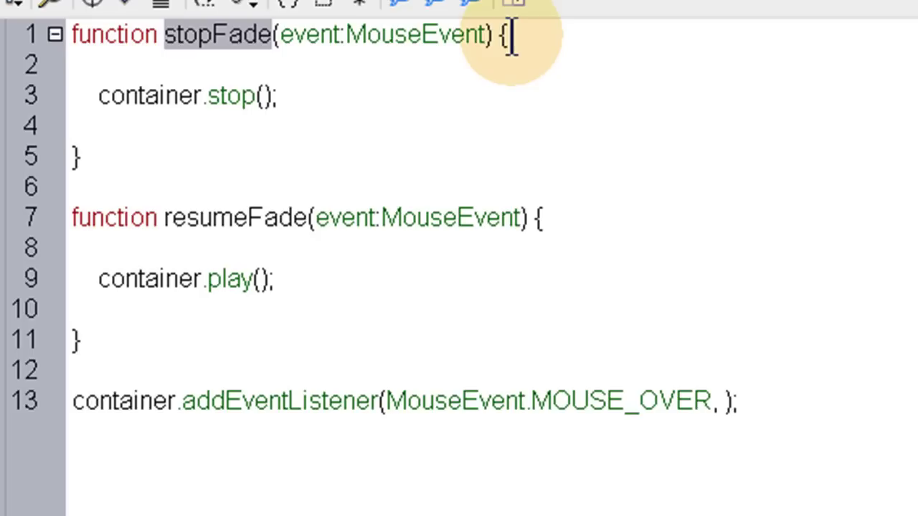
click(721, 401)
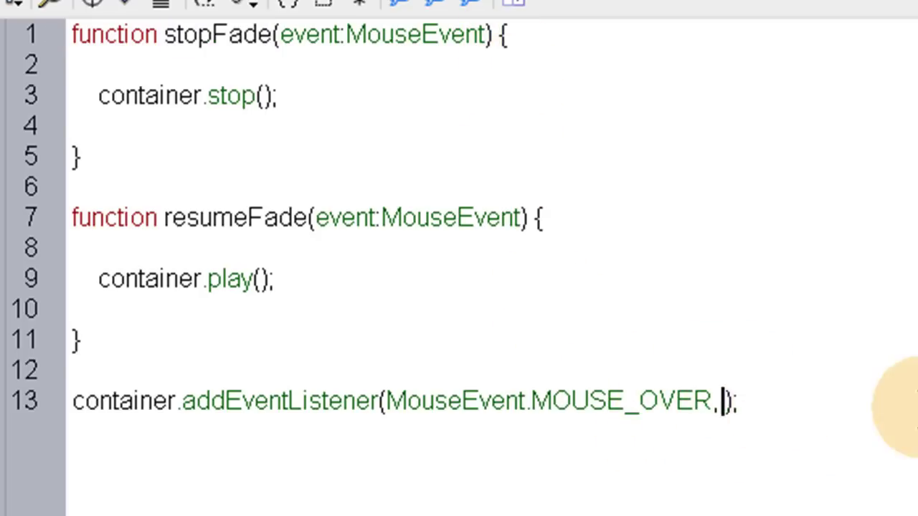
key(ctrl+v)
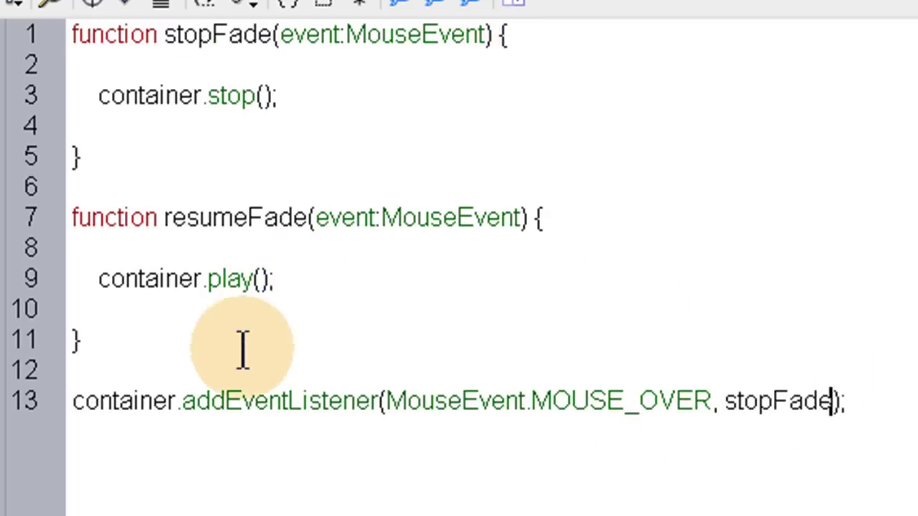
- Duplicate the whole container.addEventListener line directly below the original
drag(871, 407, 68, 409)
key(ctrl+c)
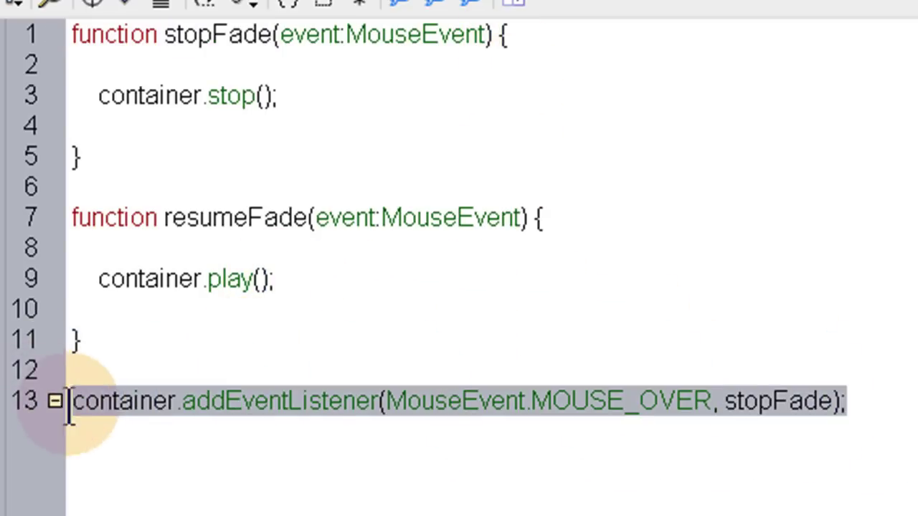
click(912, 407)
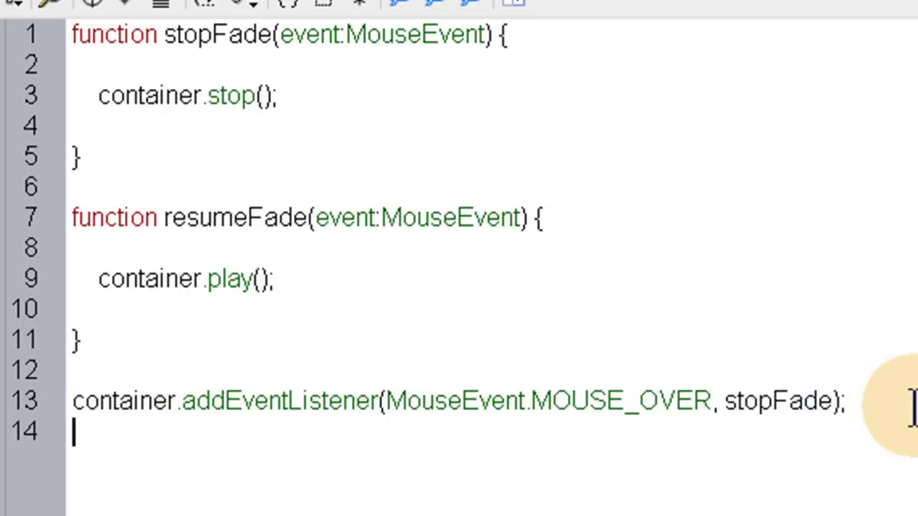
key(ctrl+v)
- In the duplicated listener line, change the event to MOUSE_OUT and the called function to resumeFade
click(636, 432)
drag(636, 431, 715, 435)
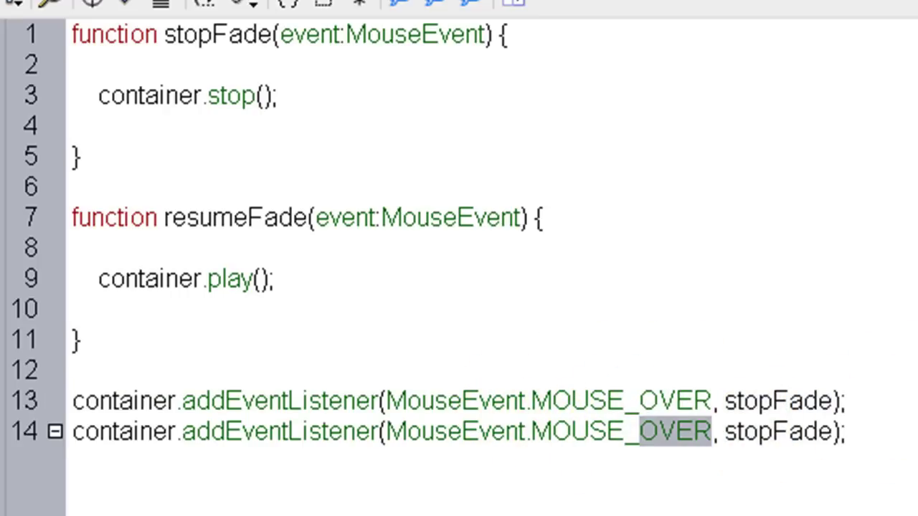
text(OUT)
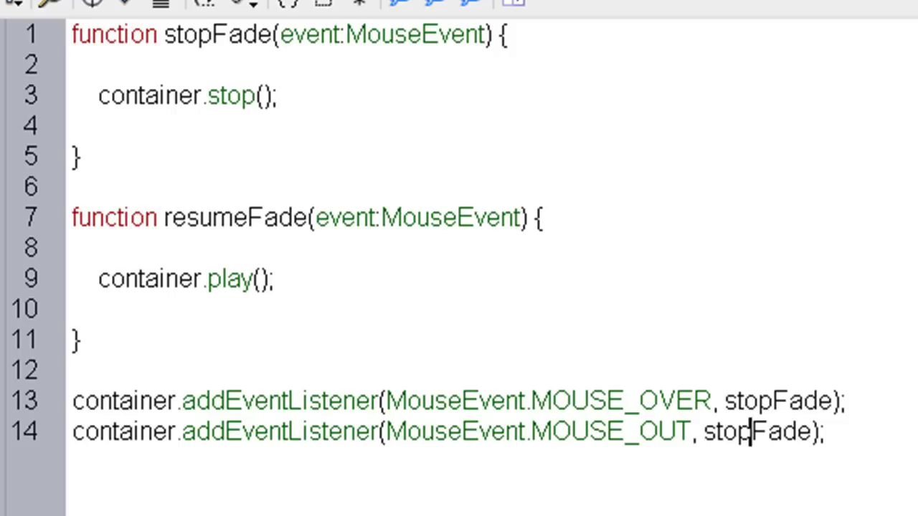
key(BackSpace)
key(BackSpace)
key(BackSpace)
key(BackSpace)
text(res)
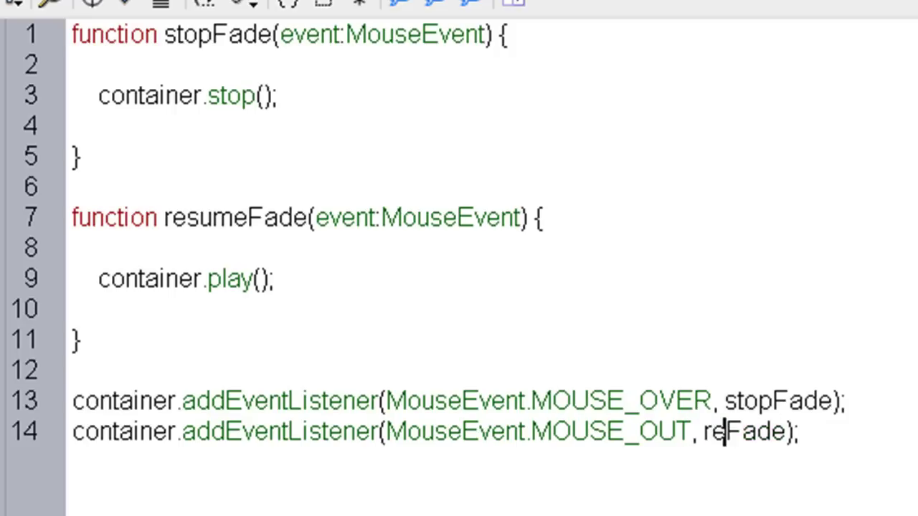
text(ume)
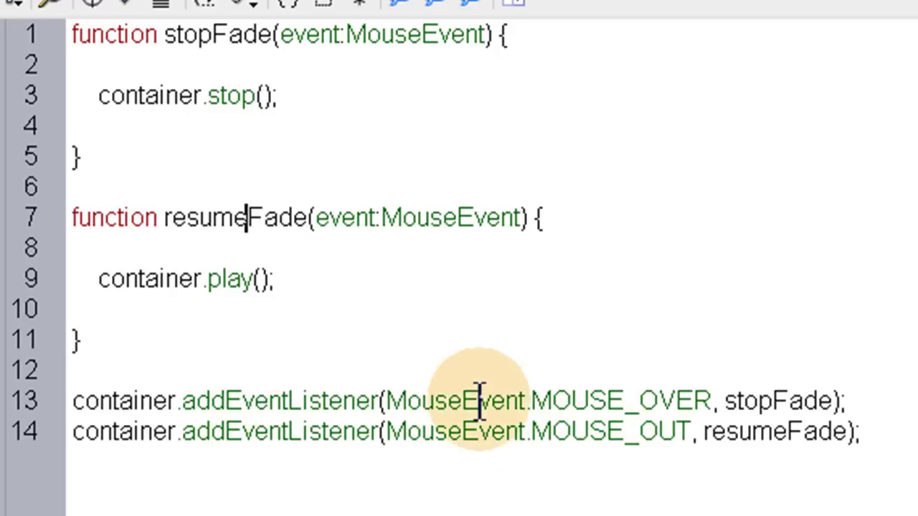
- Close the script, test the movie to check how the slideshow reacts to the mouse, and close the preview
drag(530, 398, 713, 384)
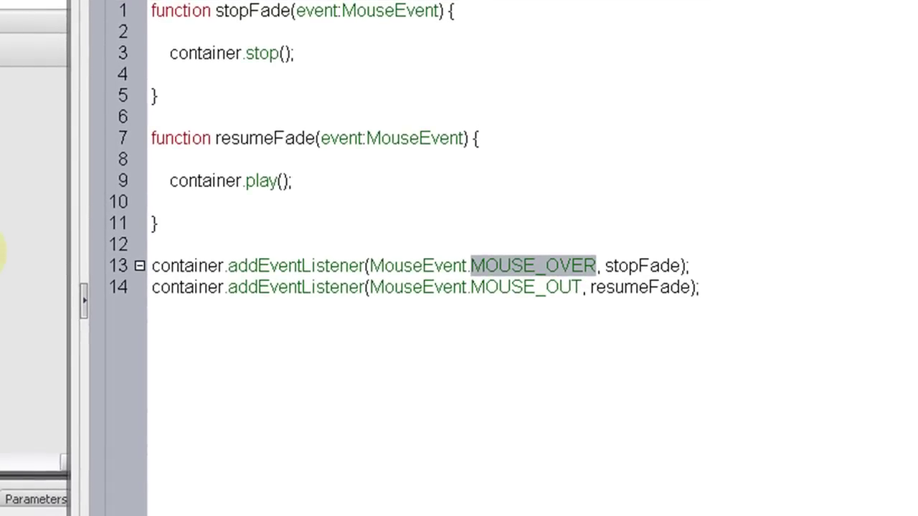
key(F9)
key(ctrl+Return)
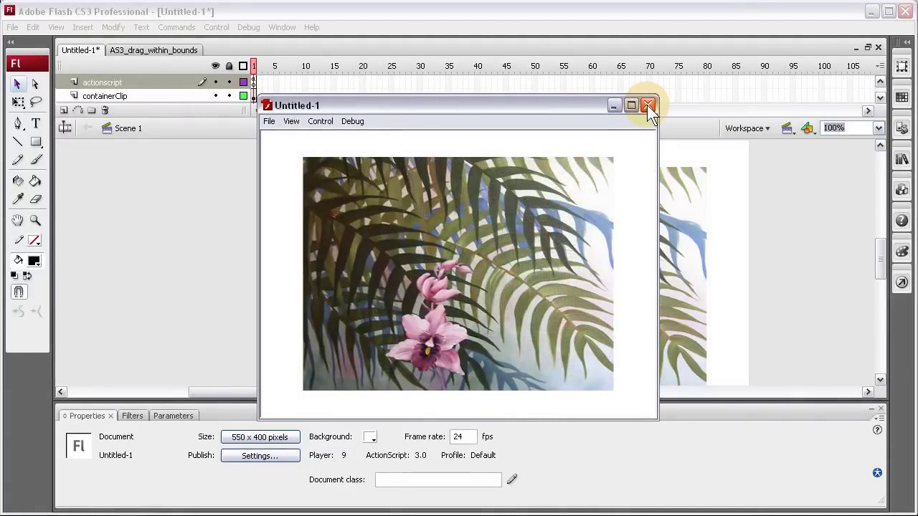
click(647, 105)
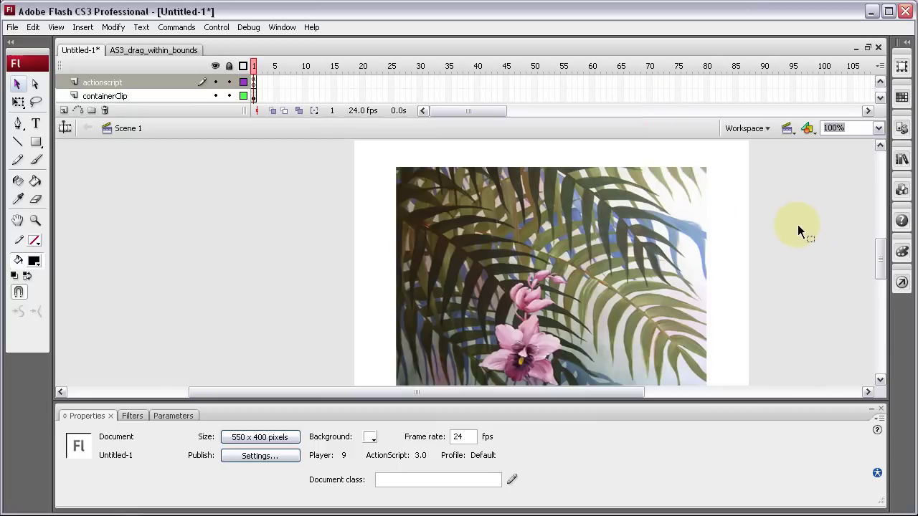